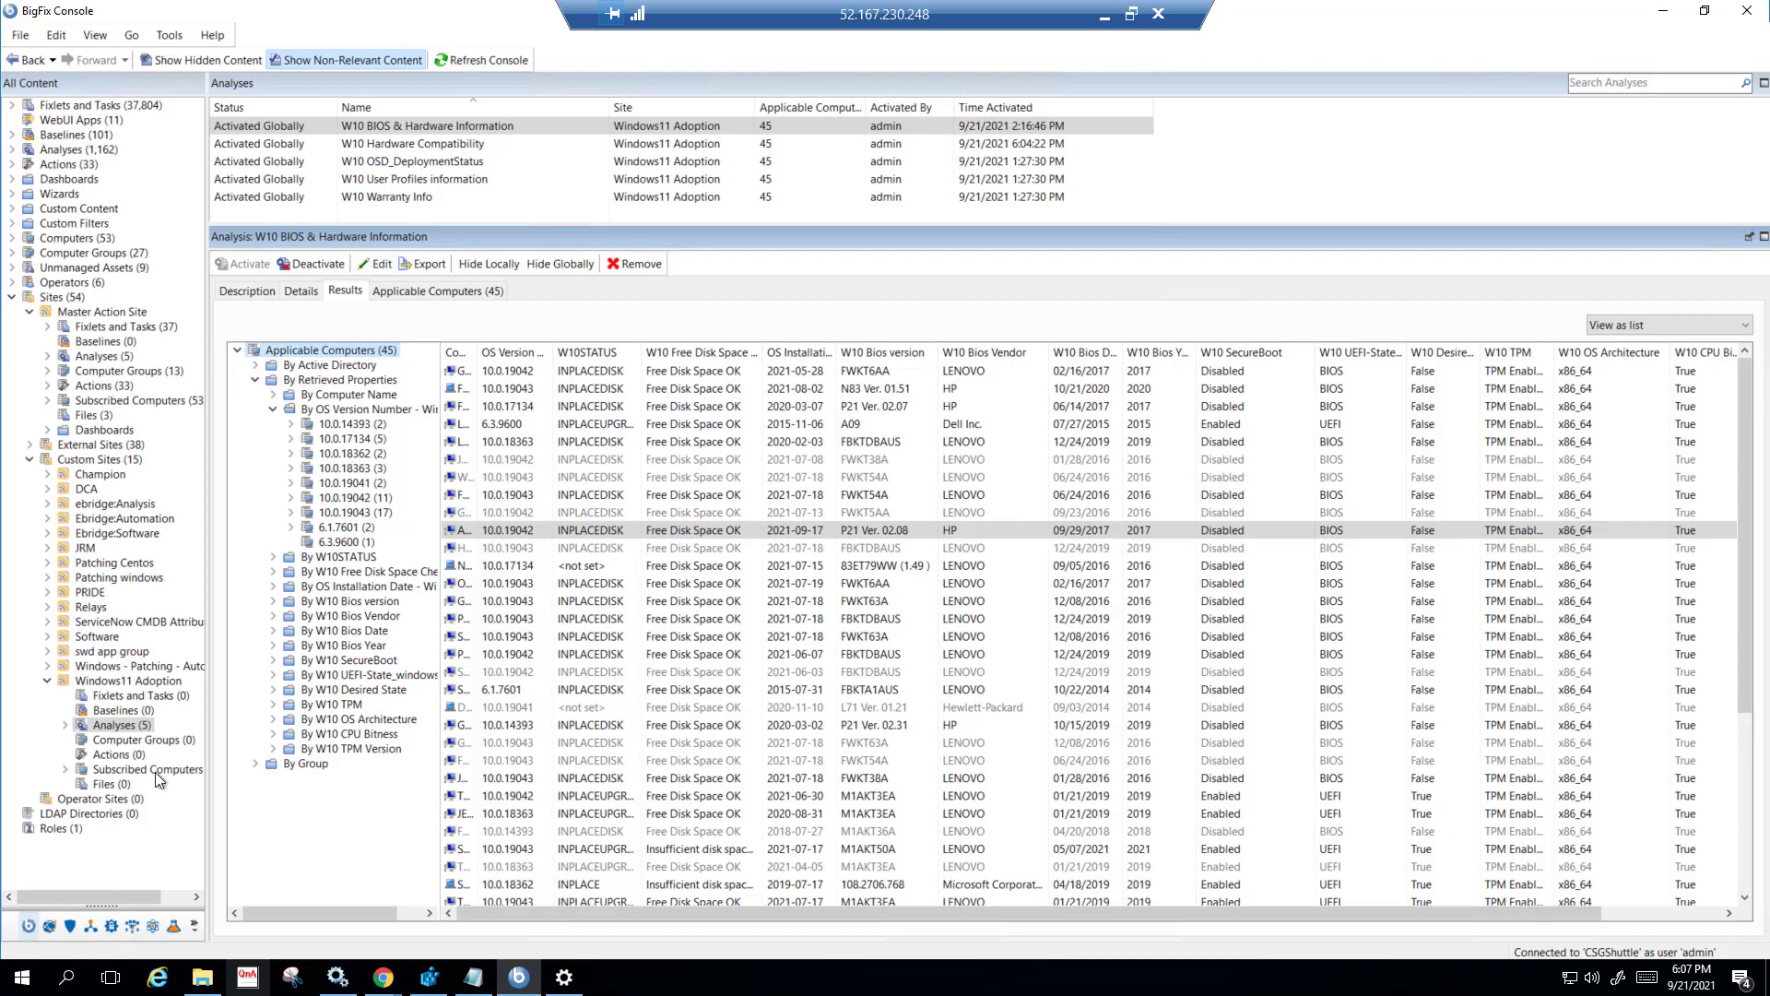
# Step: Check the subscribed computers of the Windows11 Adoption site and return to its analyses
pyautogui.click(157, 767)
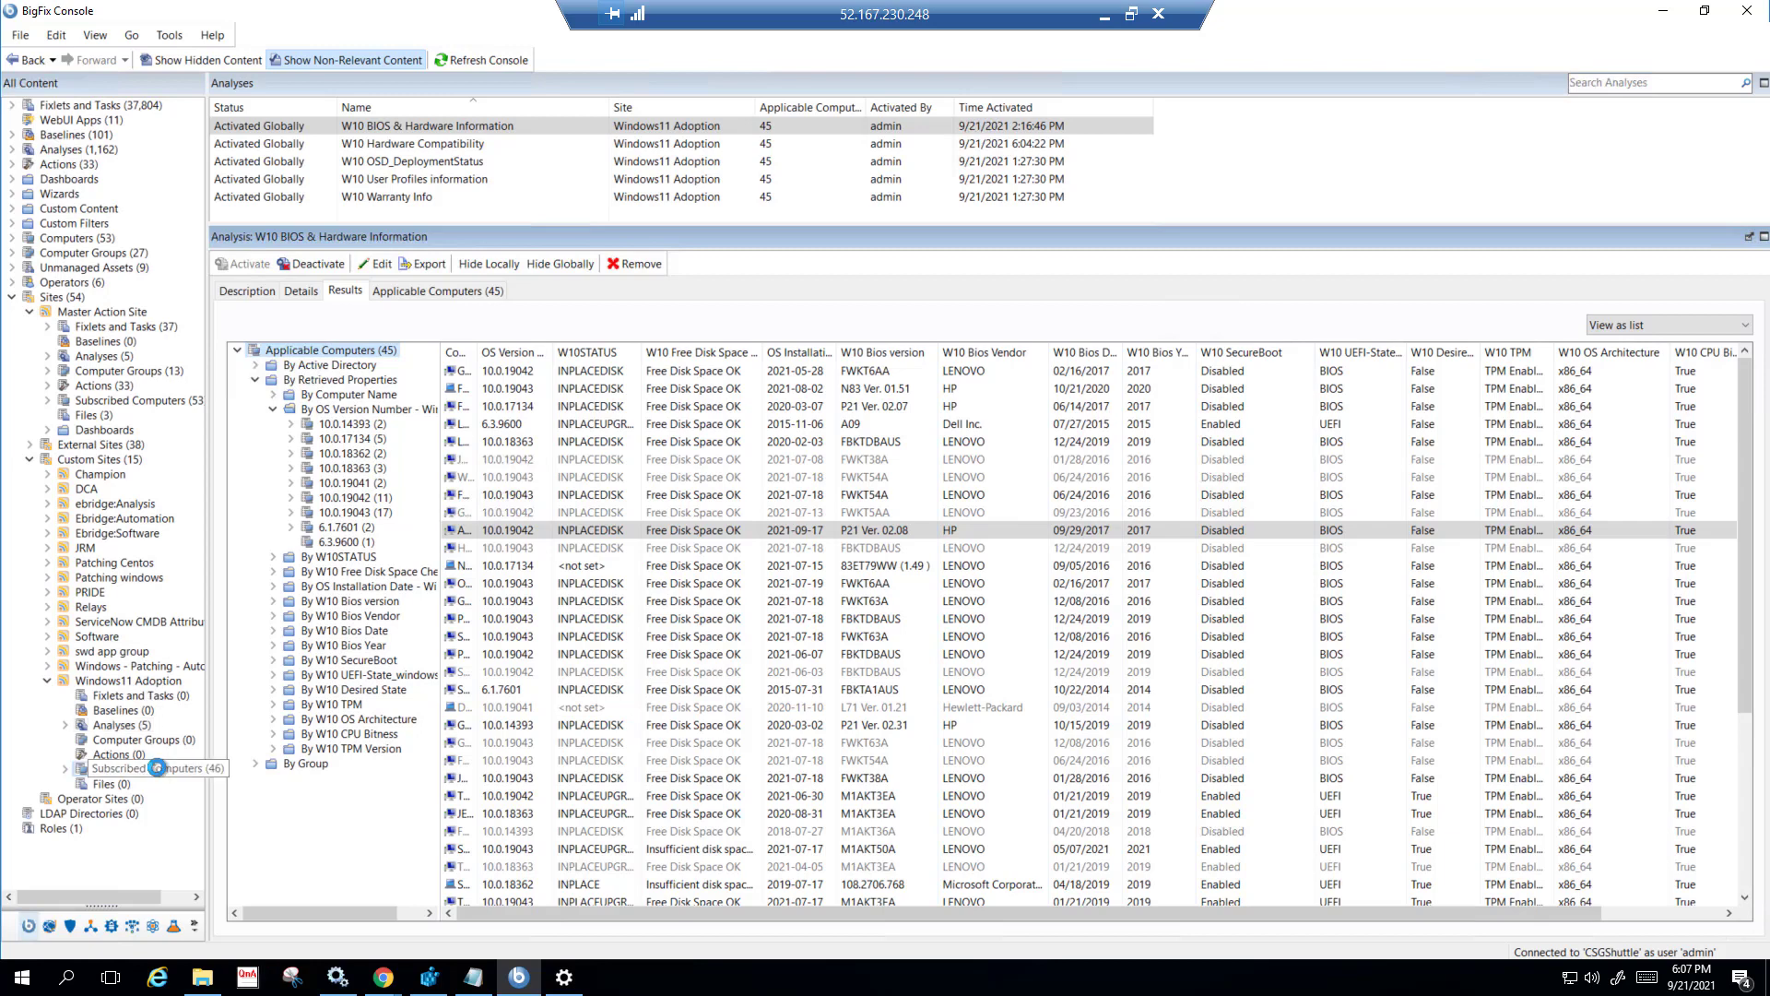
pyautogui.click(125, 698)
pyautogui.click(114, 727)
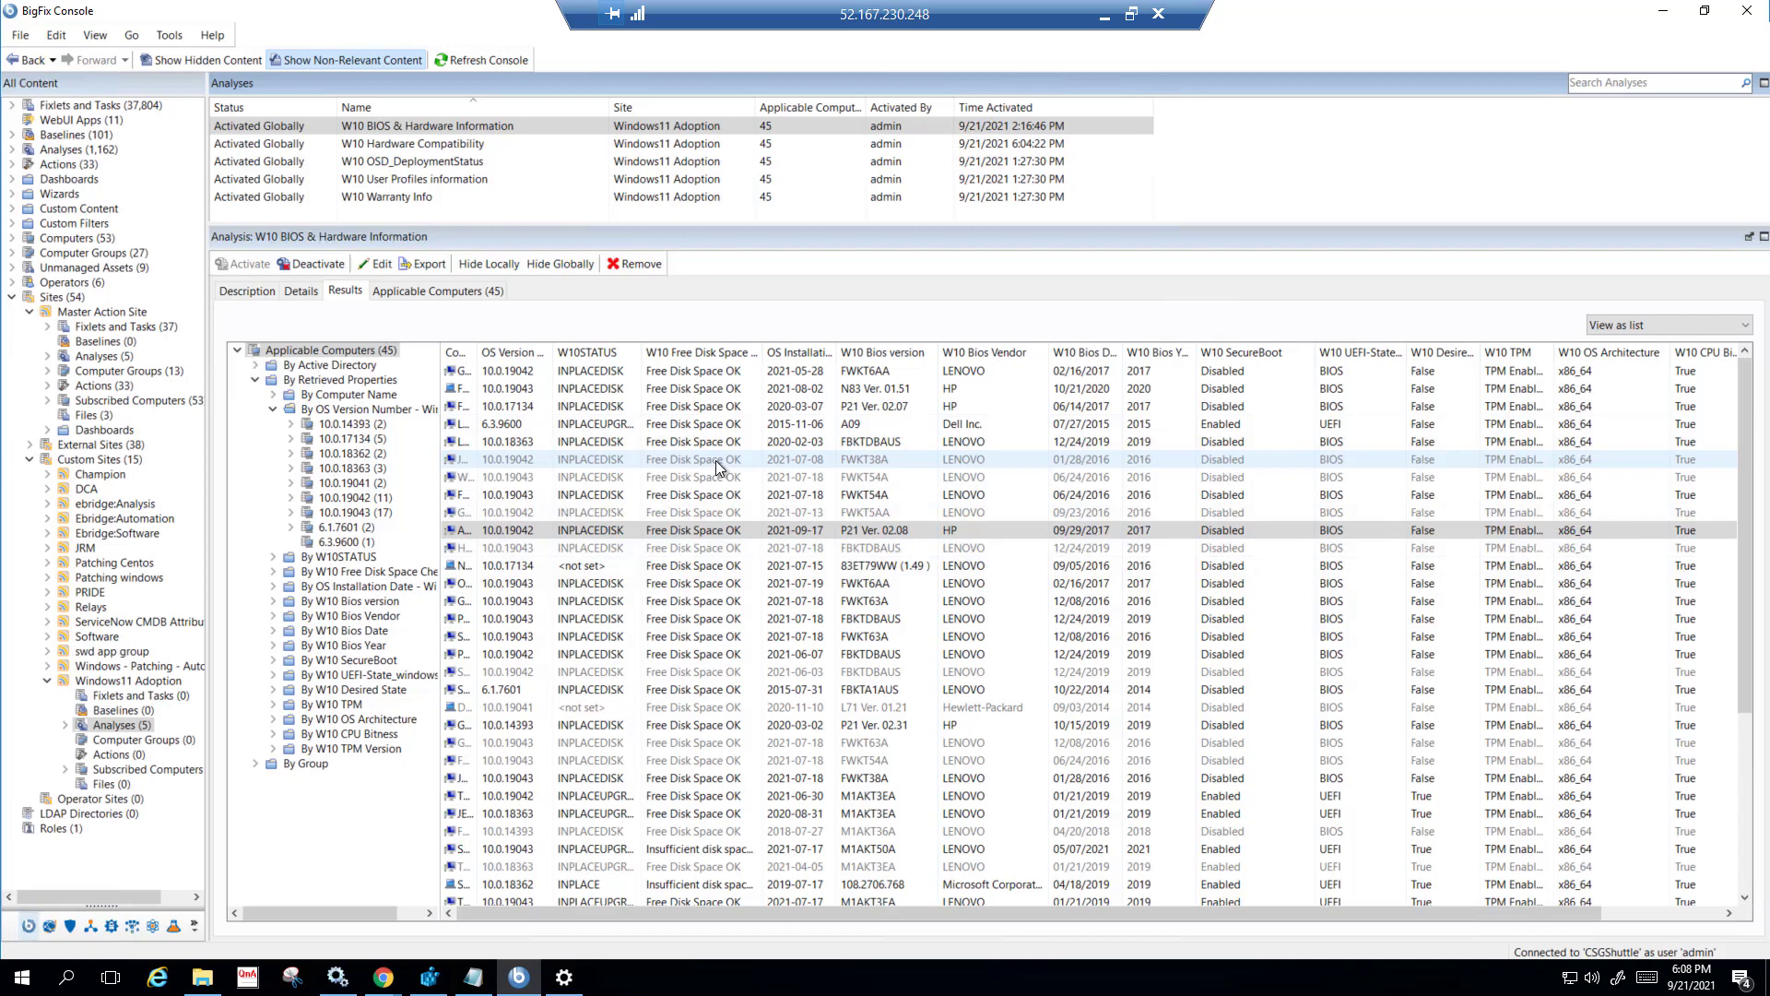
# Step: Open the W10 Hardware Compatibility analysis details and highlight the 65536 threshold in the W10 Free Disk Space Check
pyautogui.click(391, 142)
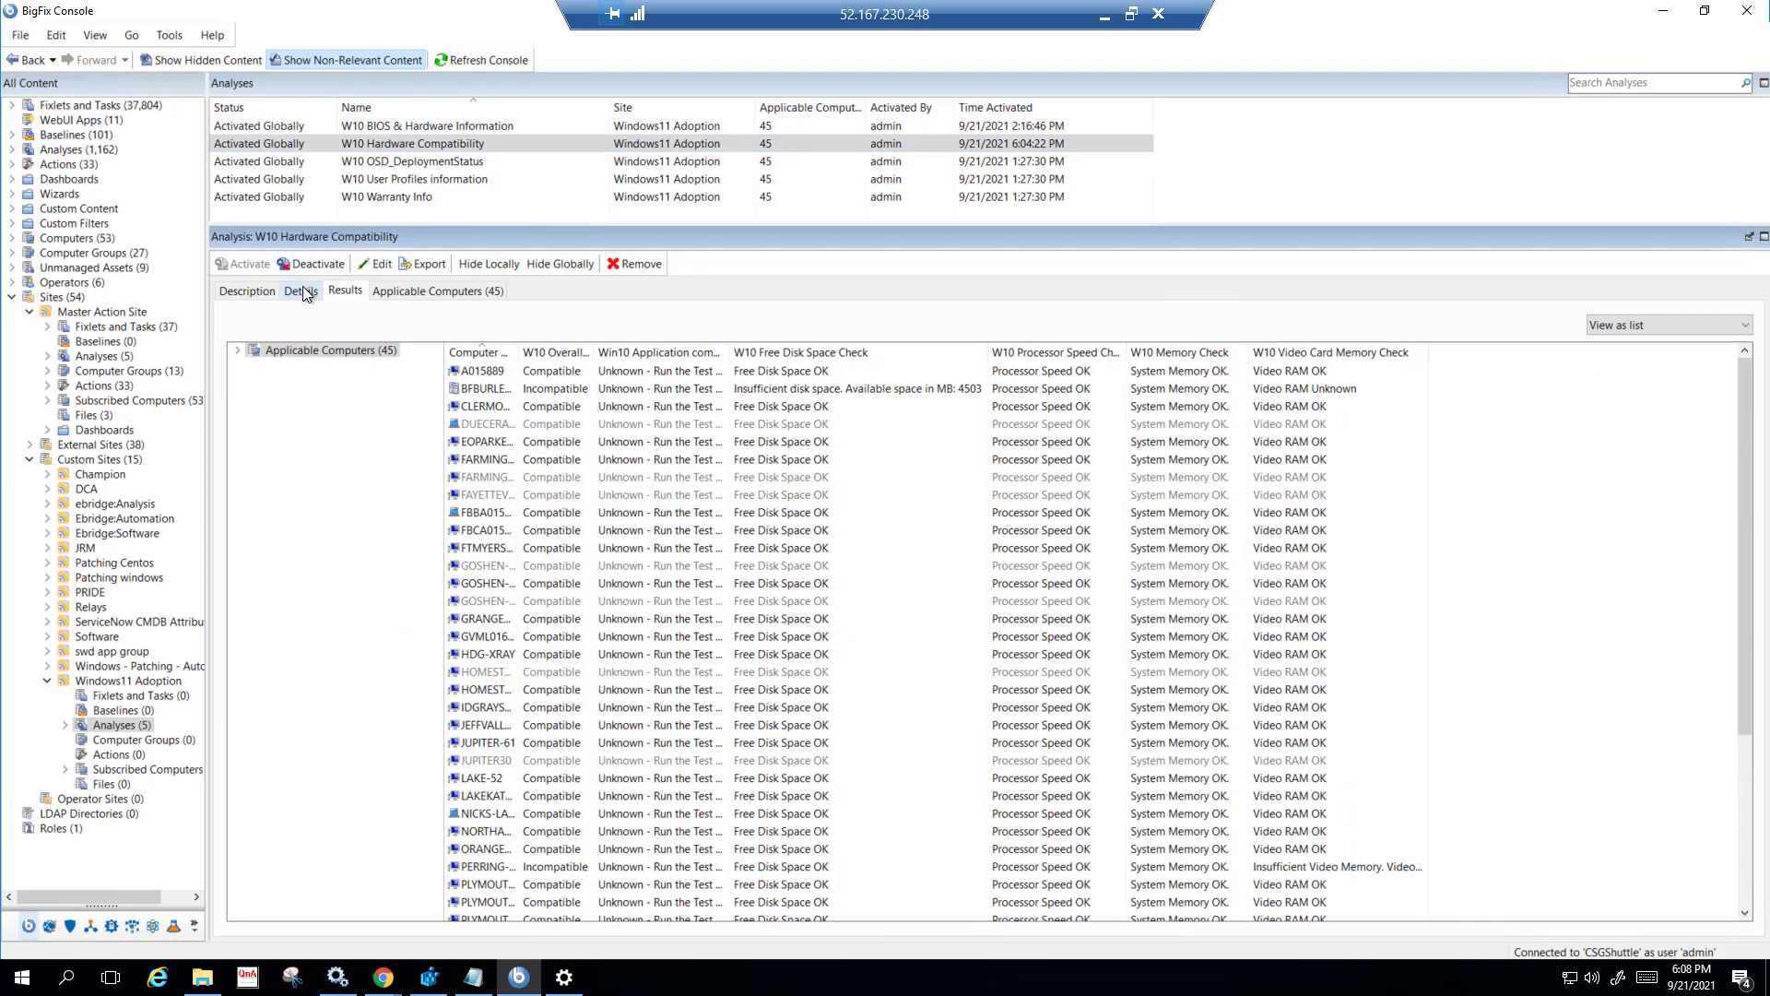
pyautogui.click(302, 291)
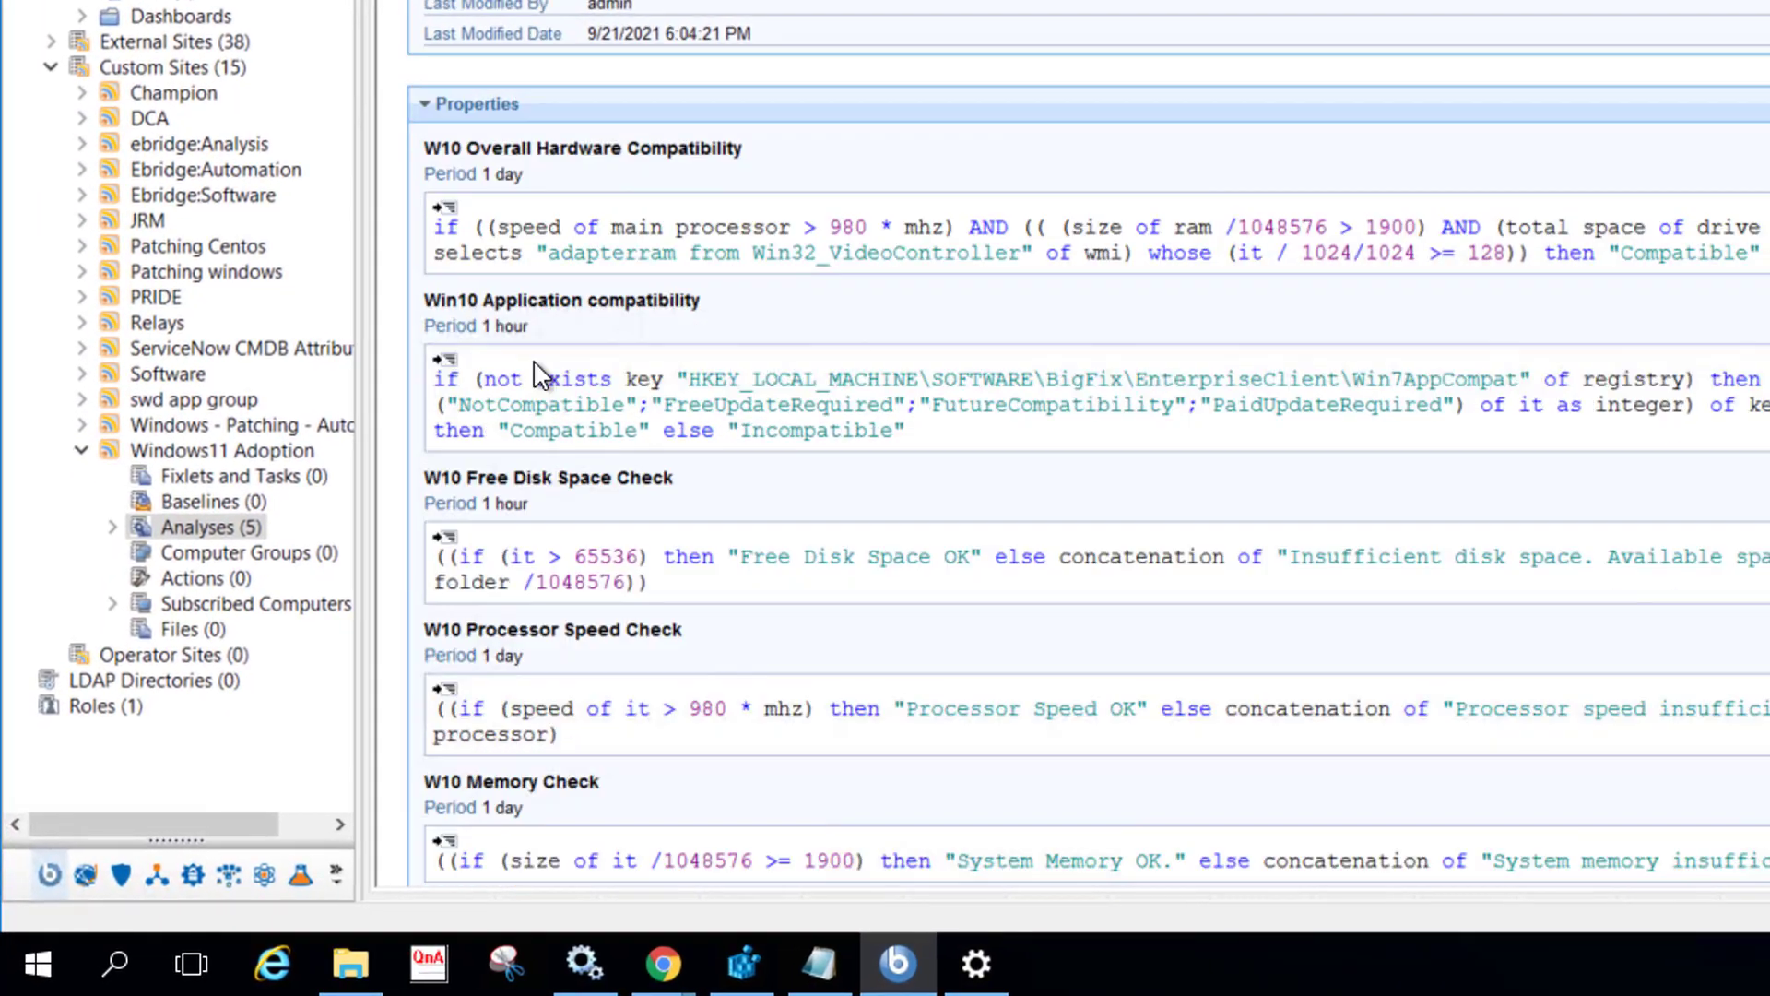
pyautogui.scroll(-3, 539, 373)
pyautogui.moveTo(564, 372); pyautogui.dragTo(627, 375)
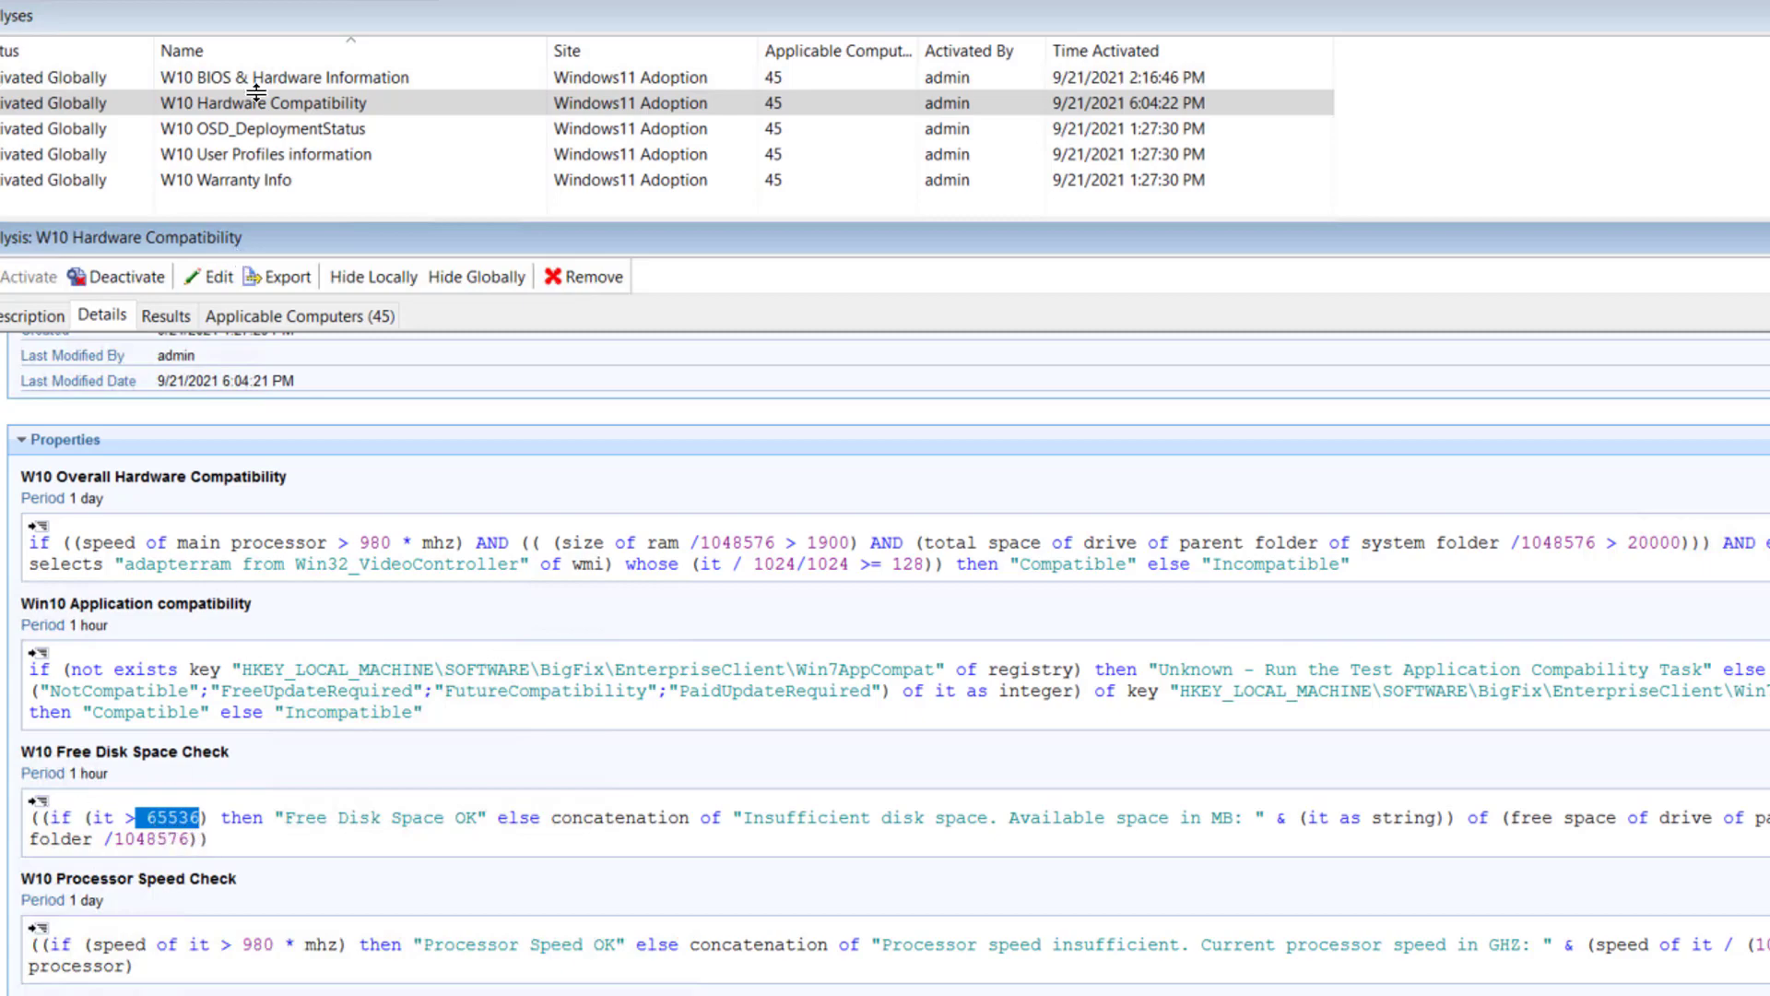
# Step: Open the W10 BIOS & Hardware Information results and sort them by W10 SecureBoot with enabled computers first
pyautogui.click(234, 76)
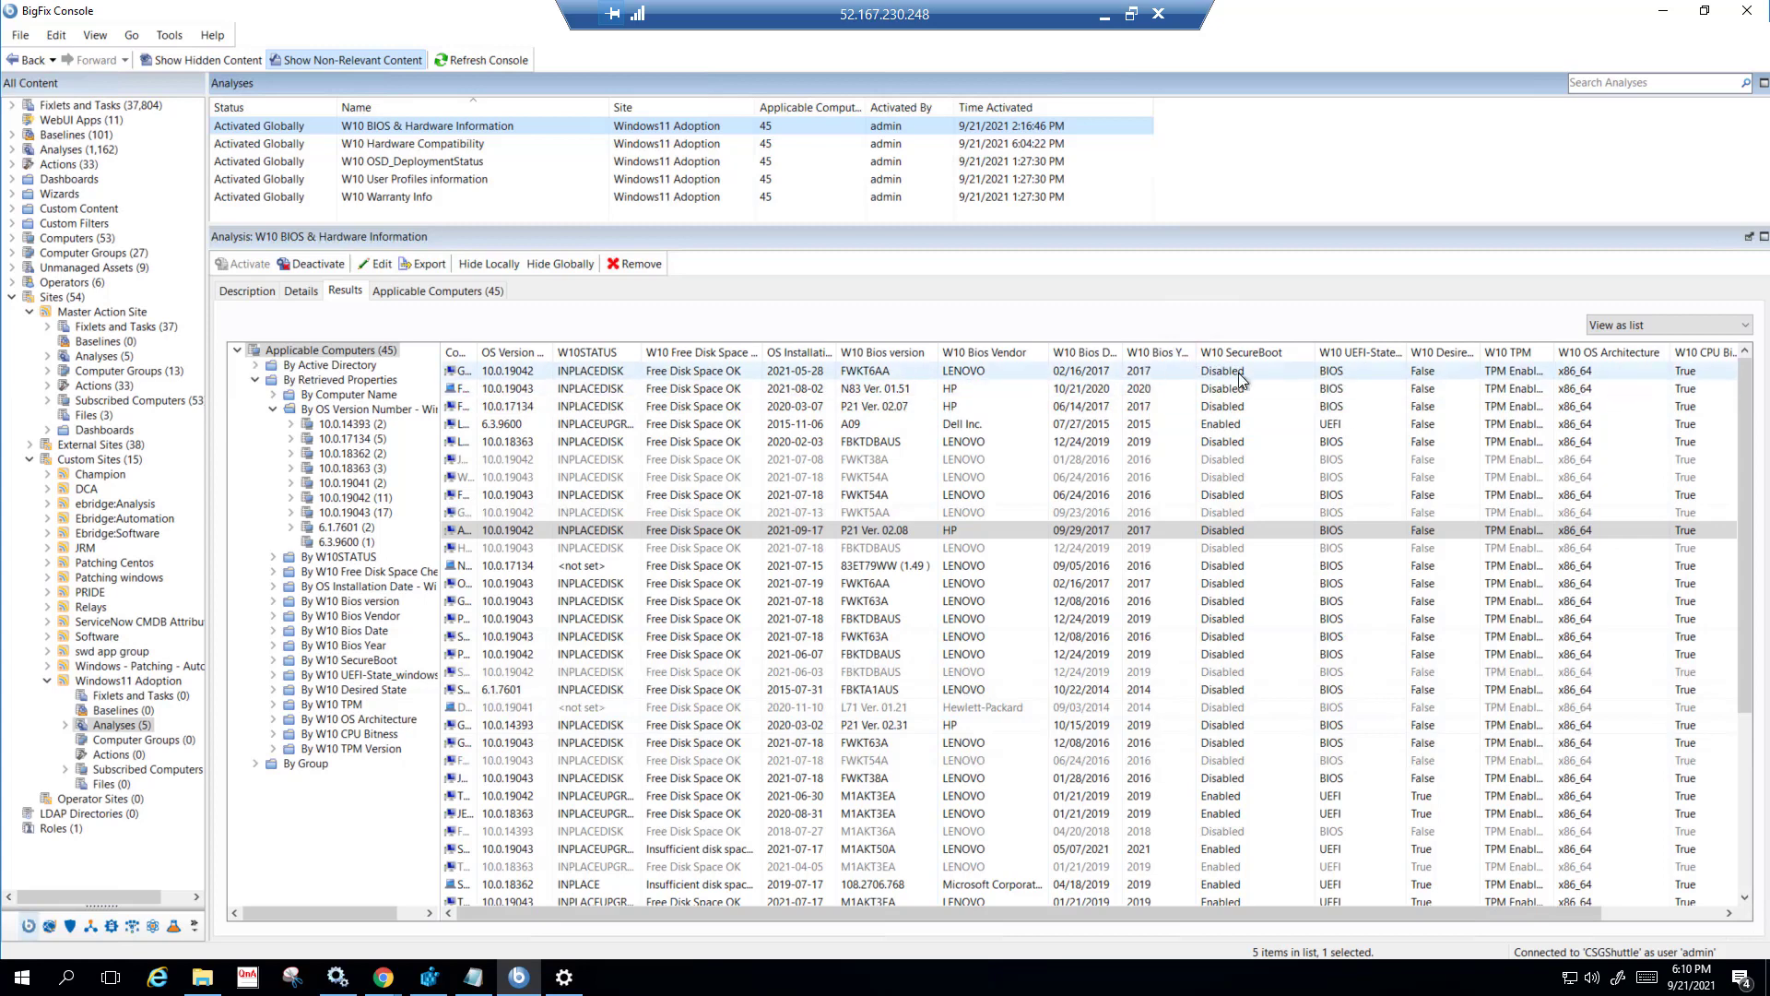
pyautogui.click(1267, 352)
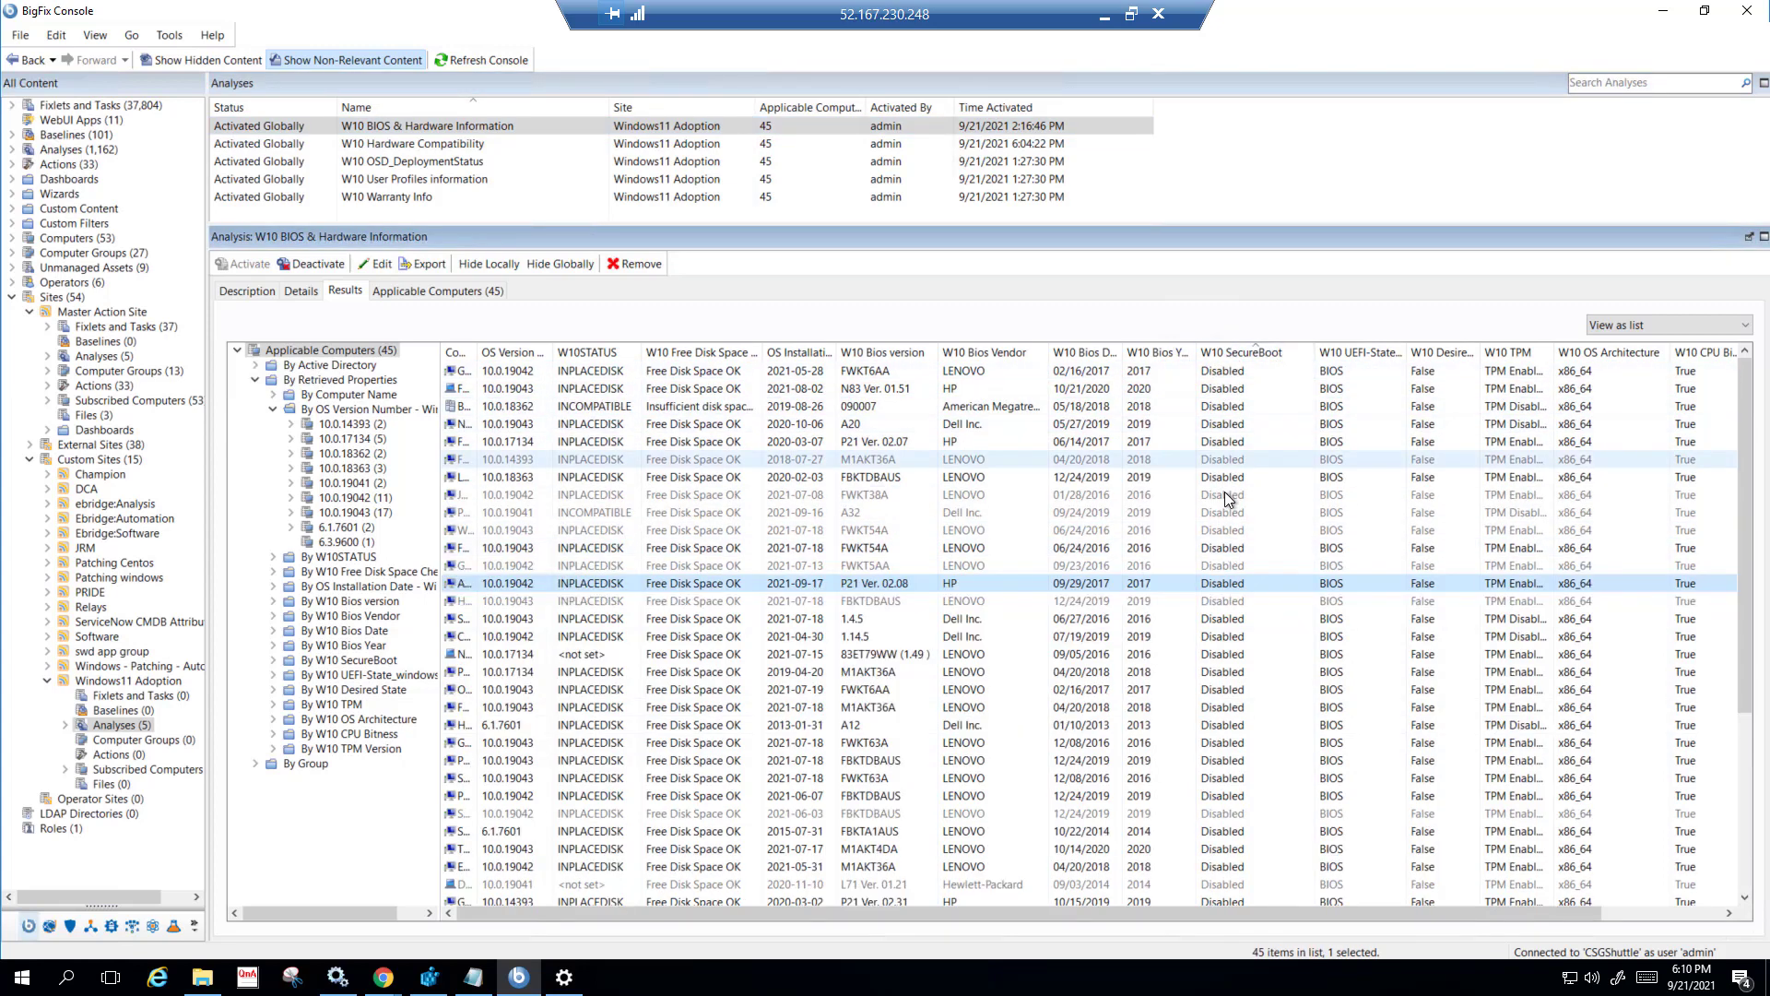
pyautogui.click(1266, 353)
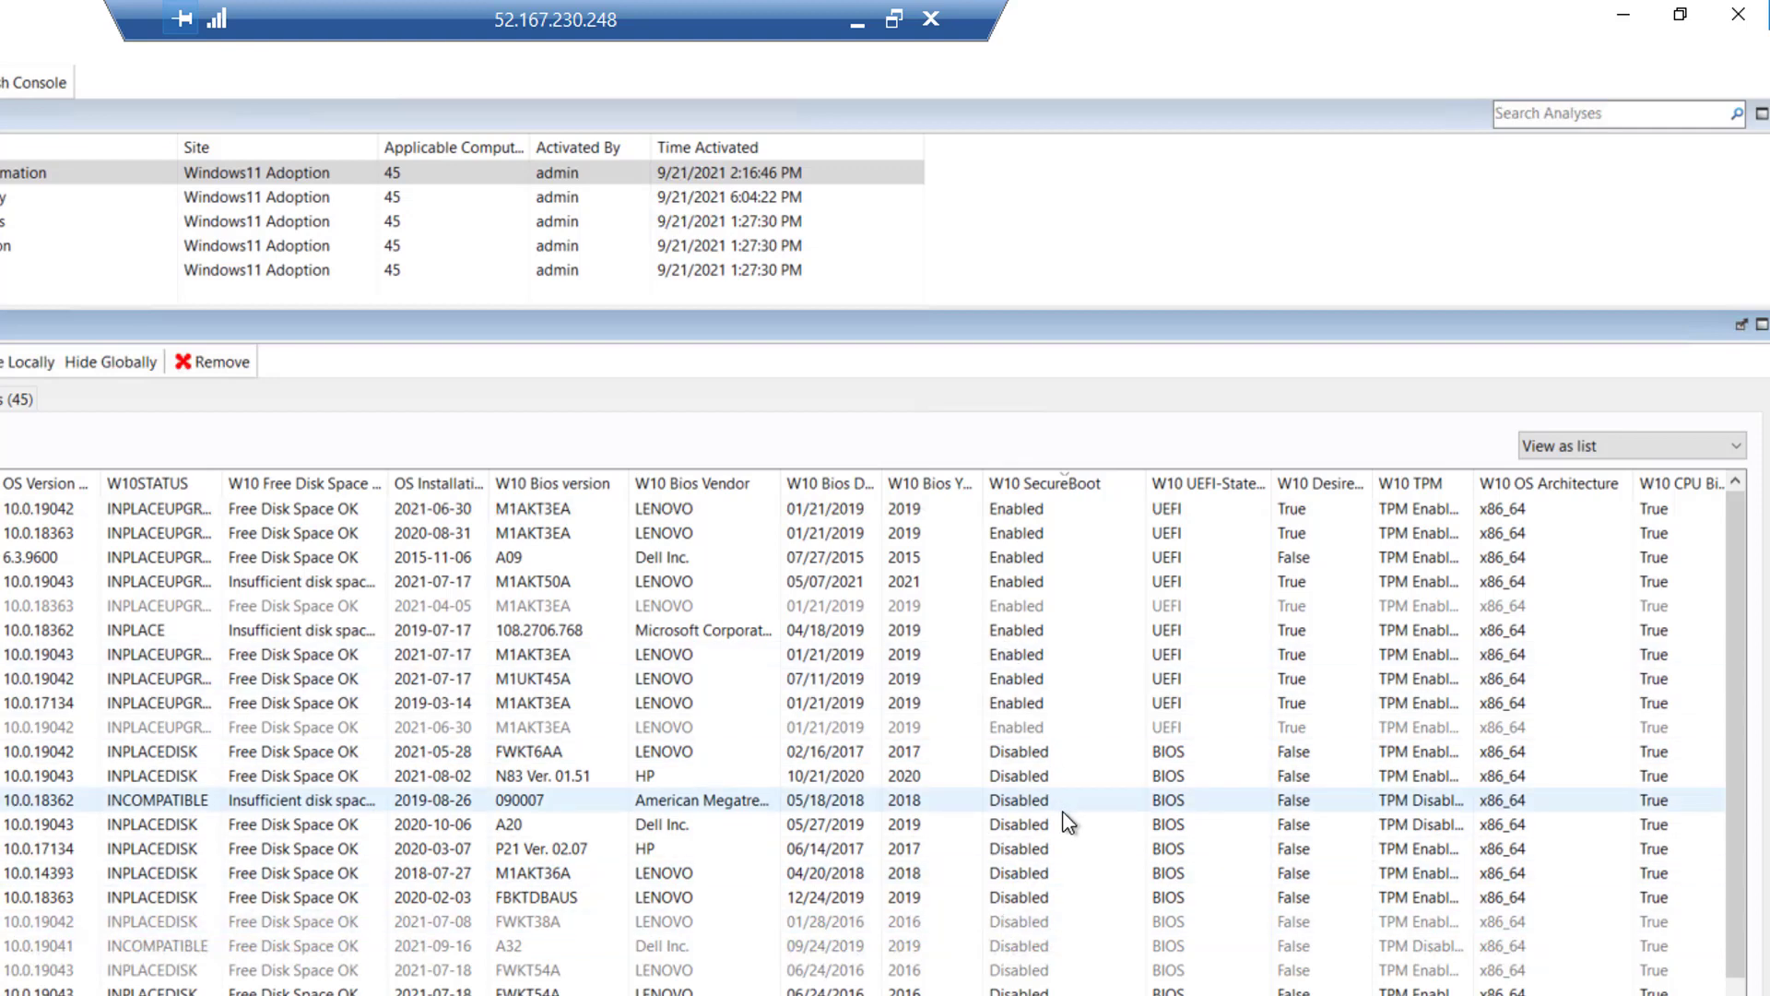
# Step: Sort the results by W10 Bios Year, widen the W10 UEFI-State column, and re-sort by it with UEFI computers first
pyautogui.click(928, 480)
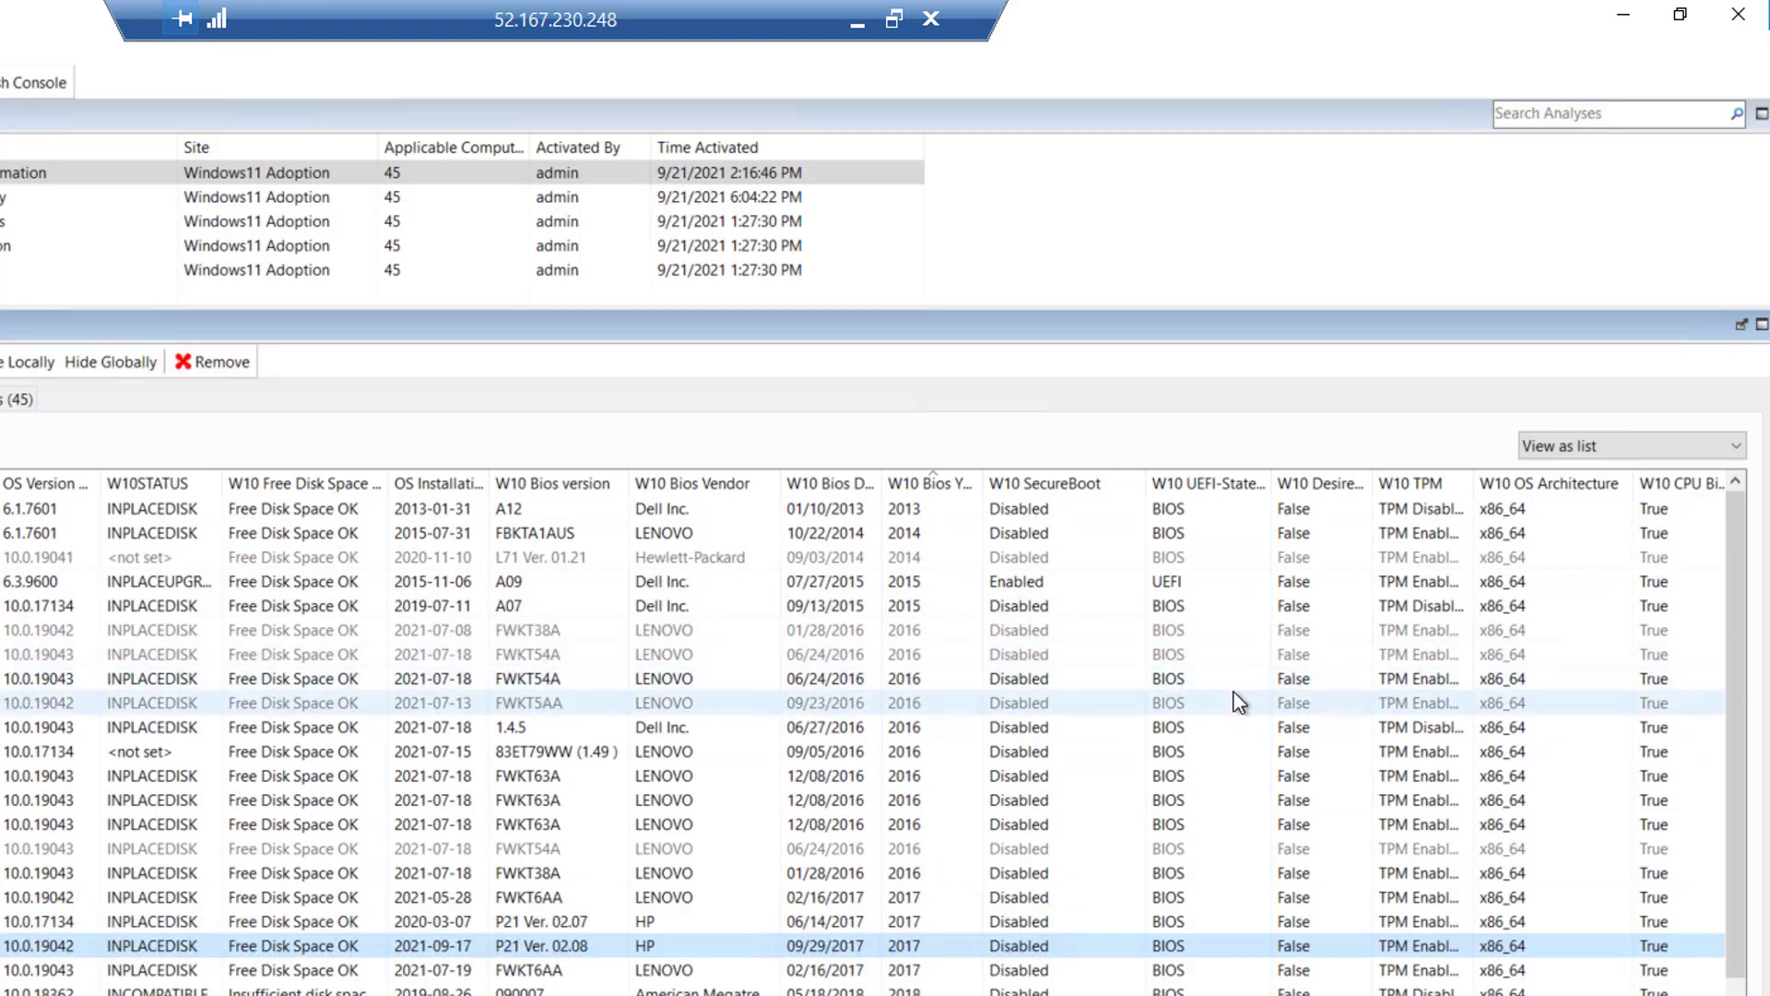
pyautogui.moveTo(1274, 478); pyautogui.dragTo(1296, 479)
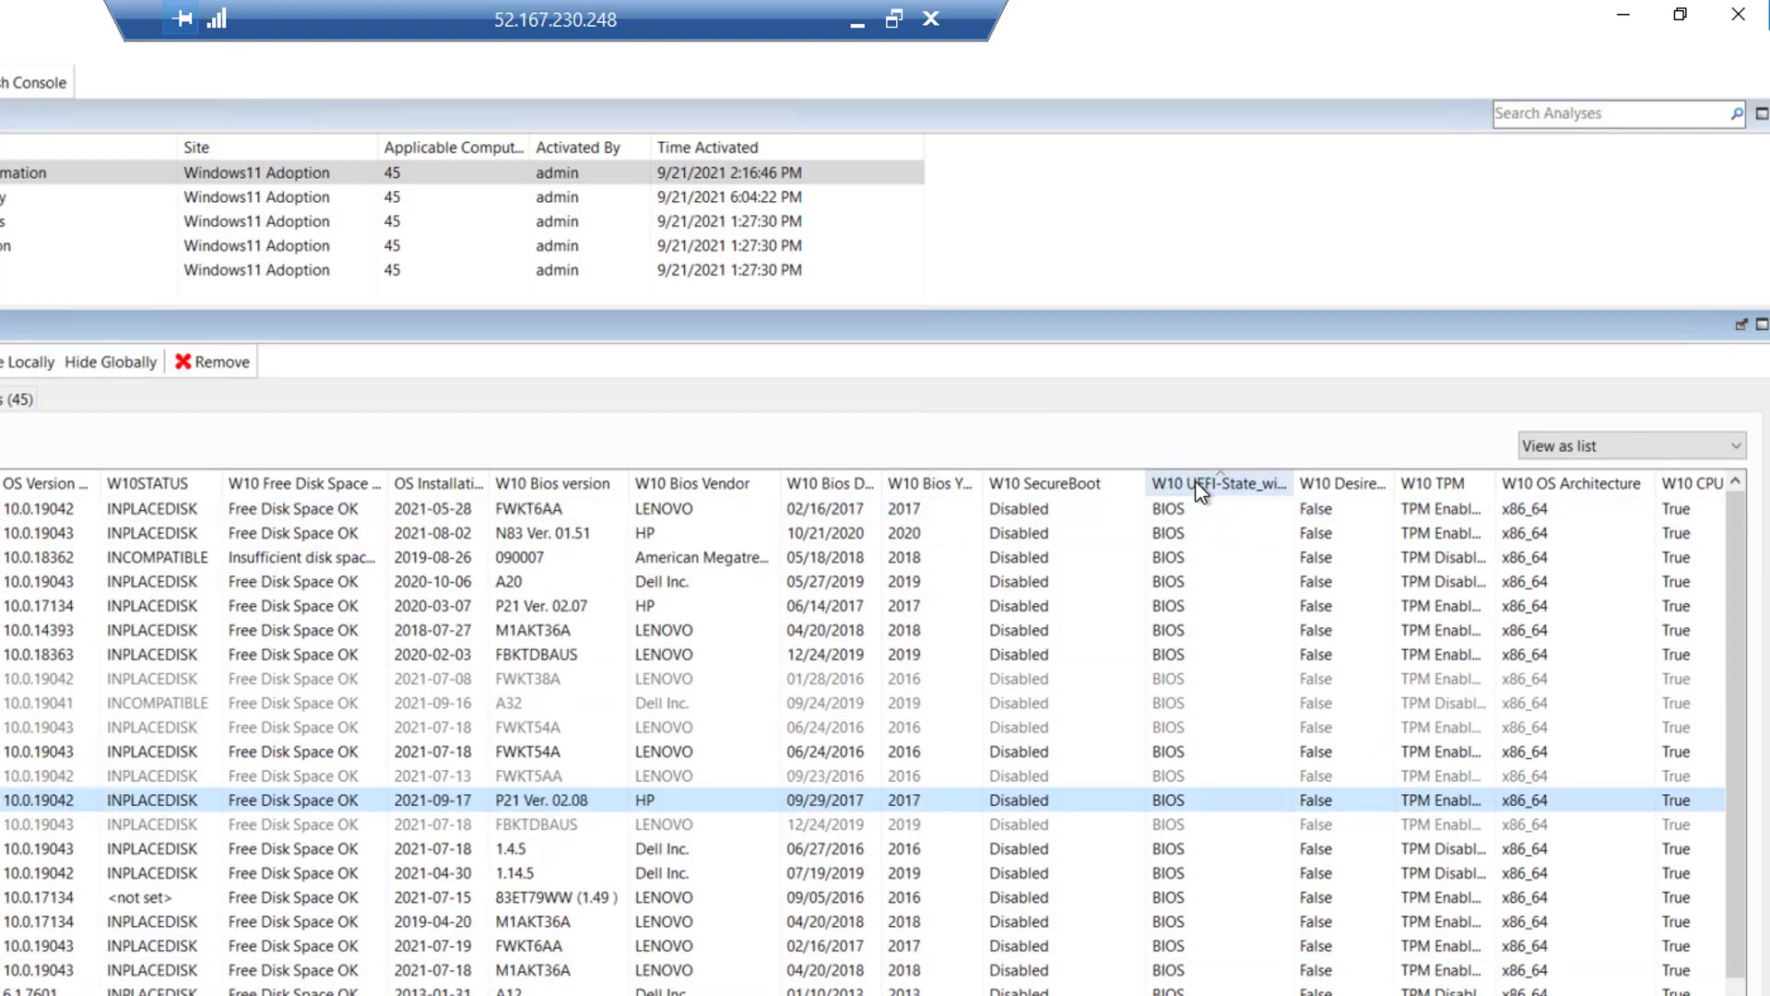
pyautogui.click(1199, 483)
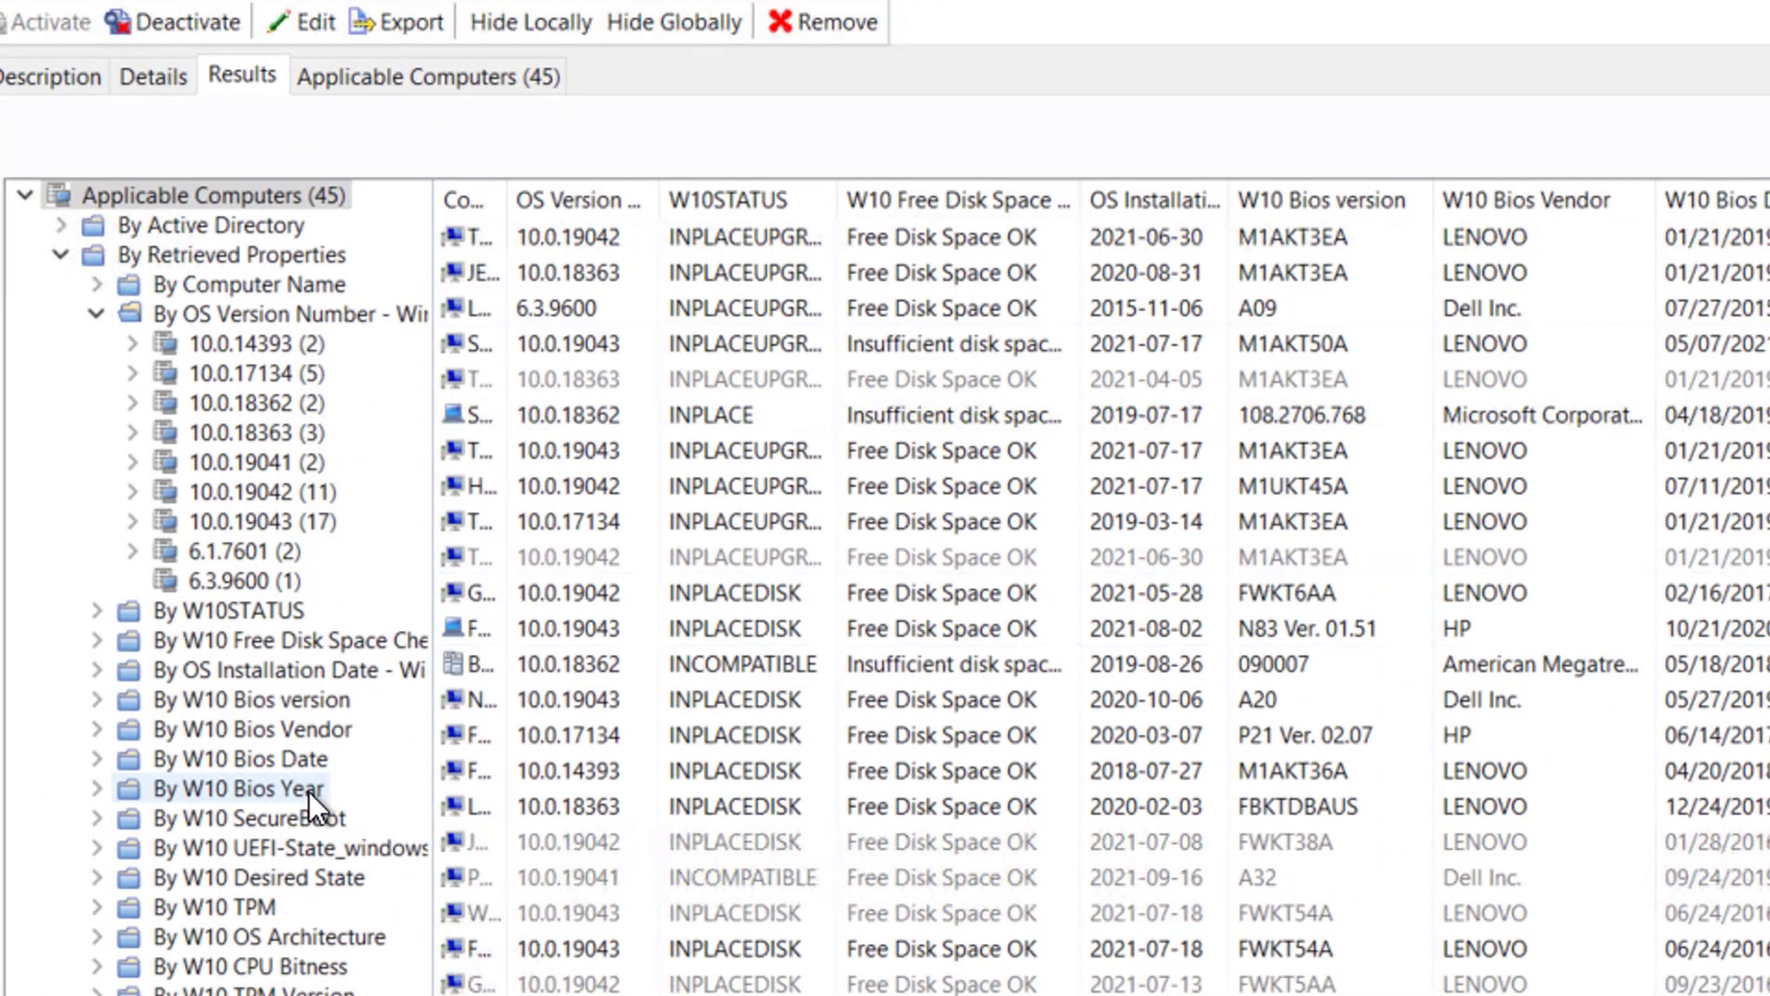
# Step: Expand the UEFI-State grouping, view the BIOS and UEFI computers separately, and return to all applicable computers
pyautogui.click(103, 849)
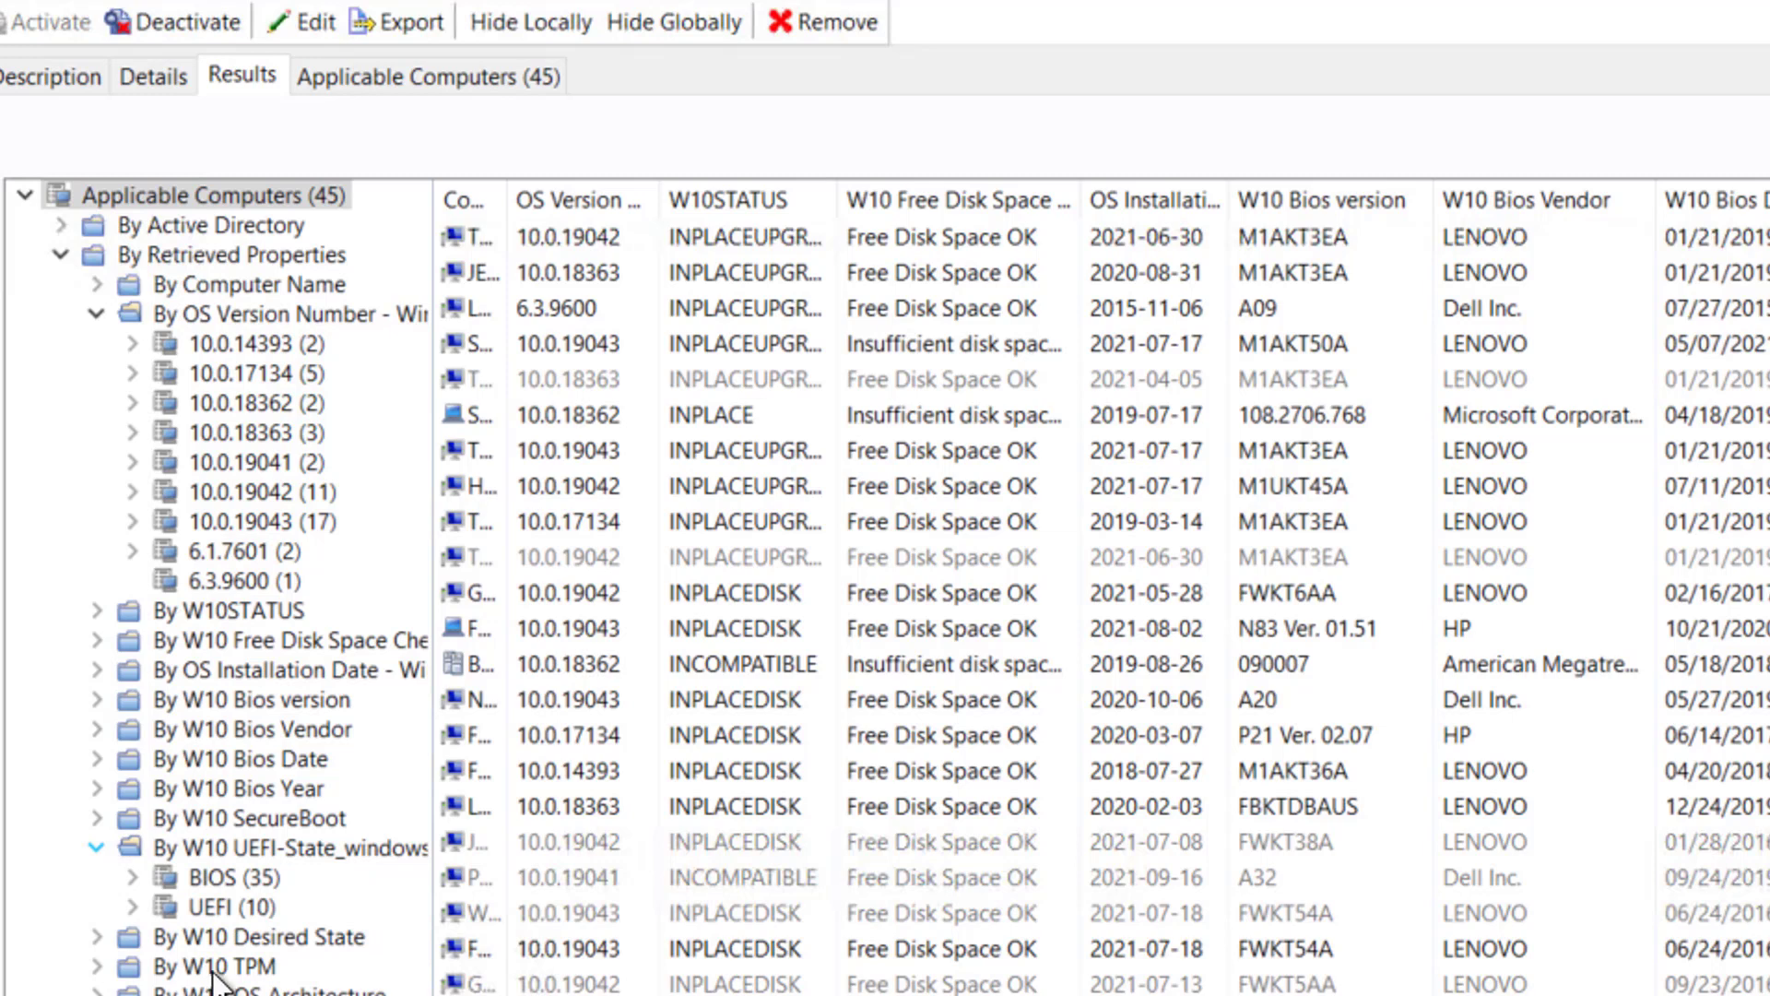
pyautogui.click(276, 883)
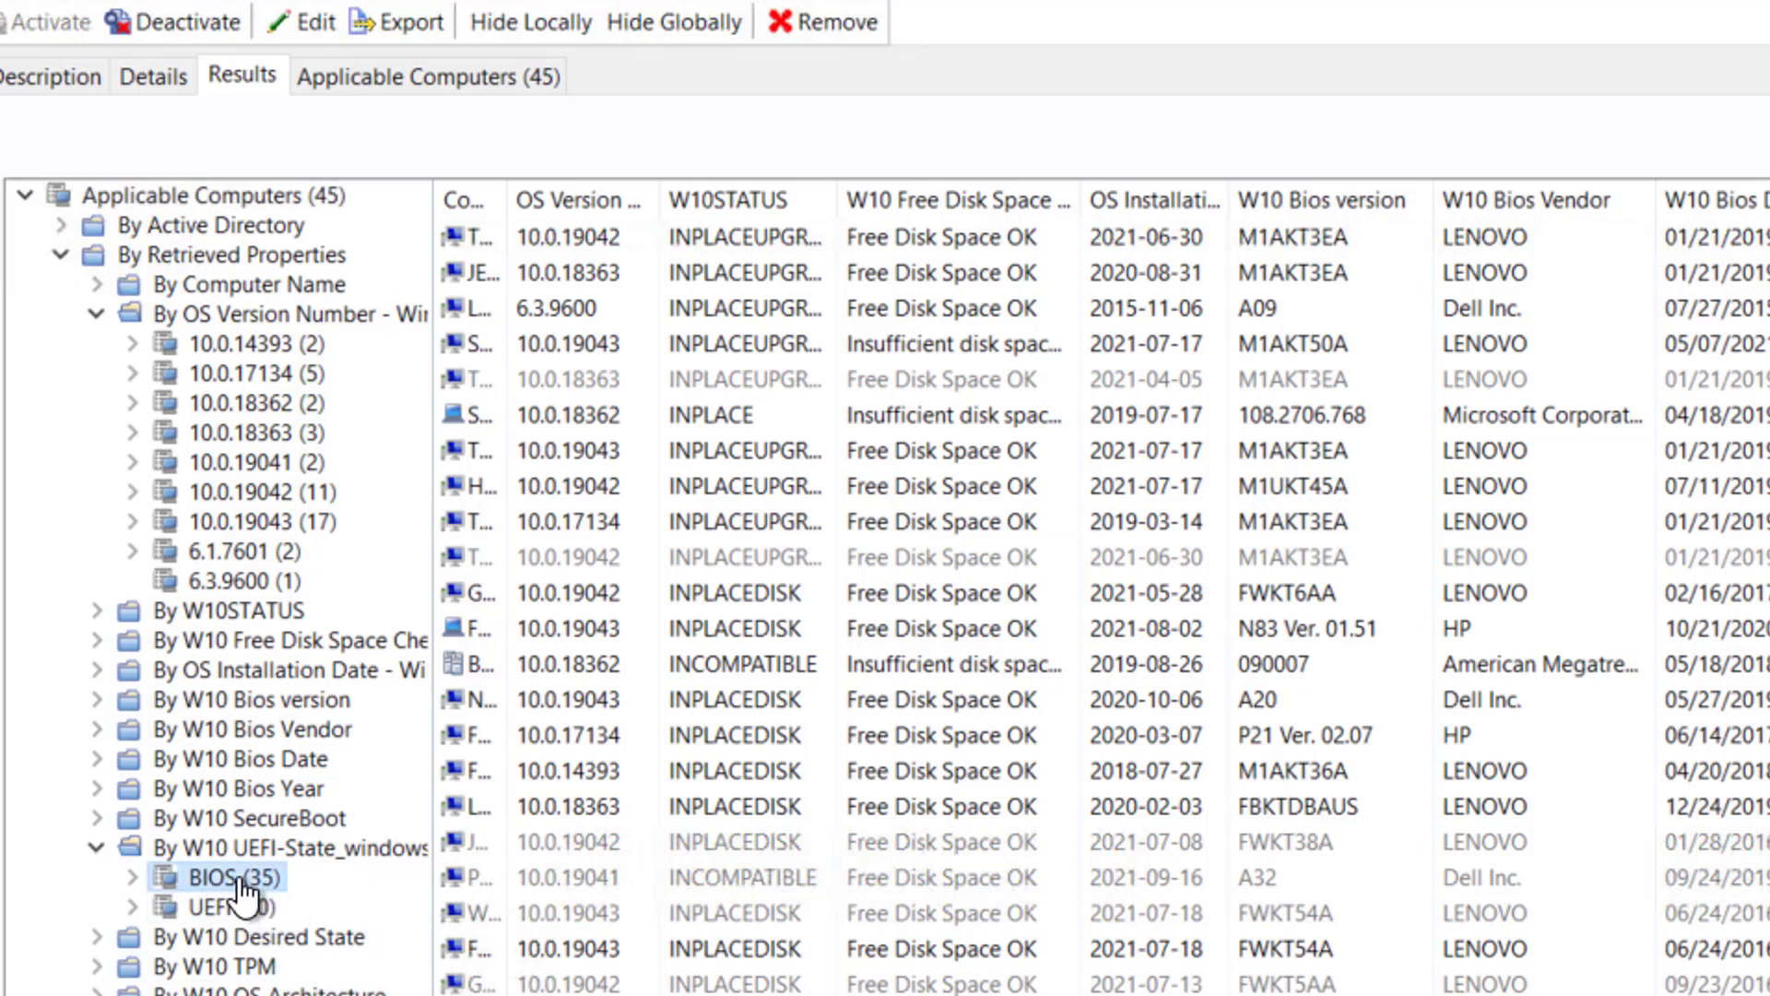
pyautogui.click(241, 911)
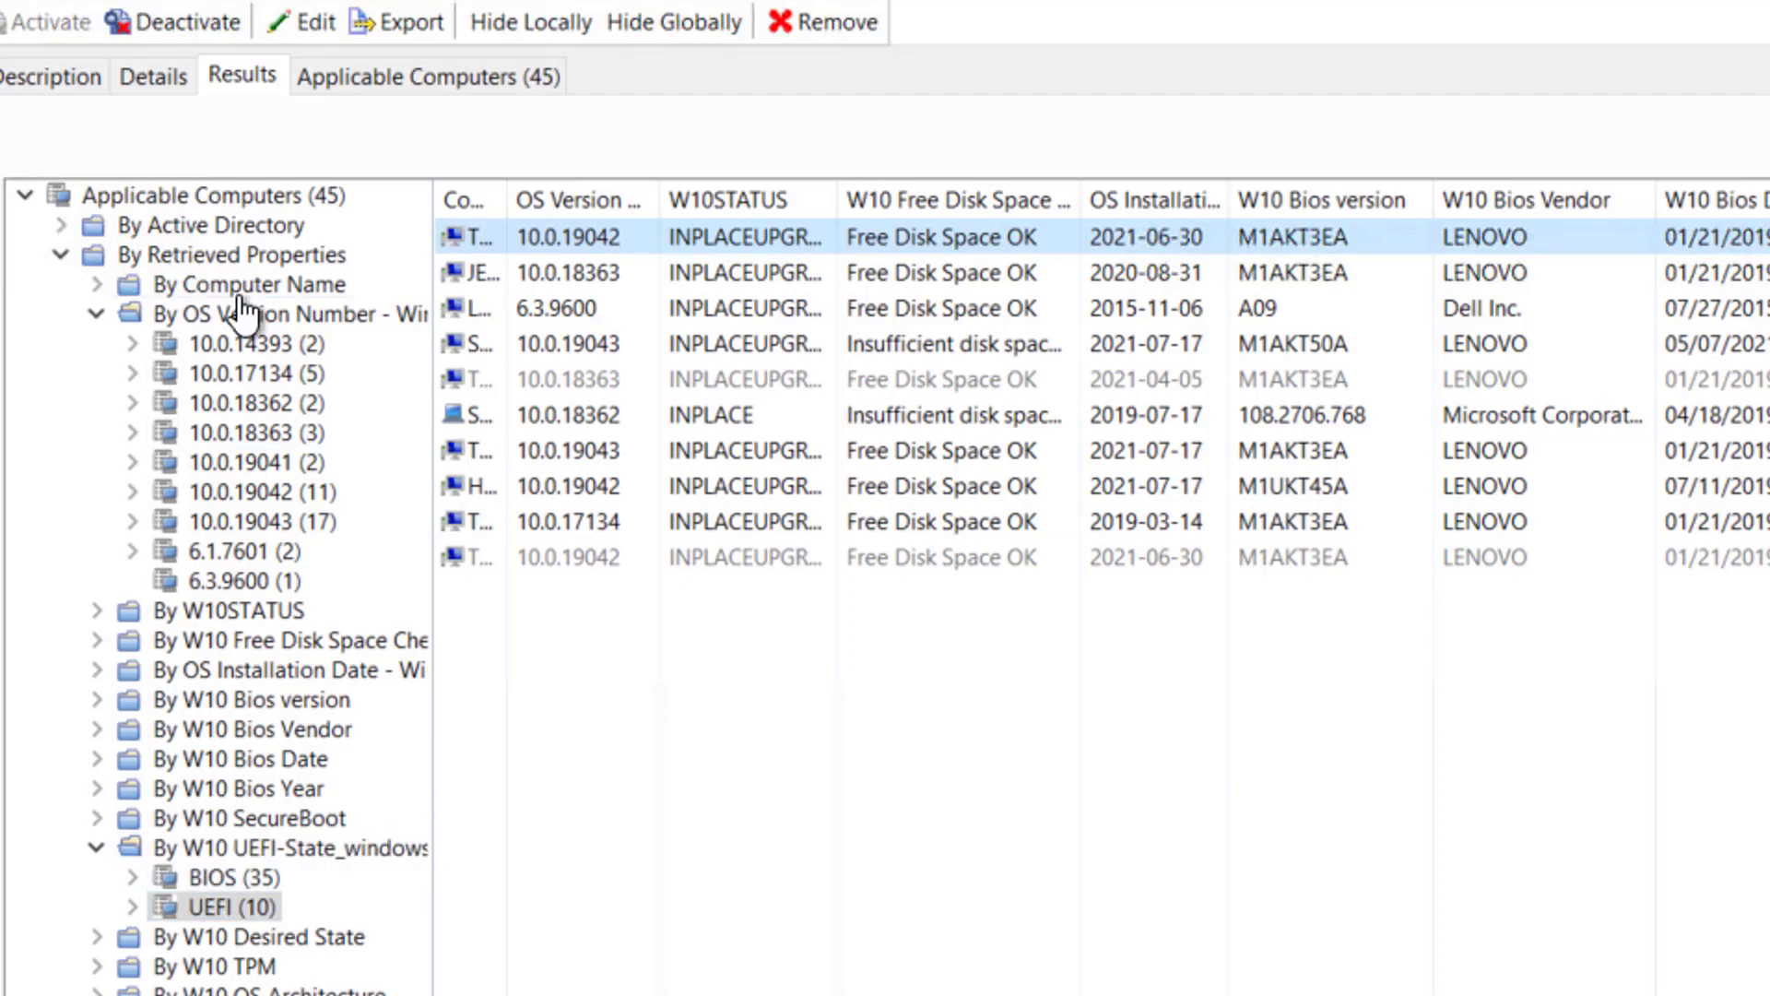
pyautogui.click(208, 198)
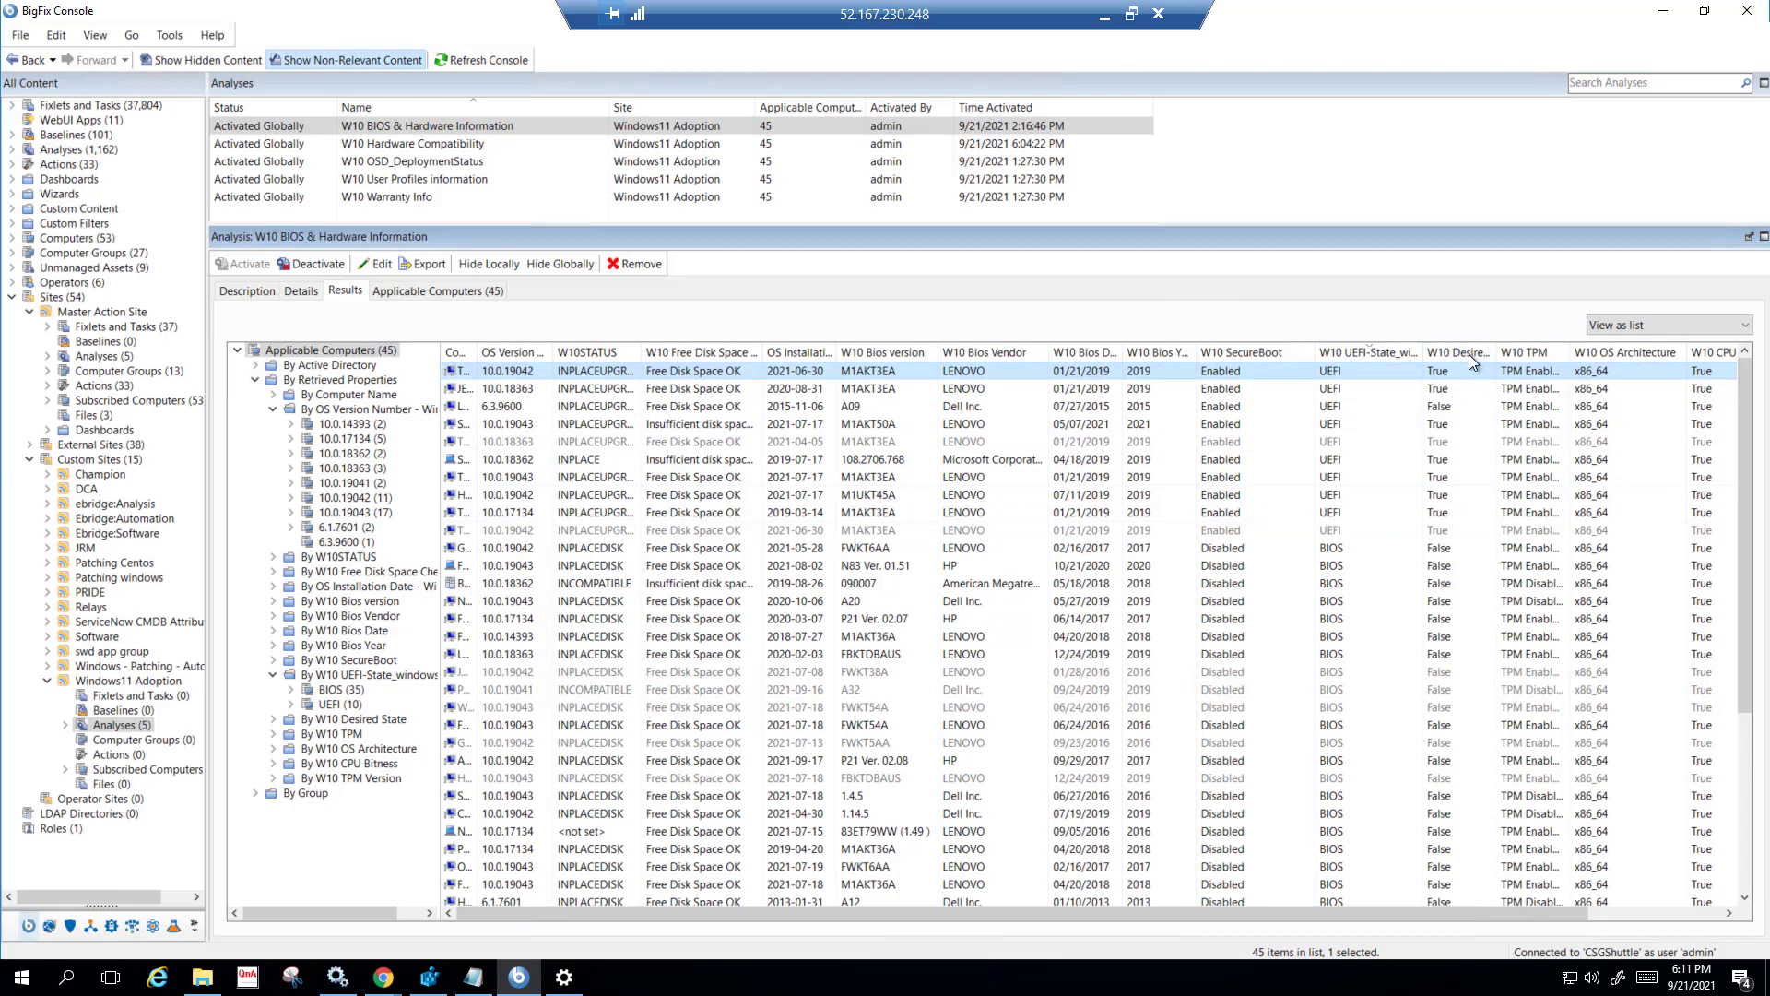
# Step: Widen the W10 TPM column to show its full values and expand the W10 TPM grouping
pyautogui.moveTo(1462, 354)
pyautogui.moveTo(1568, 347); pyautogui.dragTo(1591, 349)
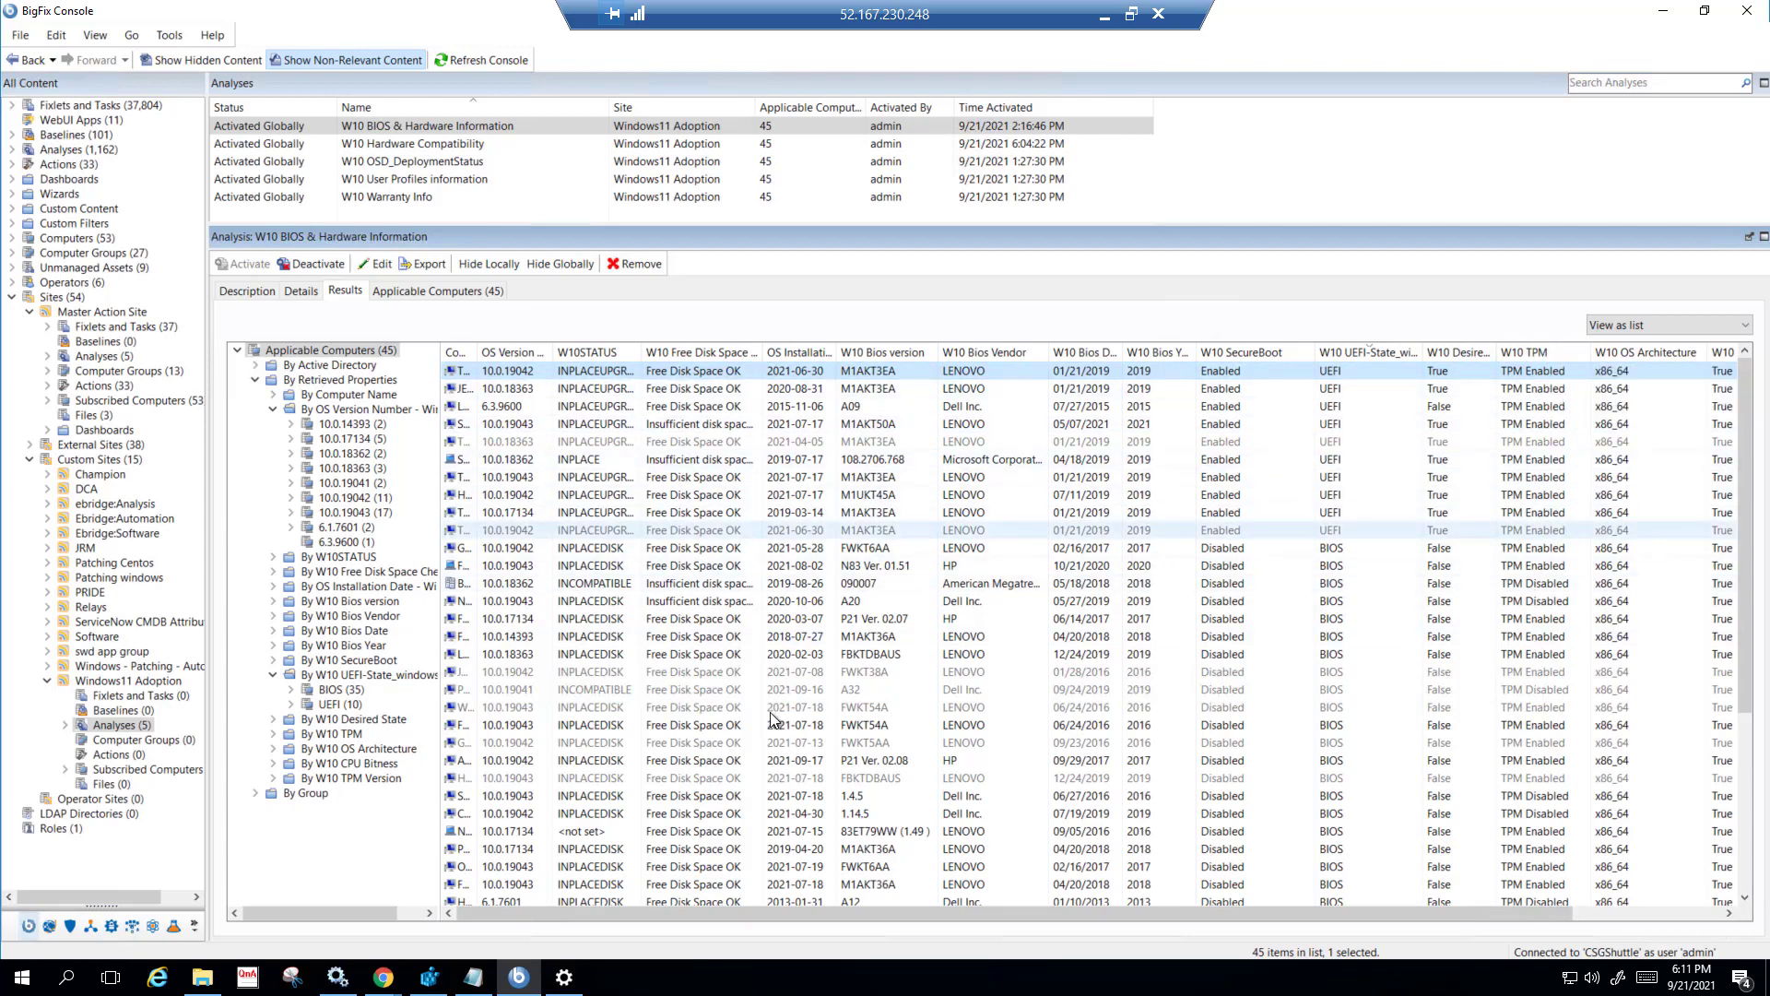
pyautogui.click(272, 734)
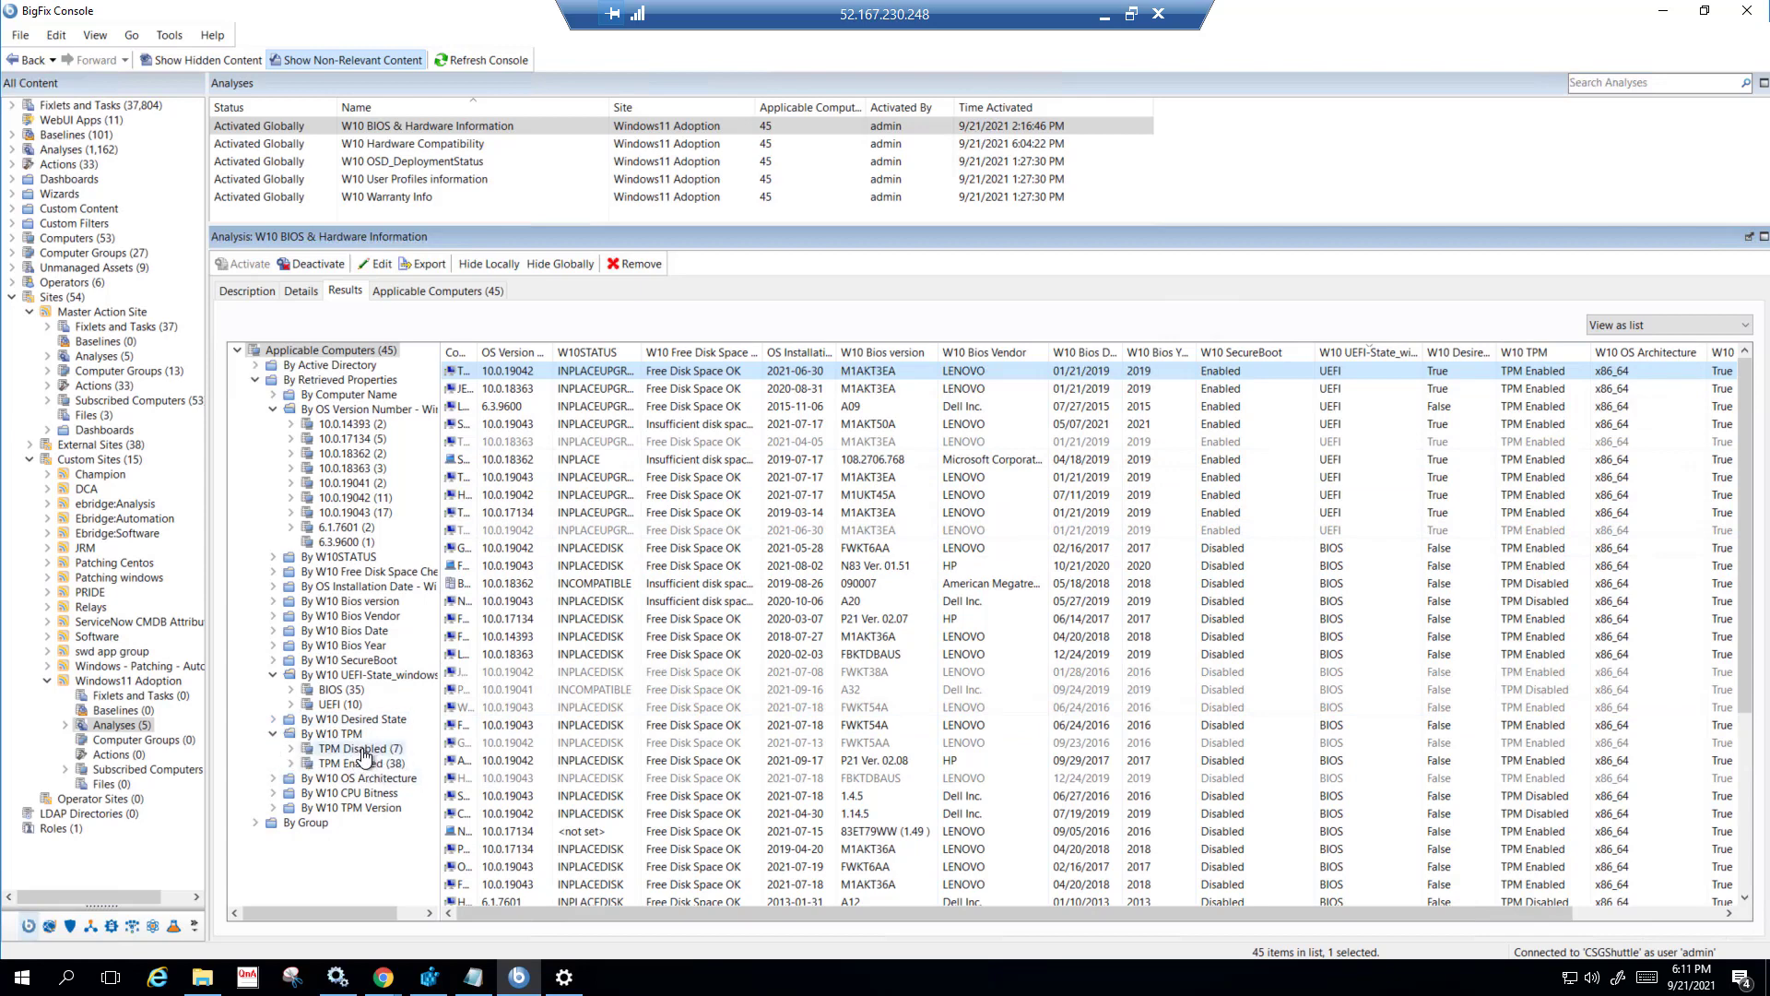
# Step: Sort the computers by W10 TPM Version in ascending order and review the reported versions
pyautogui.moveTo(1187, 920); pyautogui.dragTo(1348, 904)
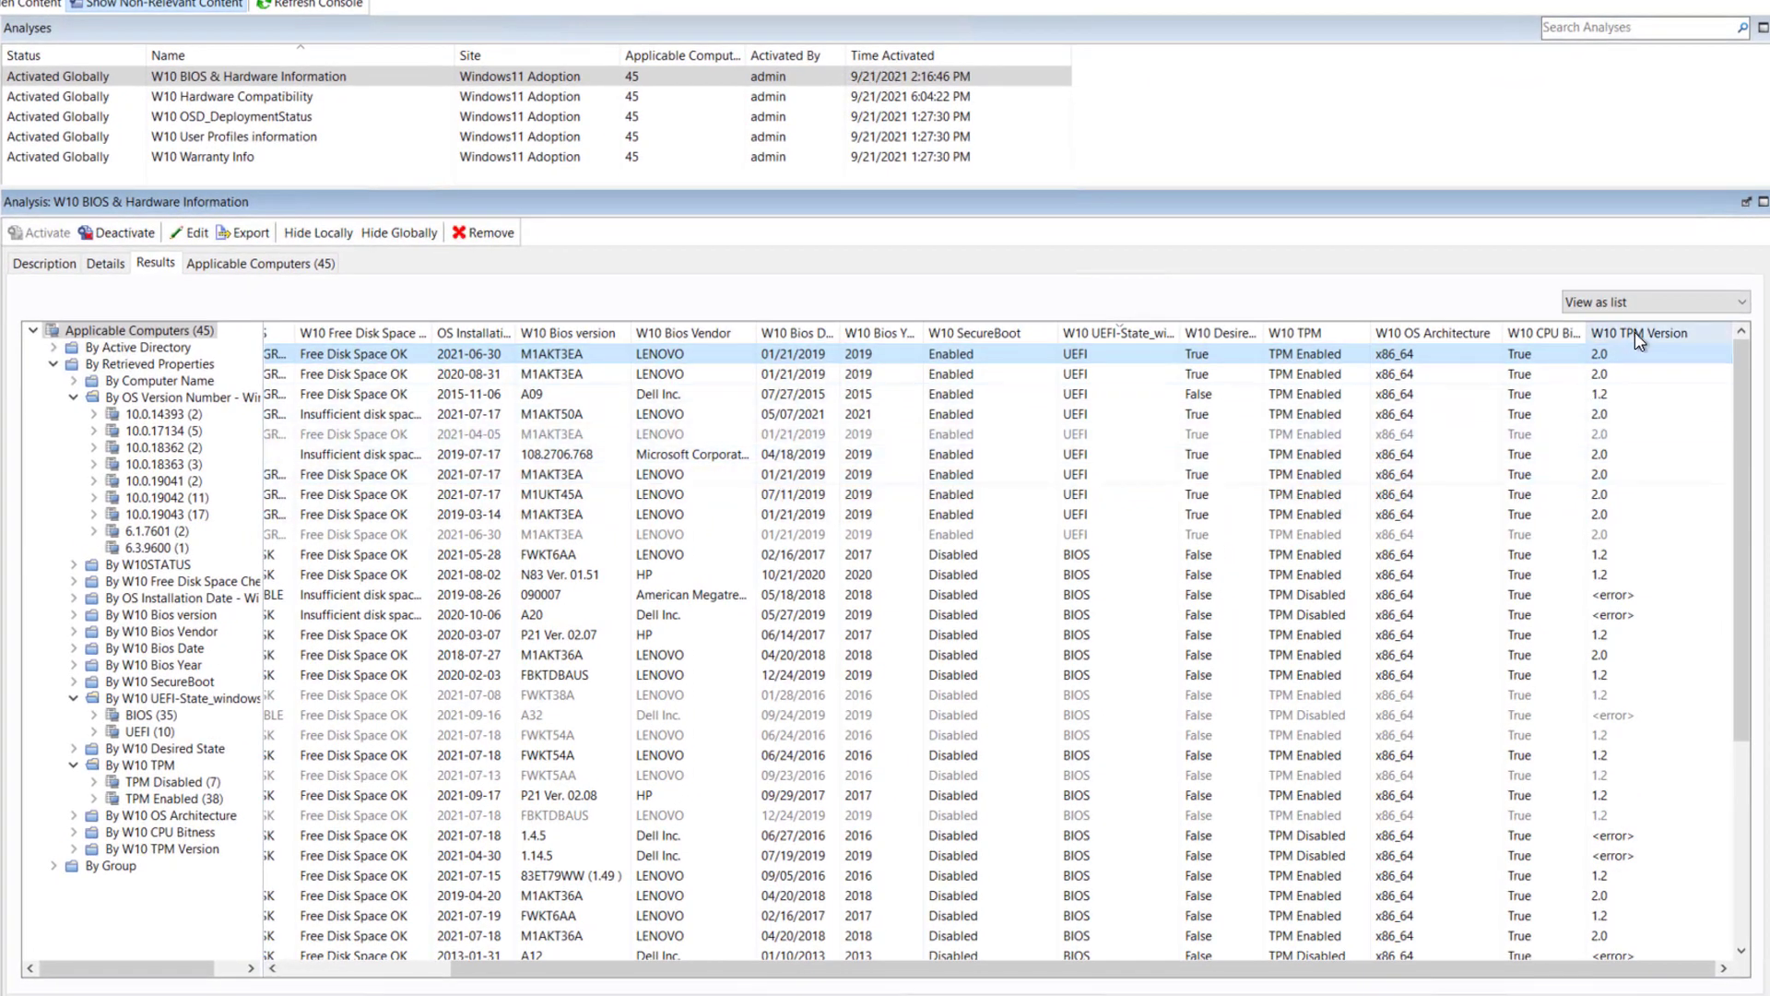
pyautogui.click(1637, 333)
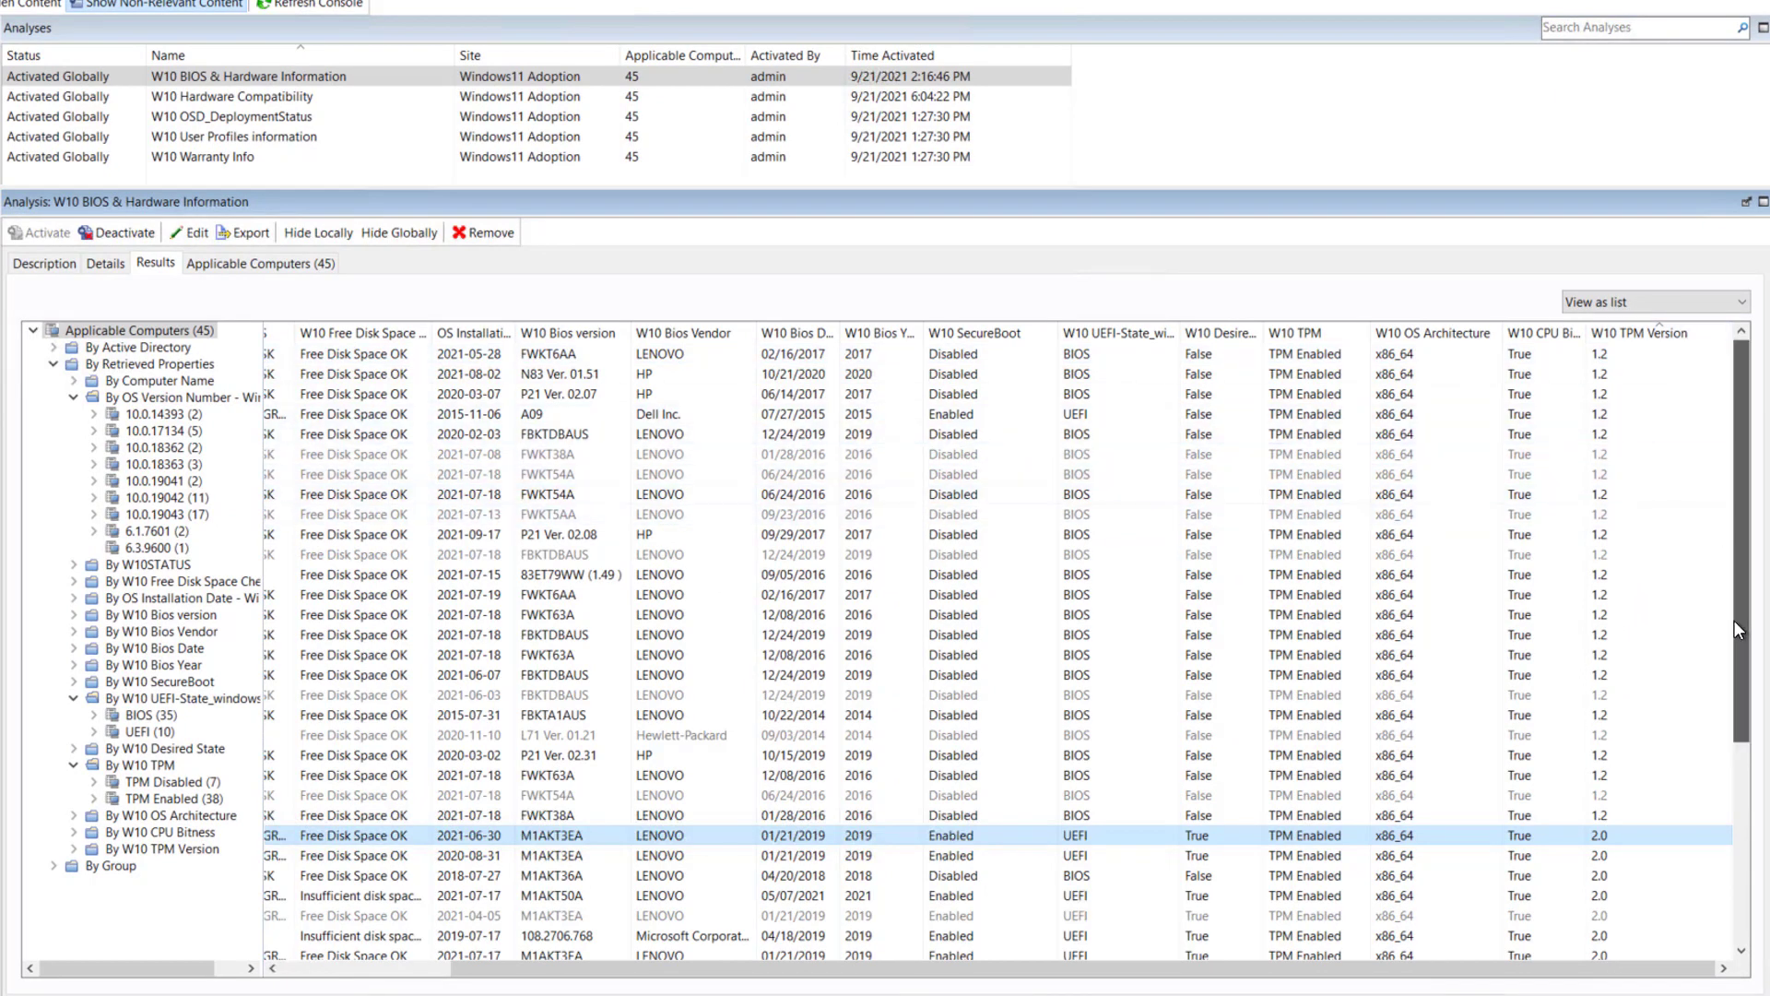
pyautogui.scroll(-5, 1735, 613)
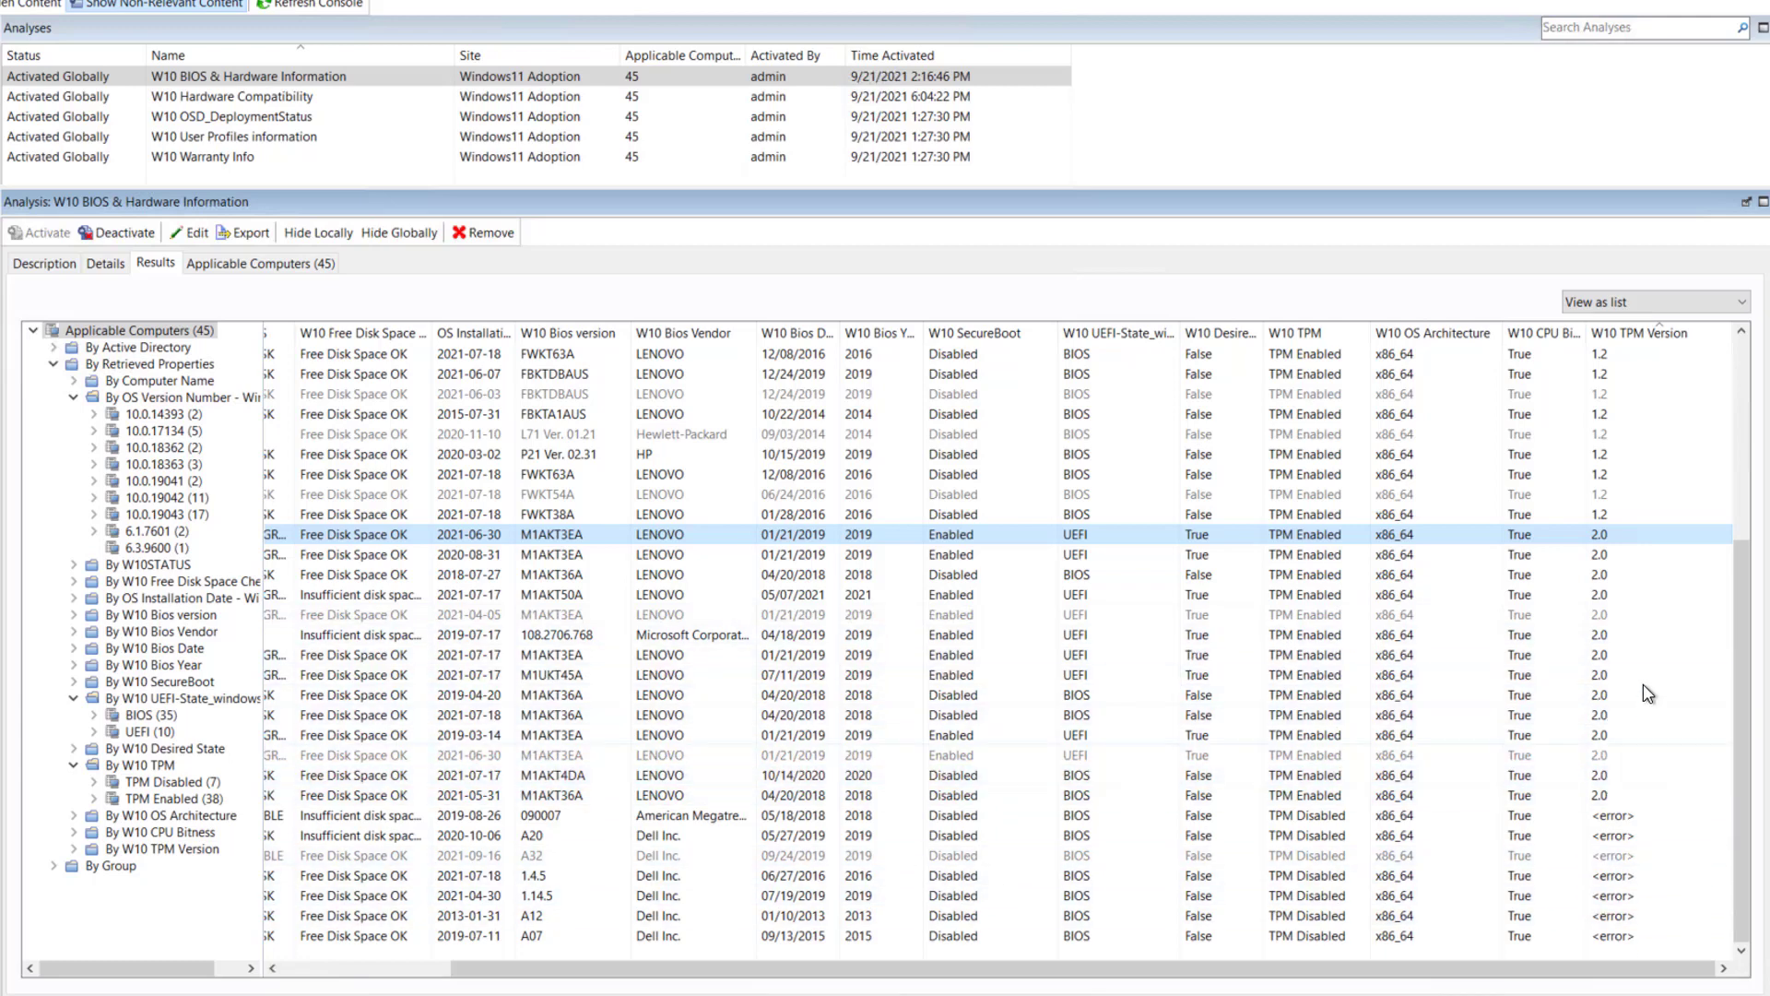
pyautogui.scroll(5, 1757, 576)
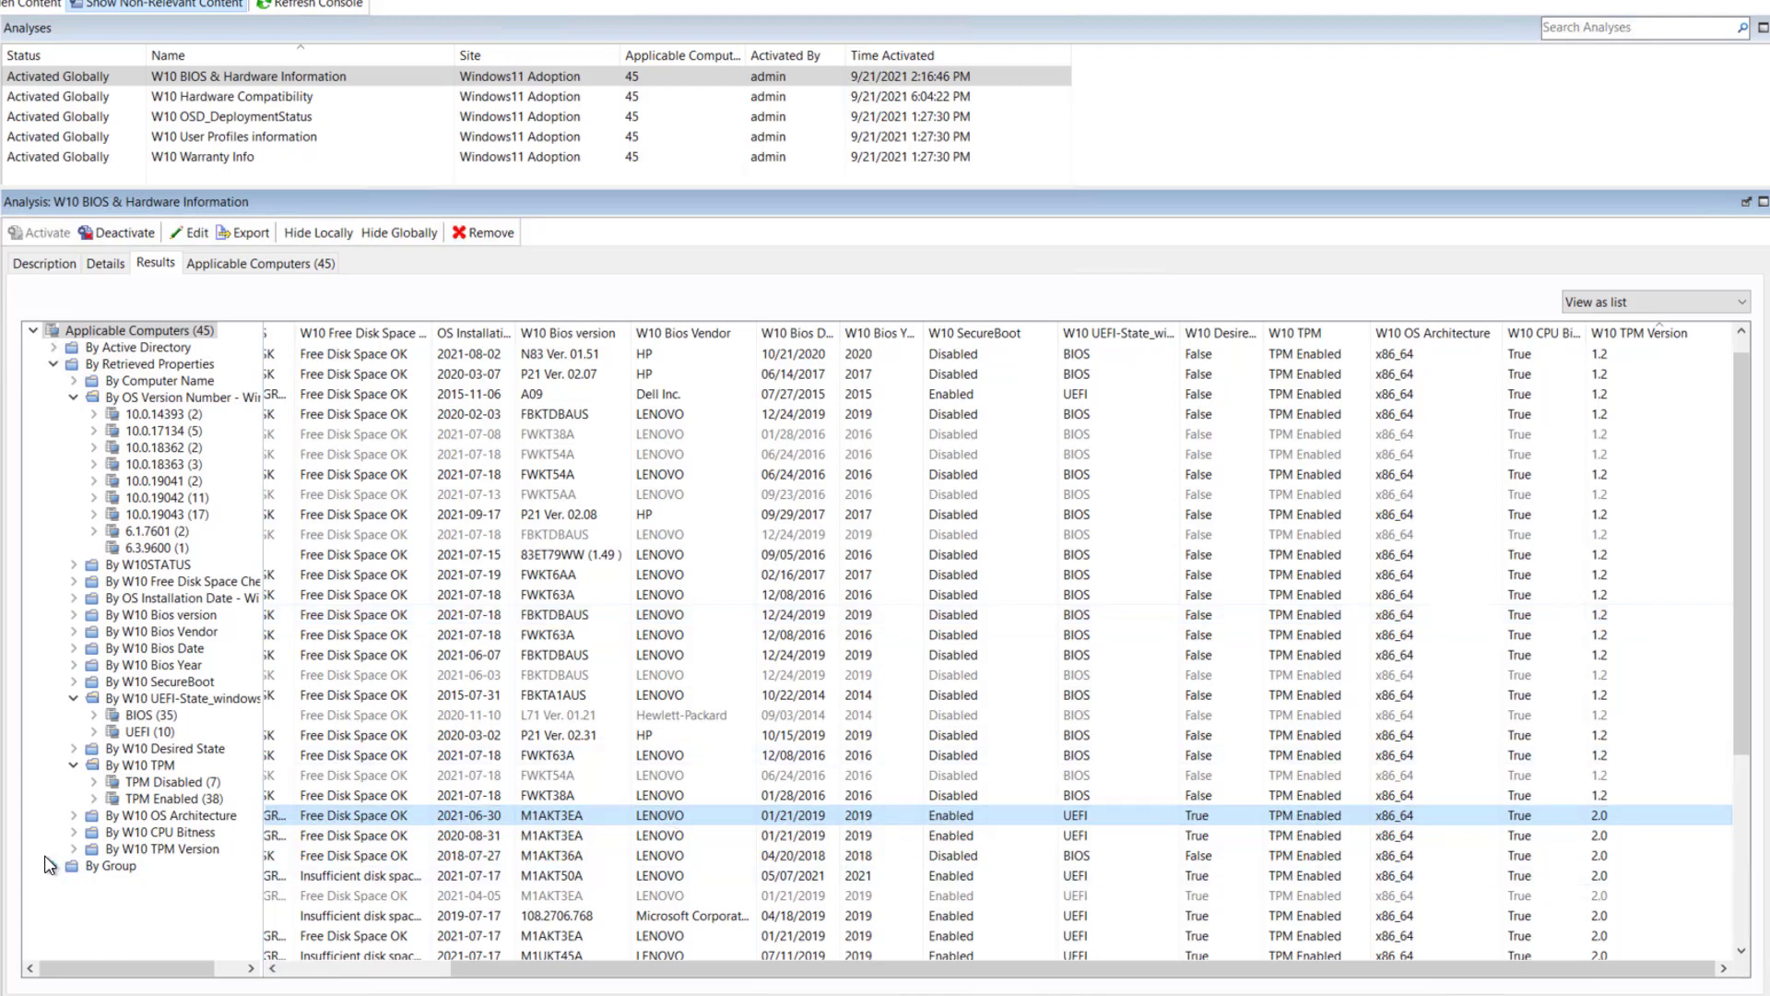
# Step: Filter the results to computers with W10 TPM Version 2.0, and restore the list of all applicable computers
pyautogui.click(74, 850)
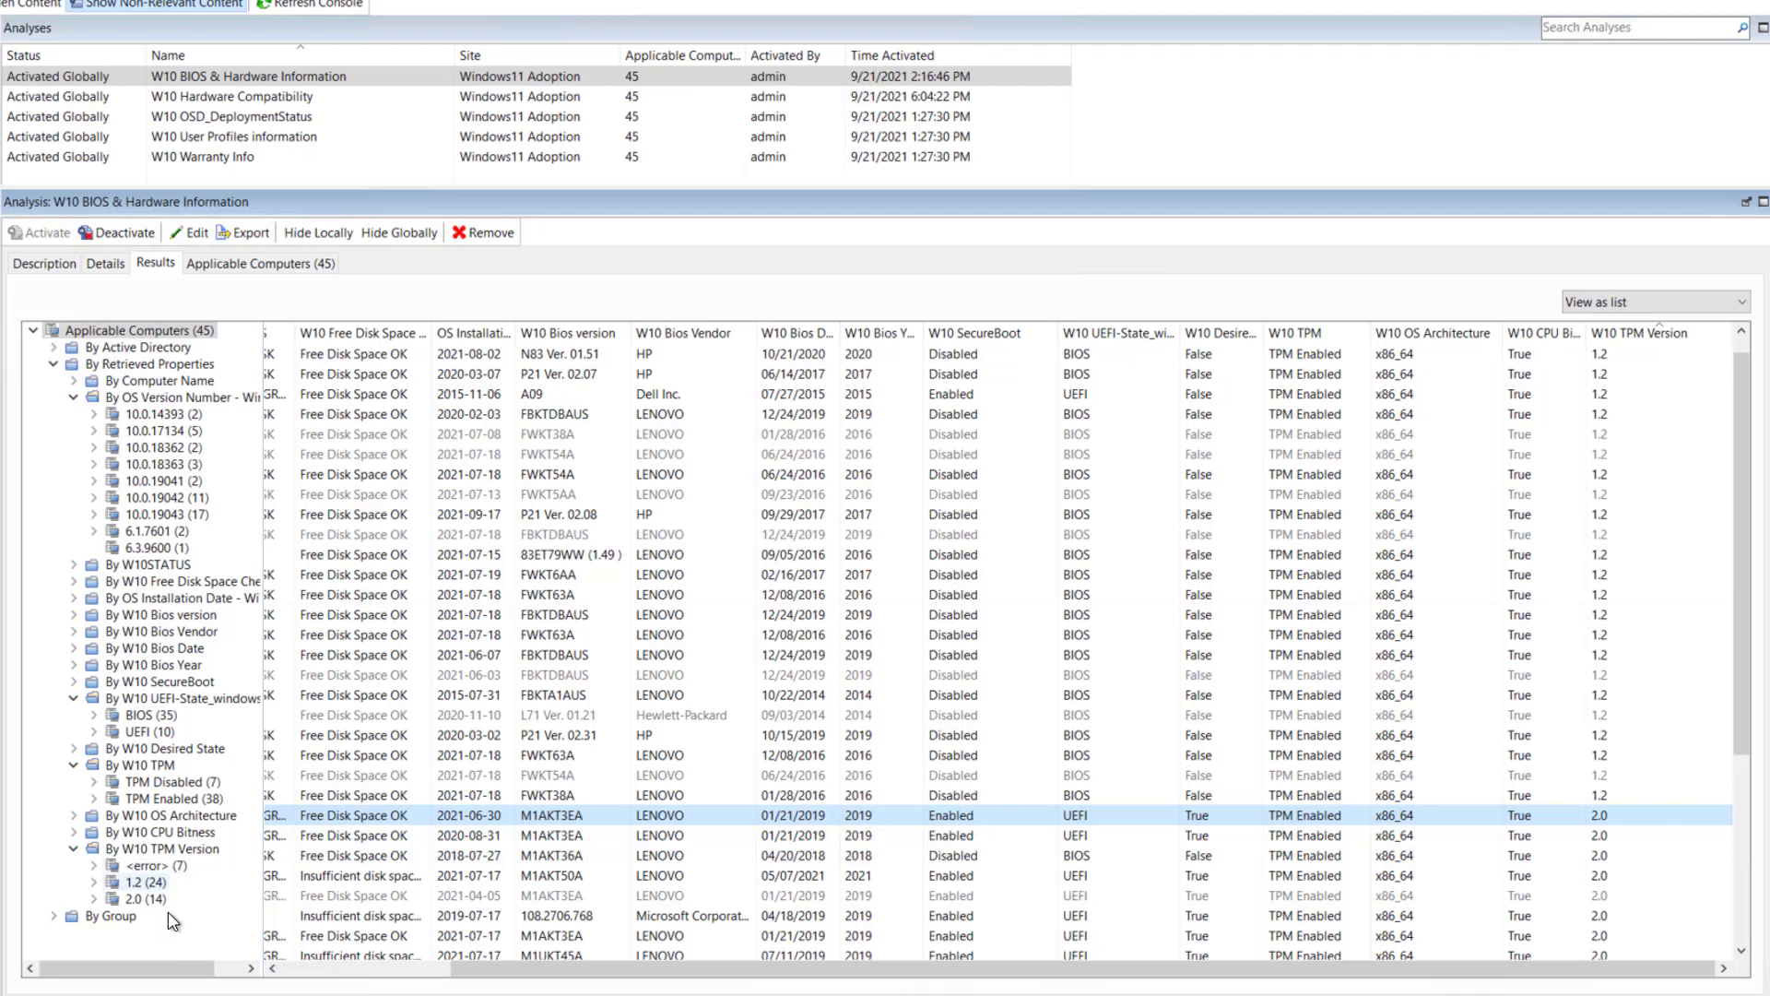
pyautogui.click(141, 900)
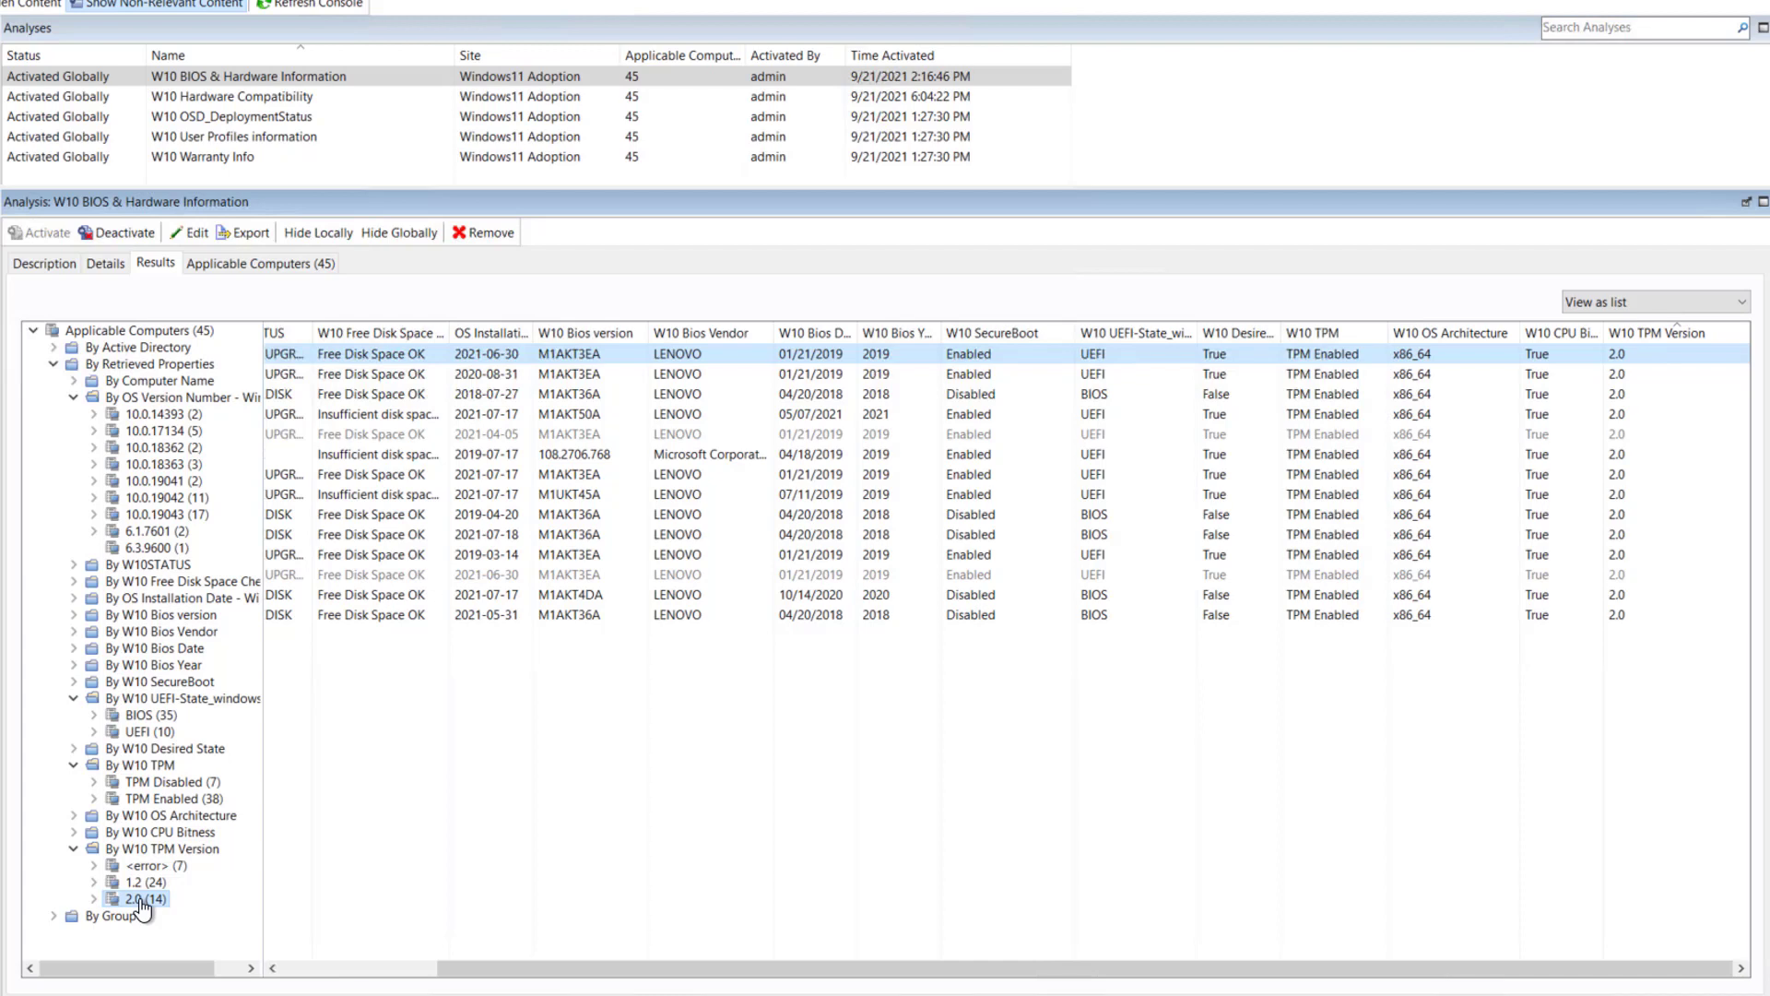
pyautogui.click(152, 332)
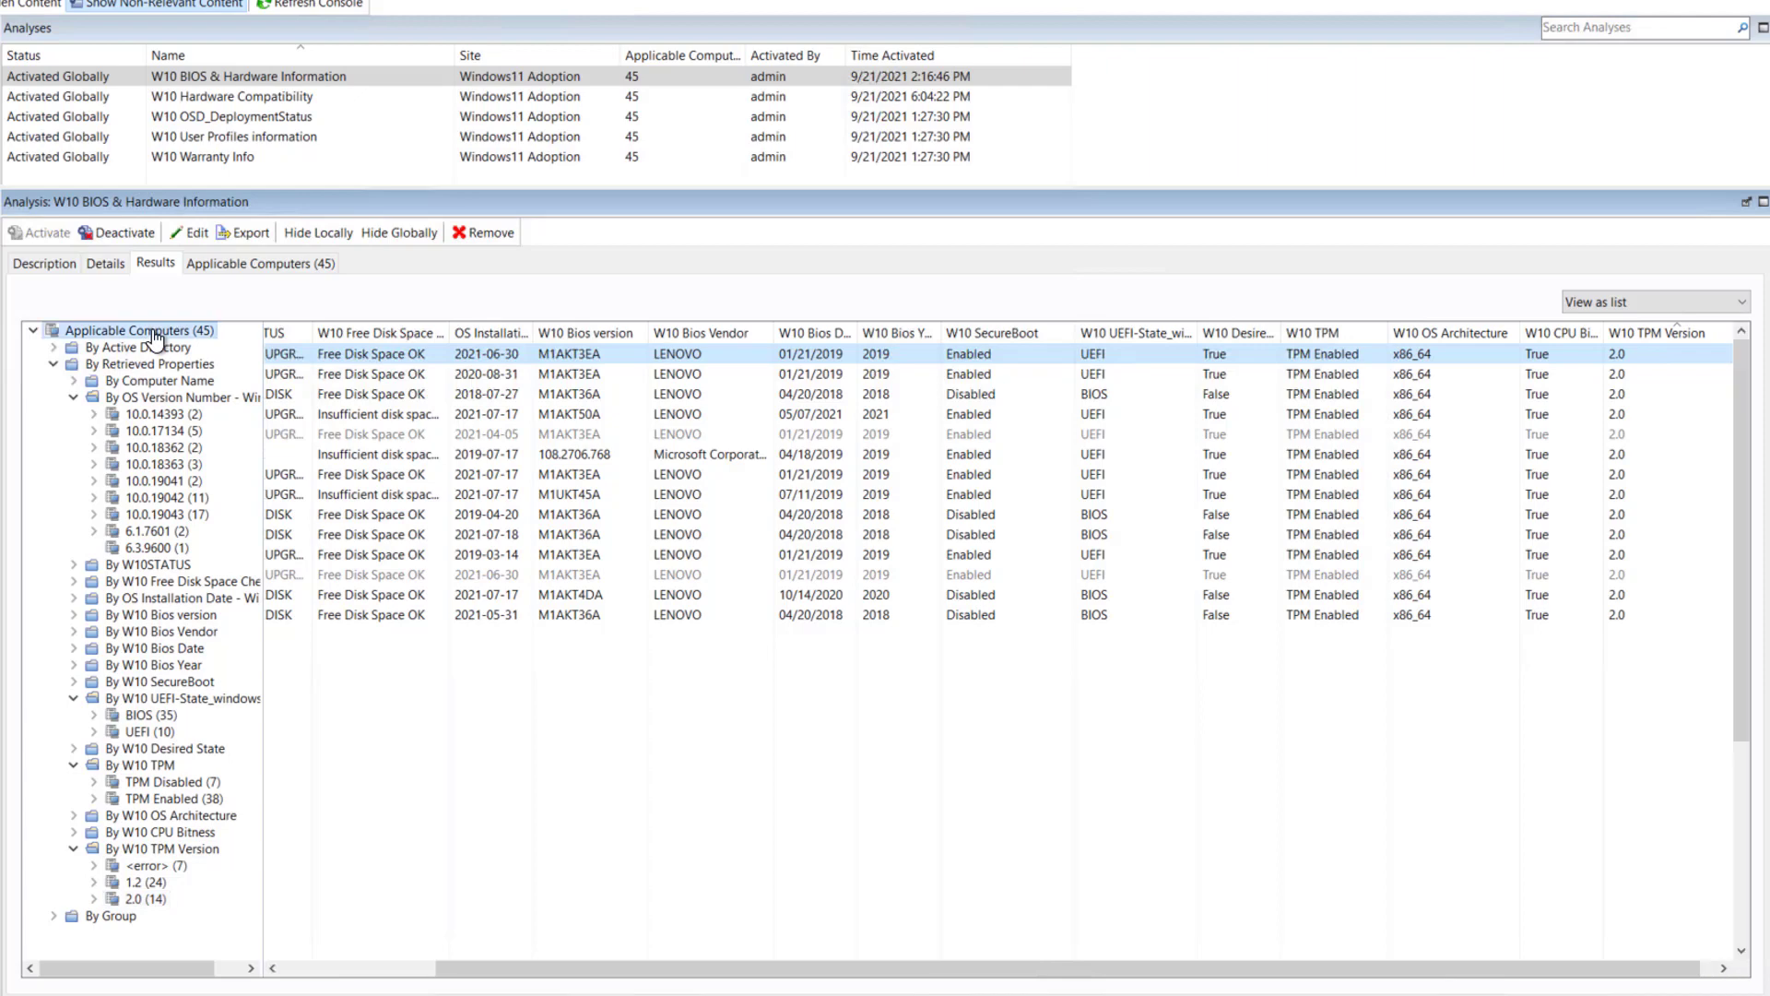
pyautogui.moveTo(998, 975); pyautogui.dragTo(694, 952)
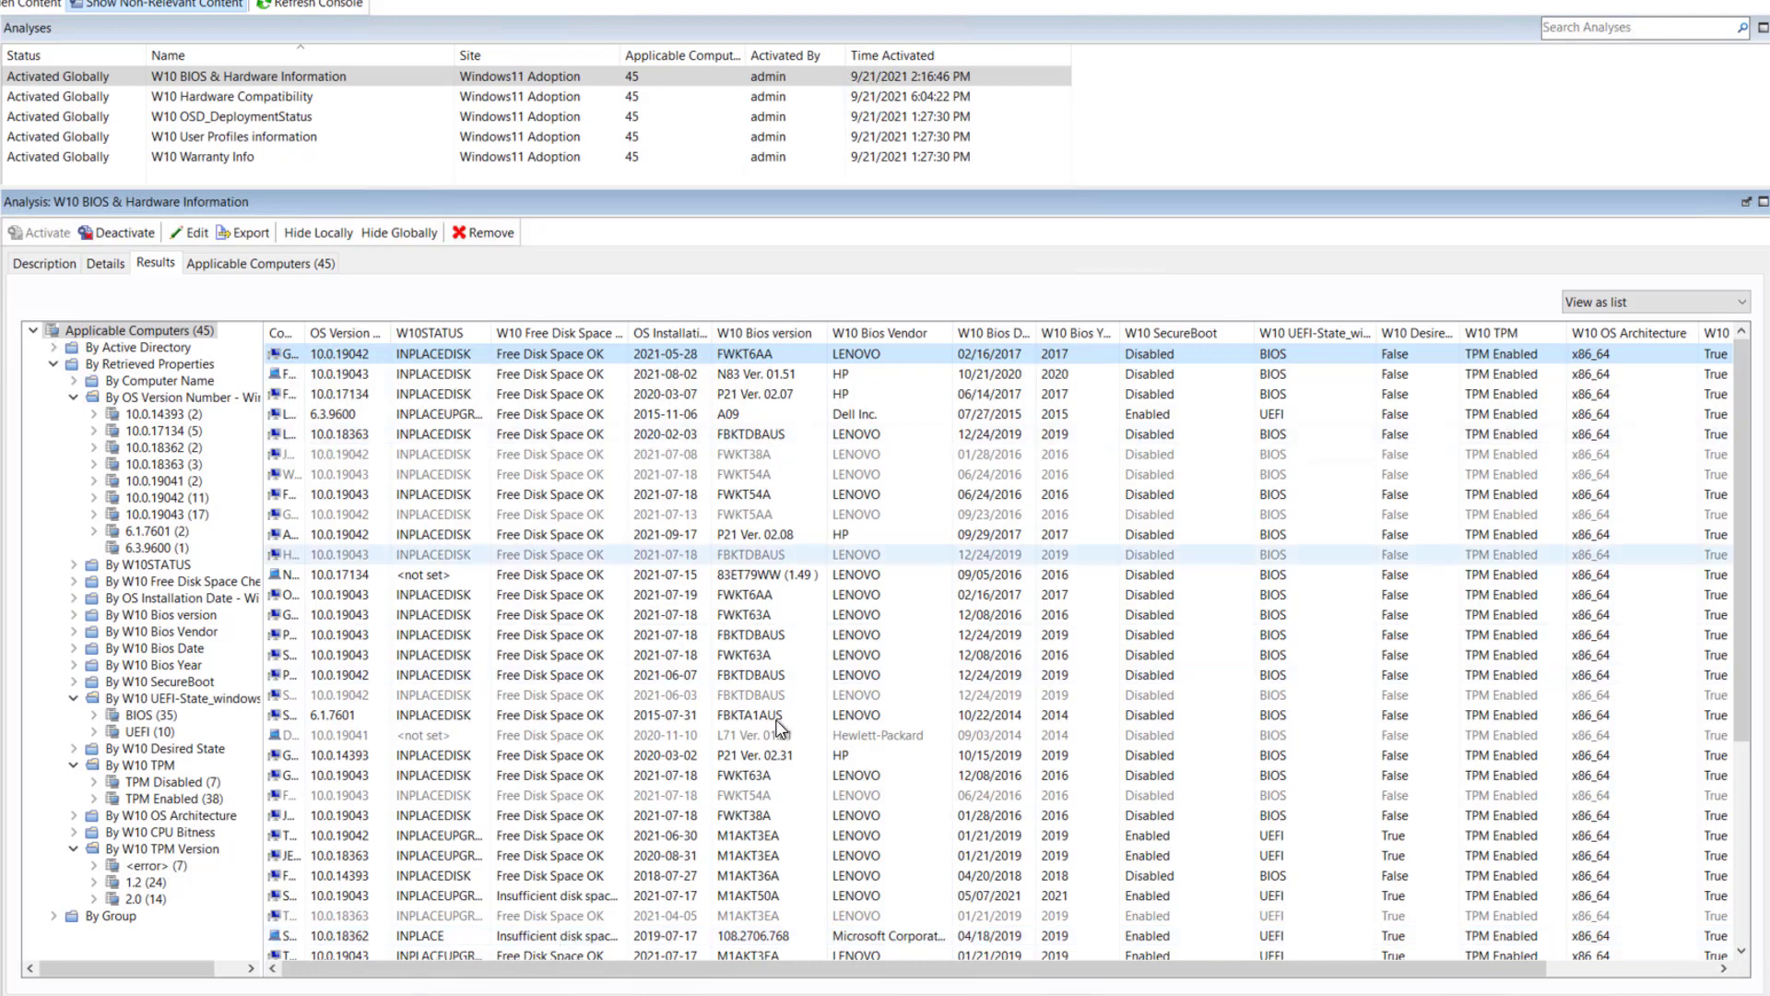
# Step: Sort the computers by W10STATUS and collapse the UEFI-State, TPM, TPM Version and OS Version Number groupings
pyautogui.click(431, 332)
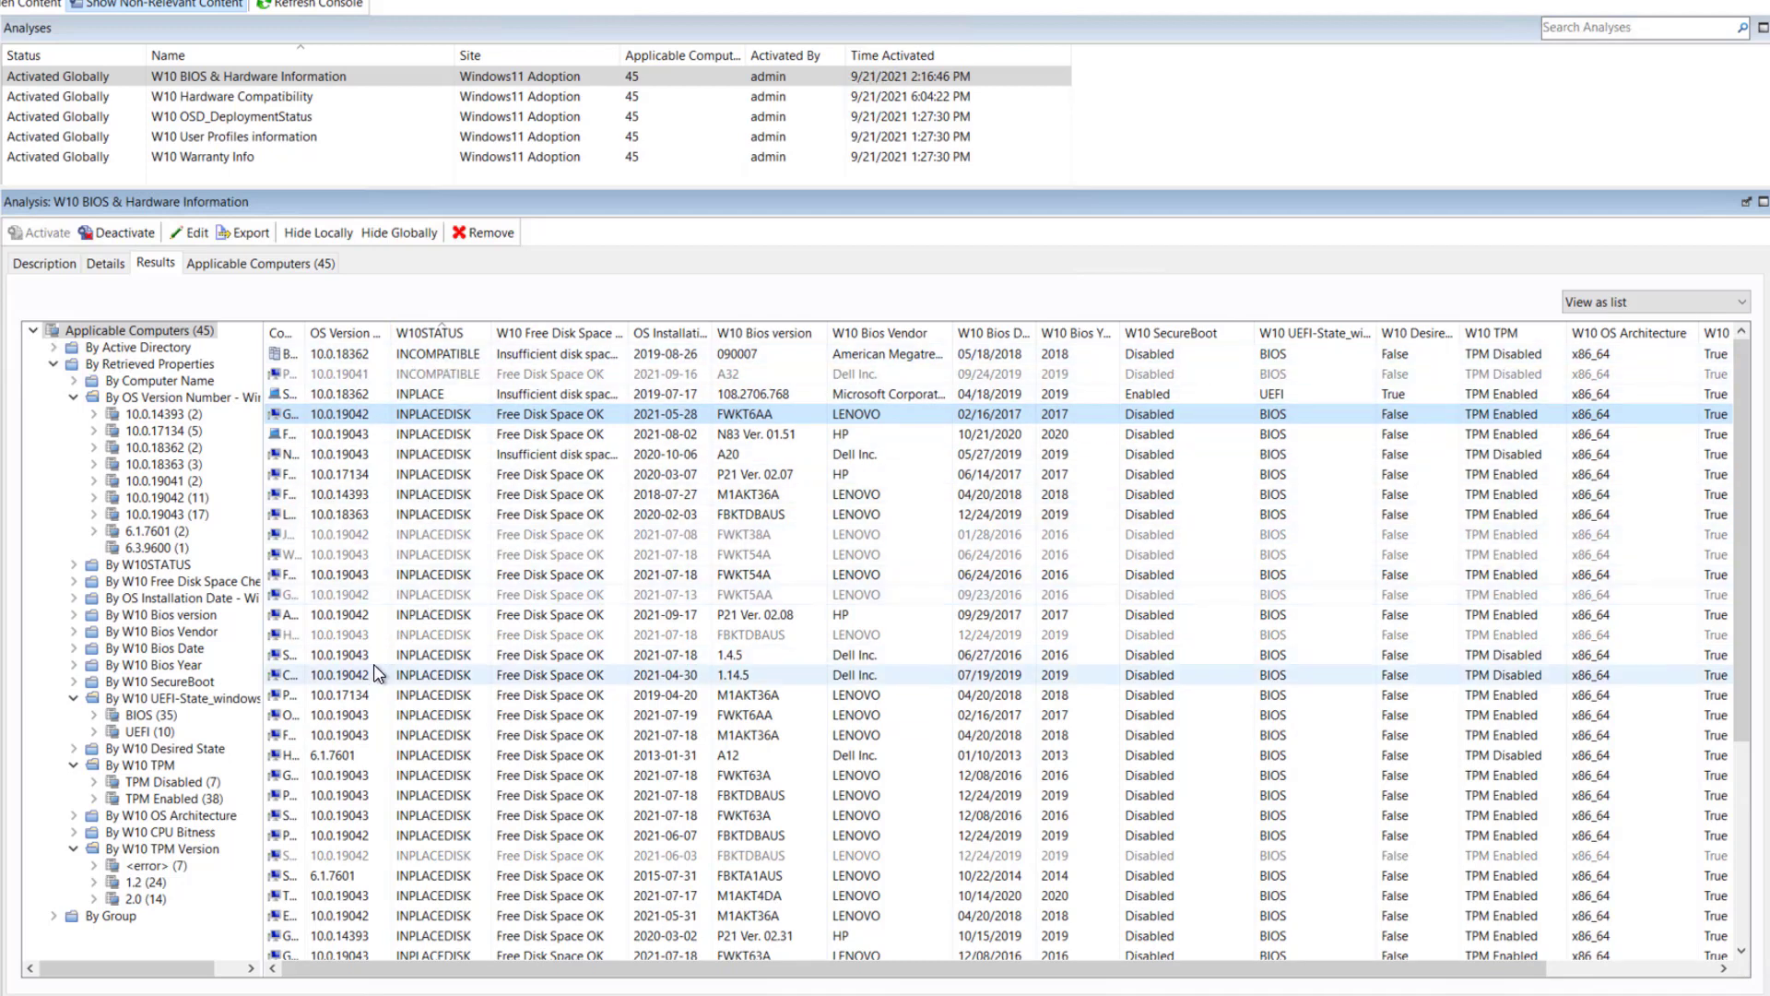
pyautogui.click(73, 698)
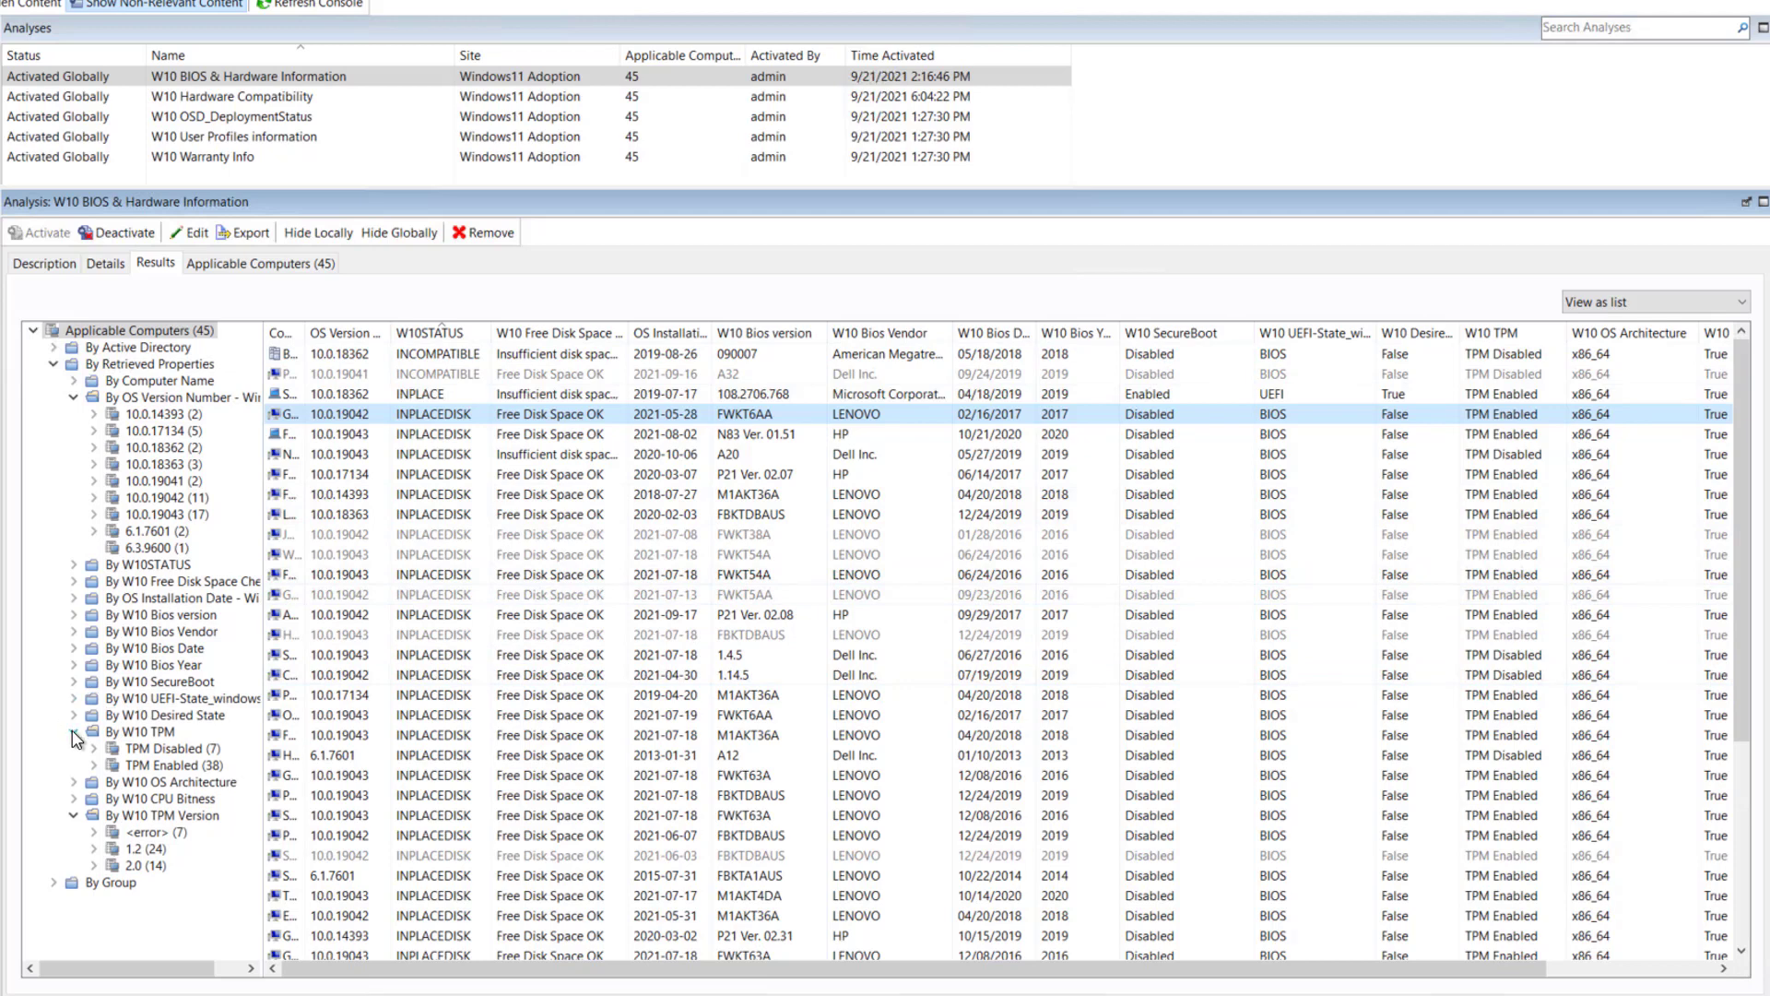
pyautogui.click(73, 731)
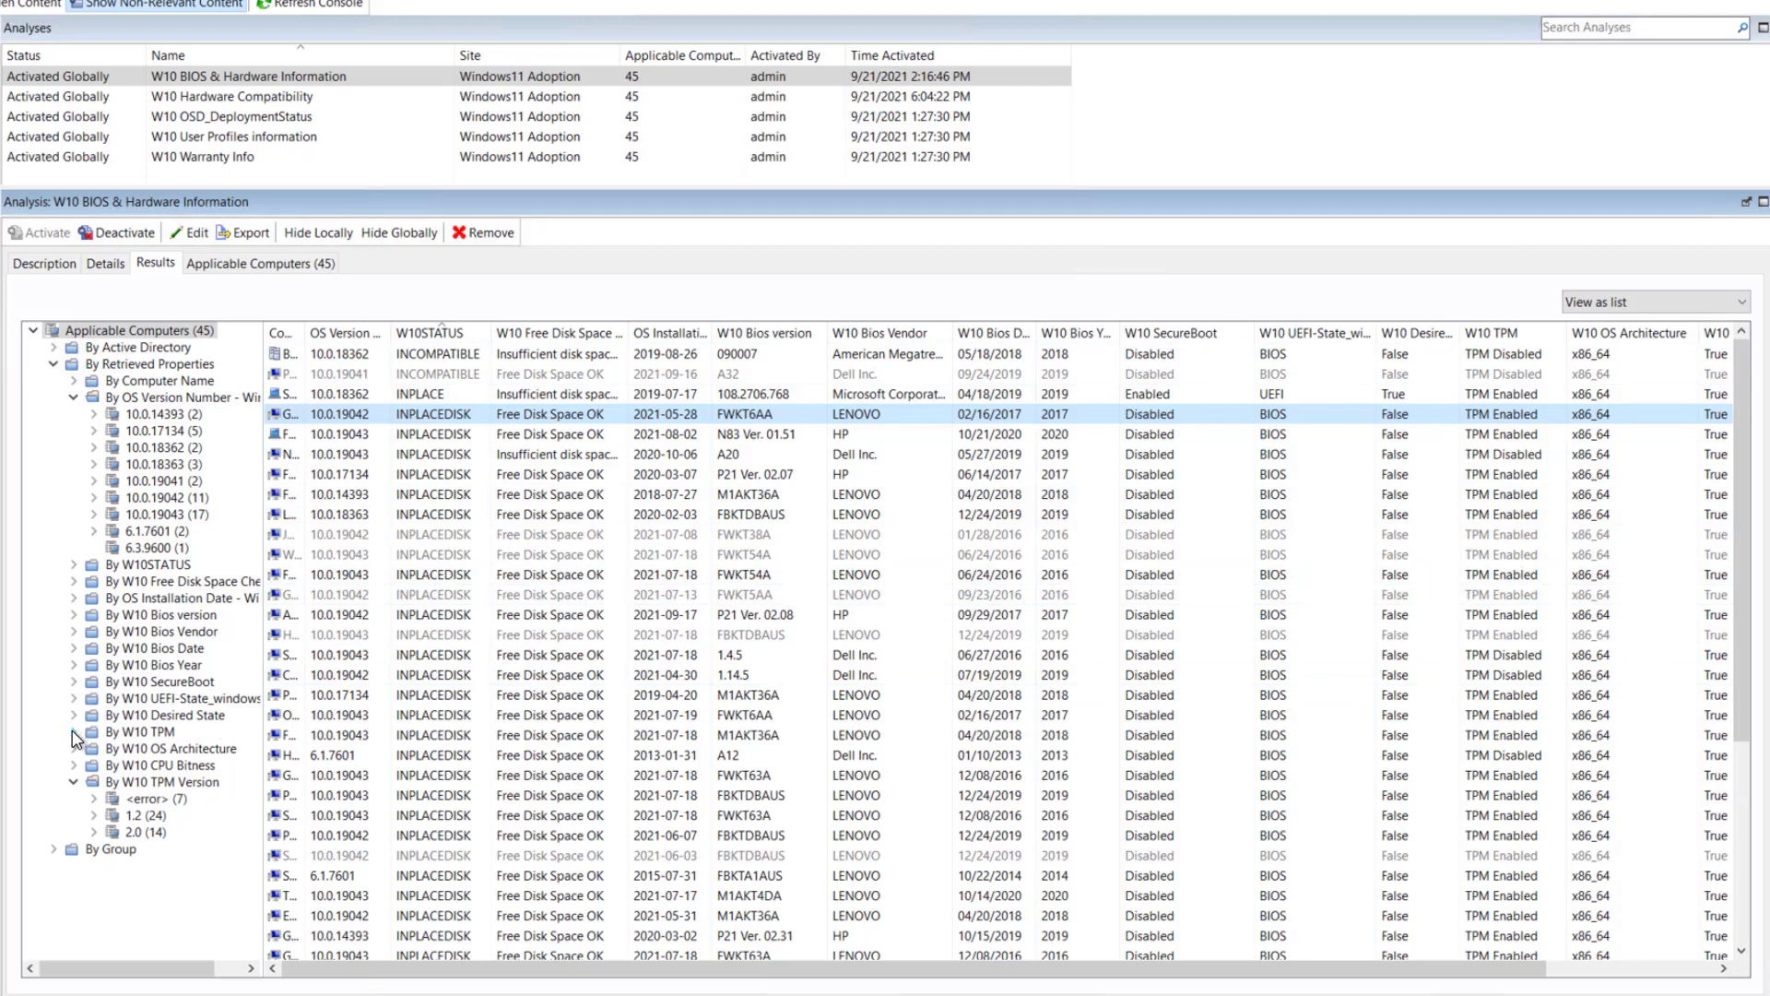
pyautogui.click(73, 781)
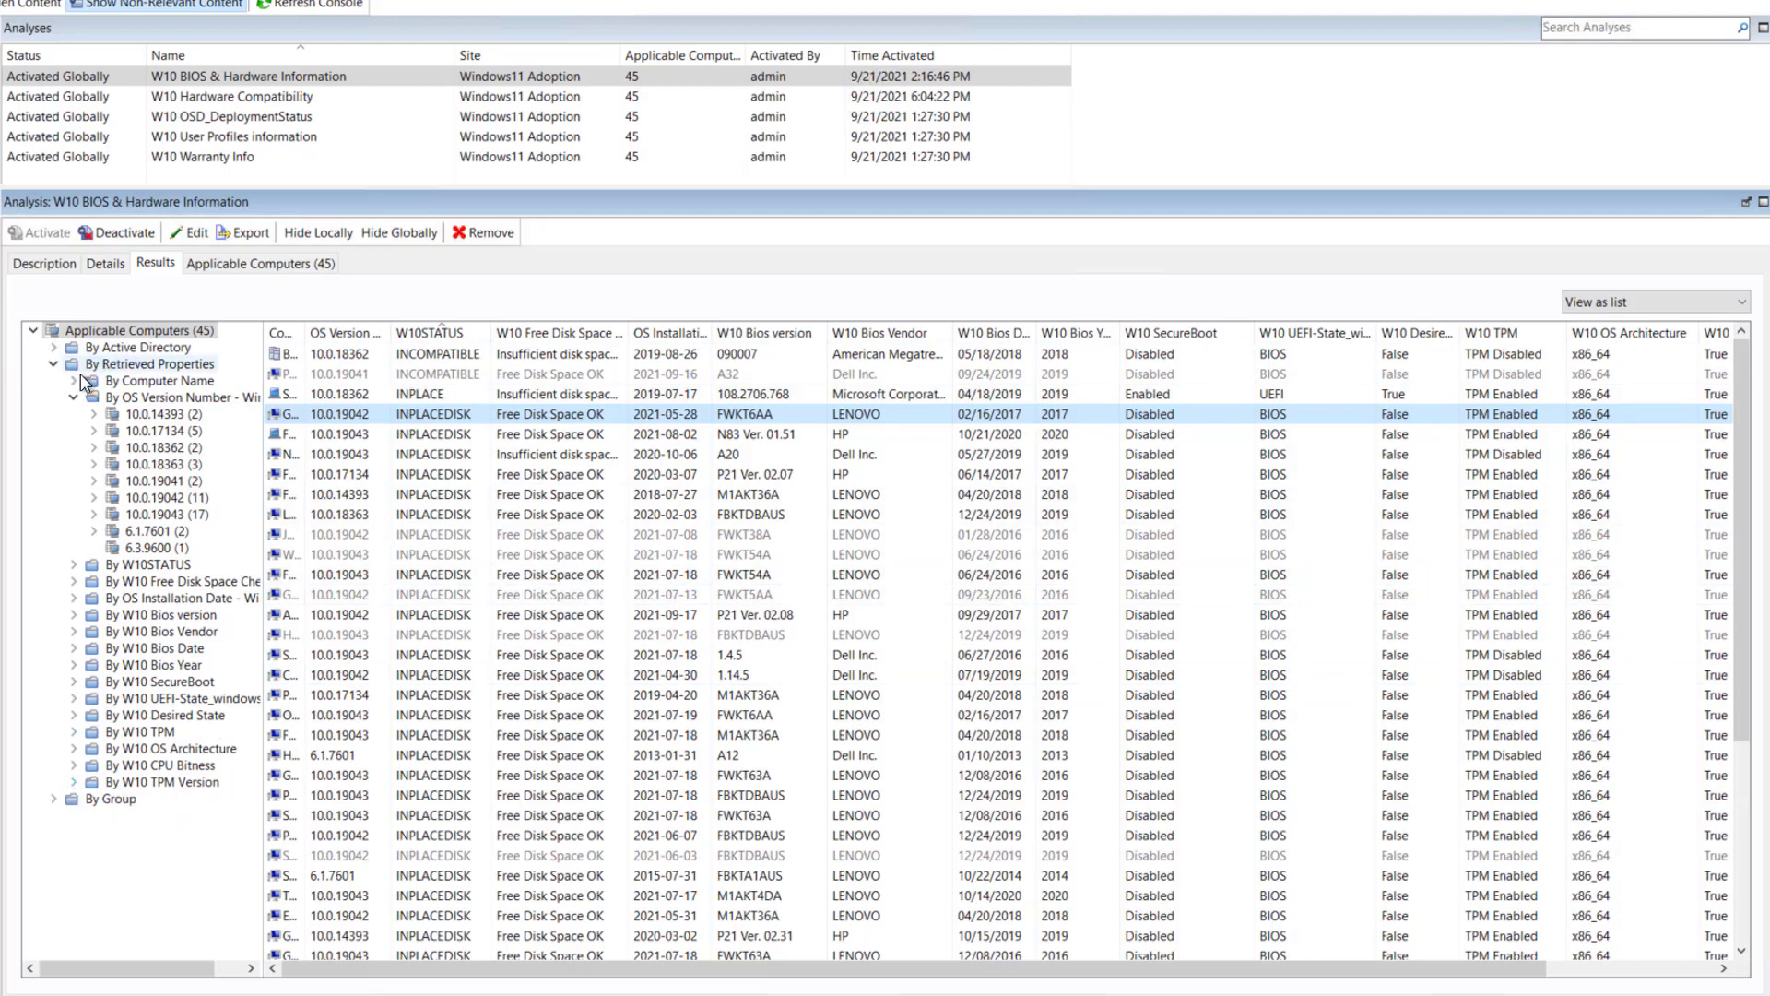
pyautogui.click(73, 397)
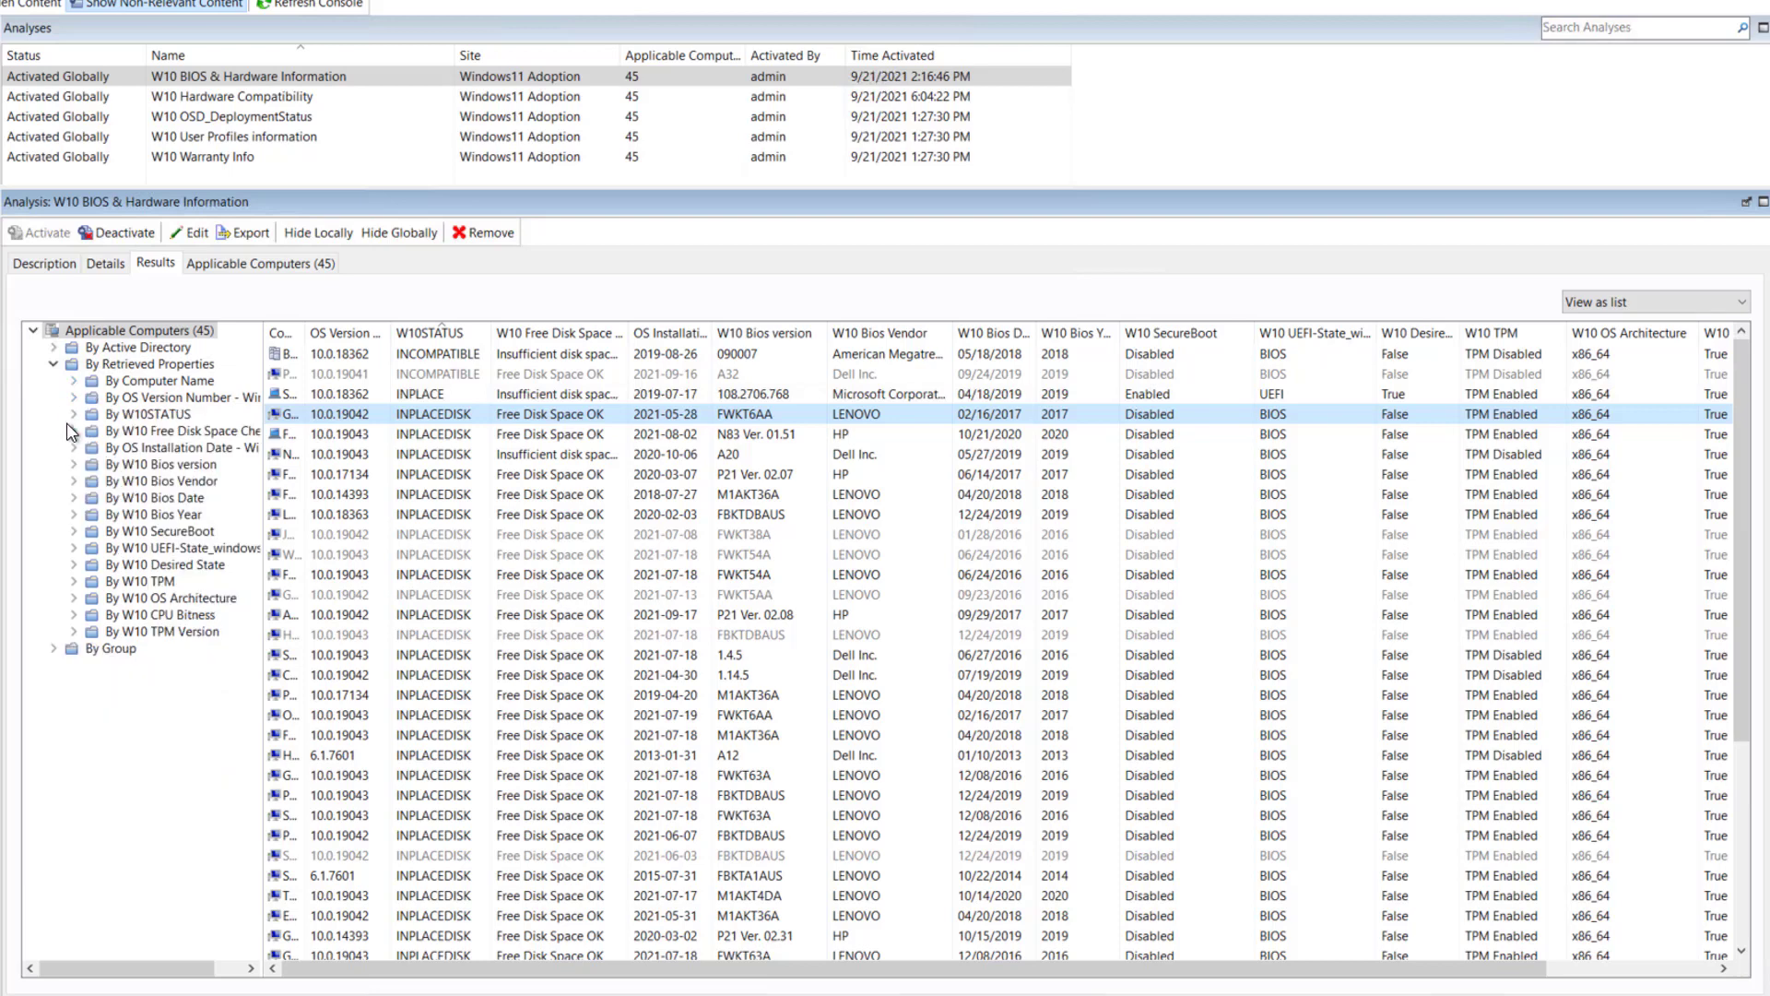
# Step: Expand the W10STATUS grouping and review the INCOMPATIBLE, INPLACE, INPLACEDISK and INPLACEUPGRADE computers in turn
pyautogui.click(73, 415)
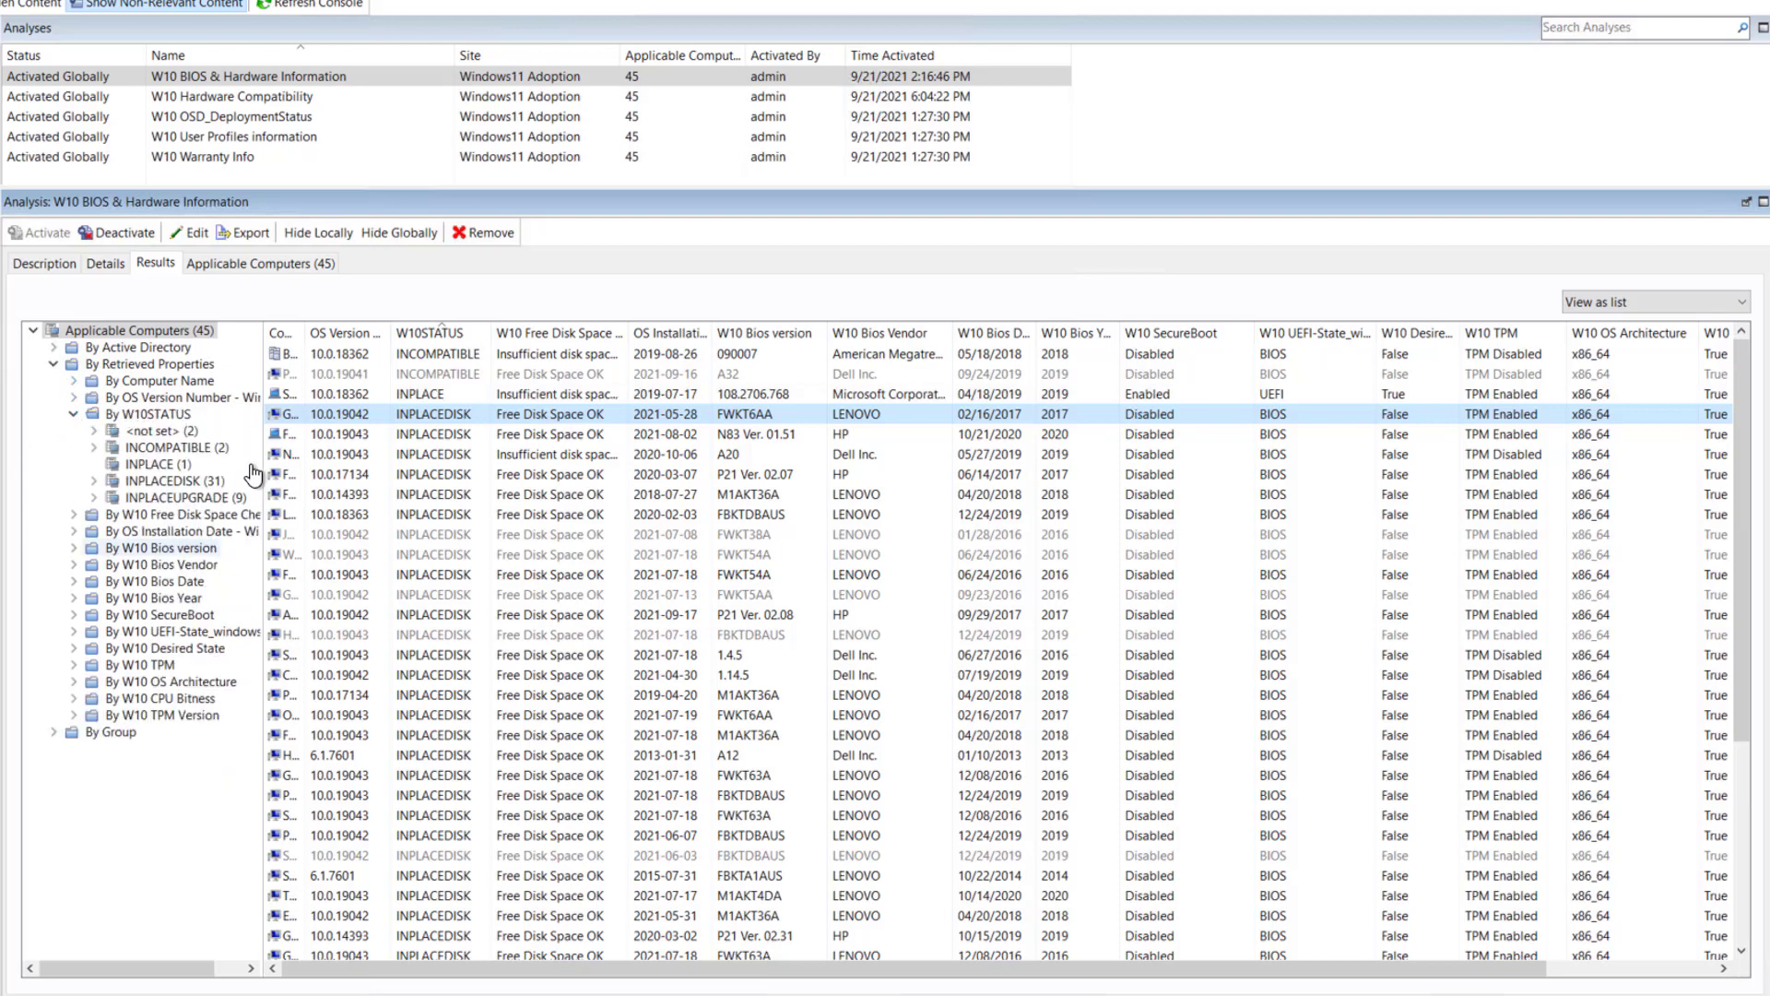
pyautogui.click(175, 448)
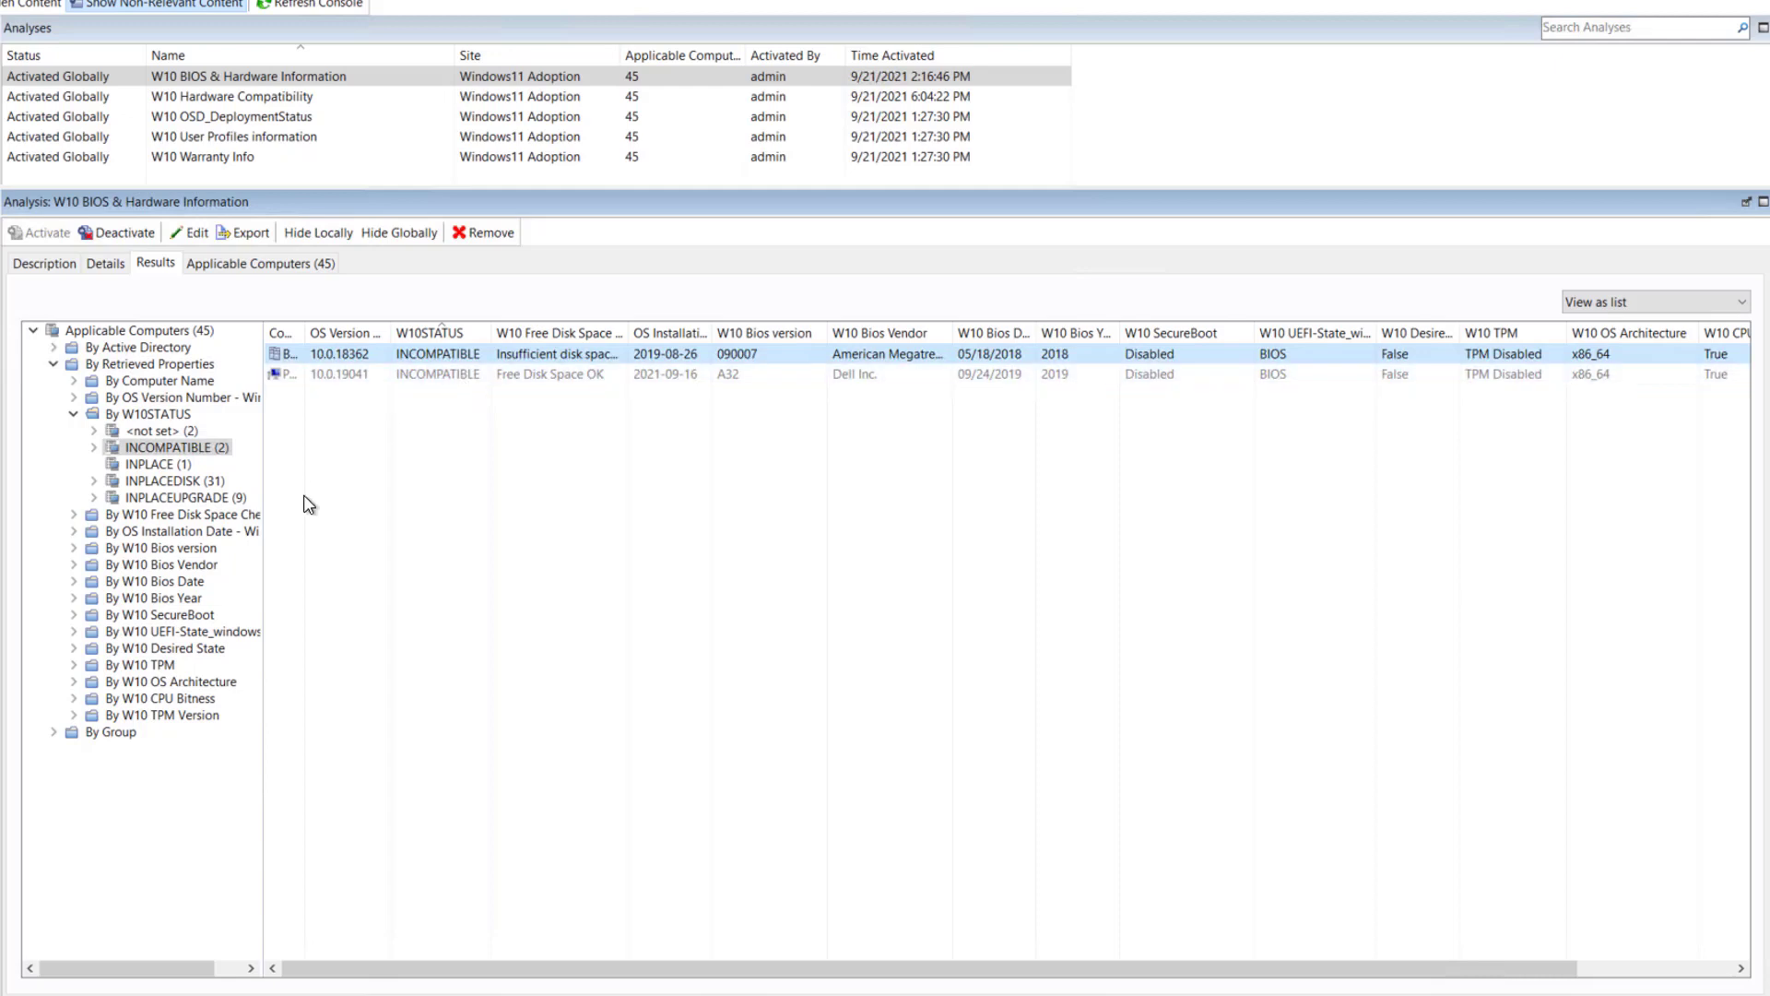
pyautogui.click(136, 467)
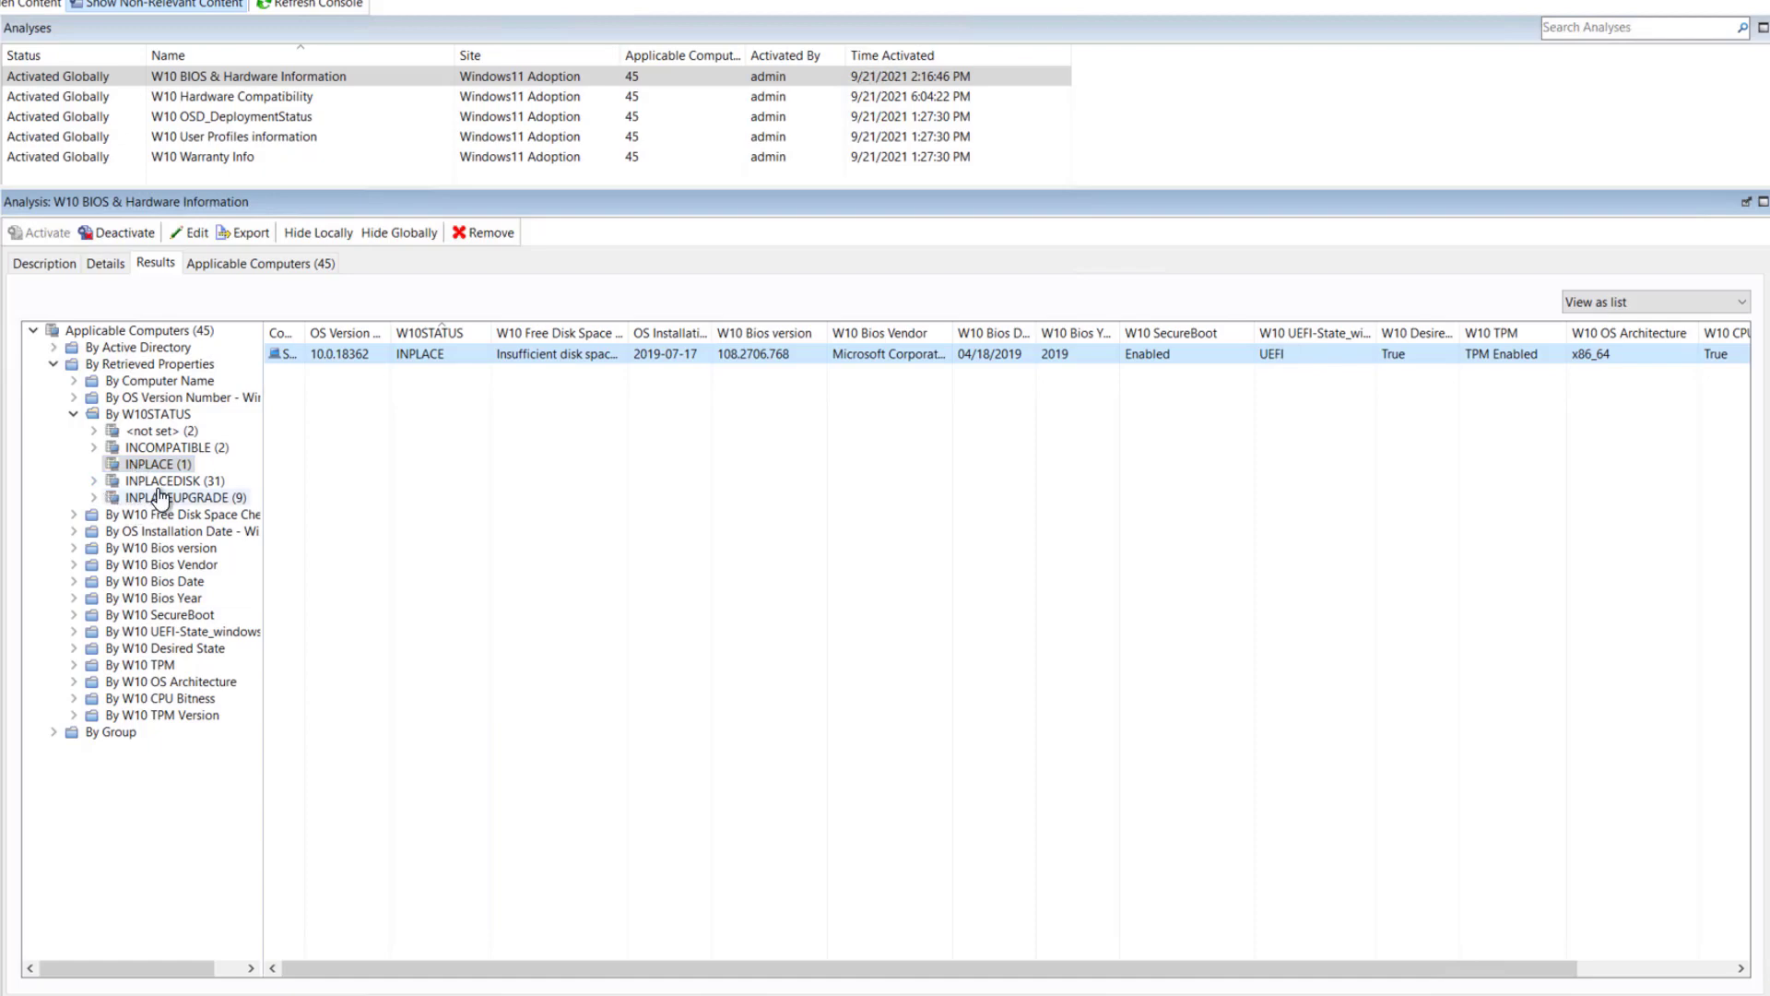
pyautogui.click(134, 480)
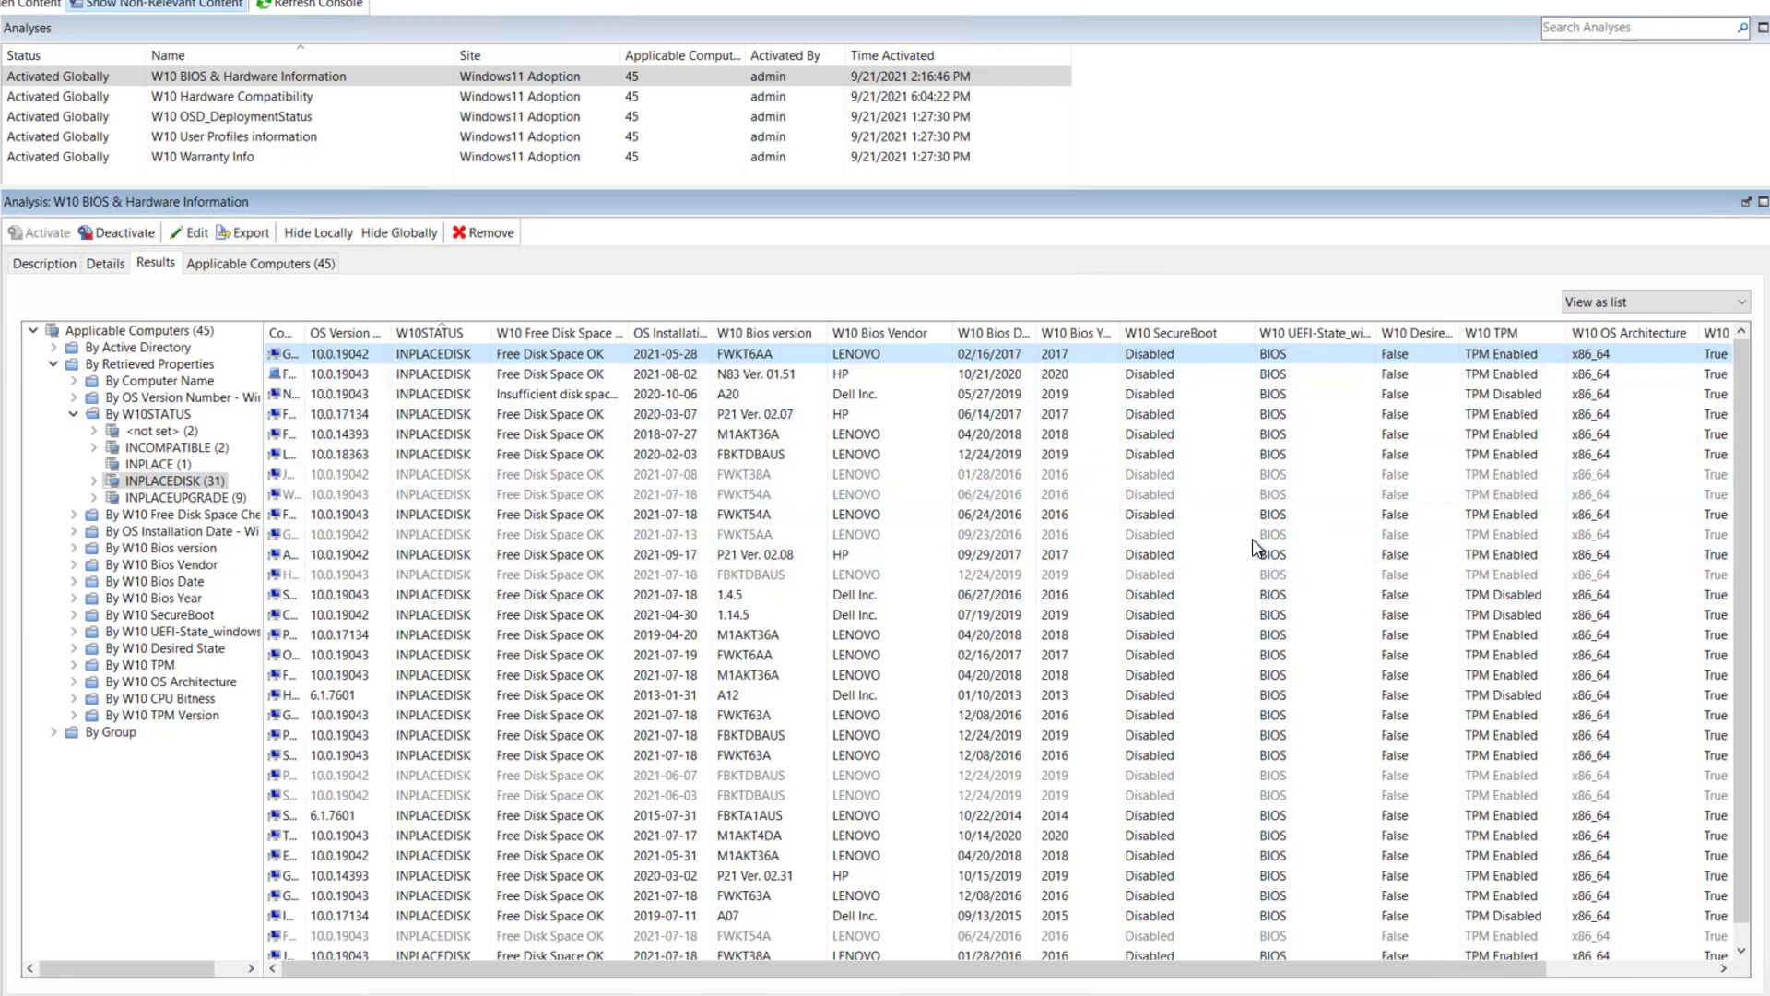
pyautogui.click(174, 500)
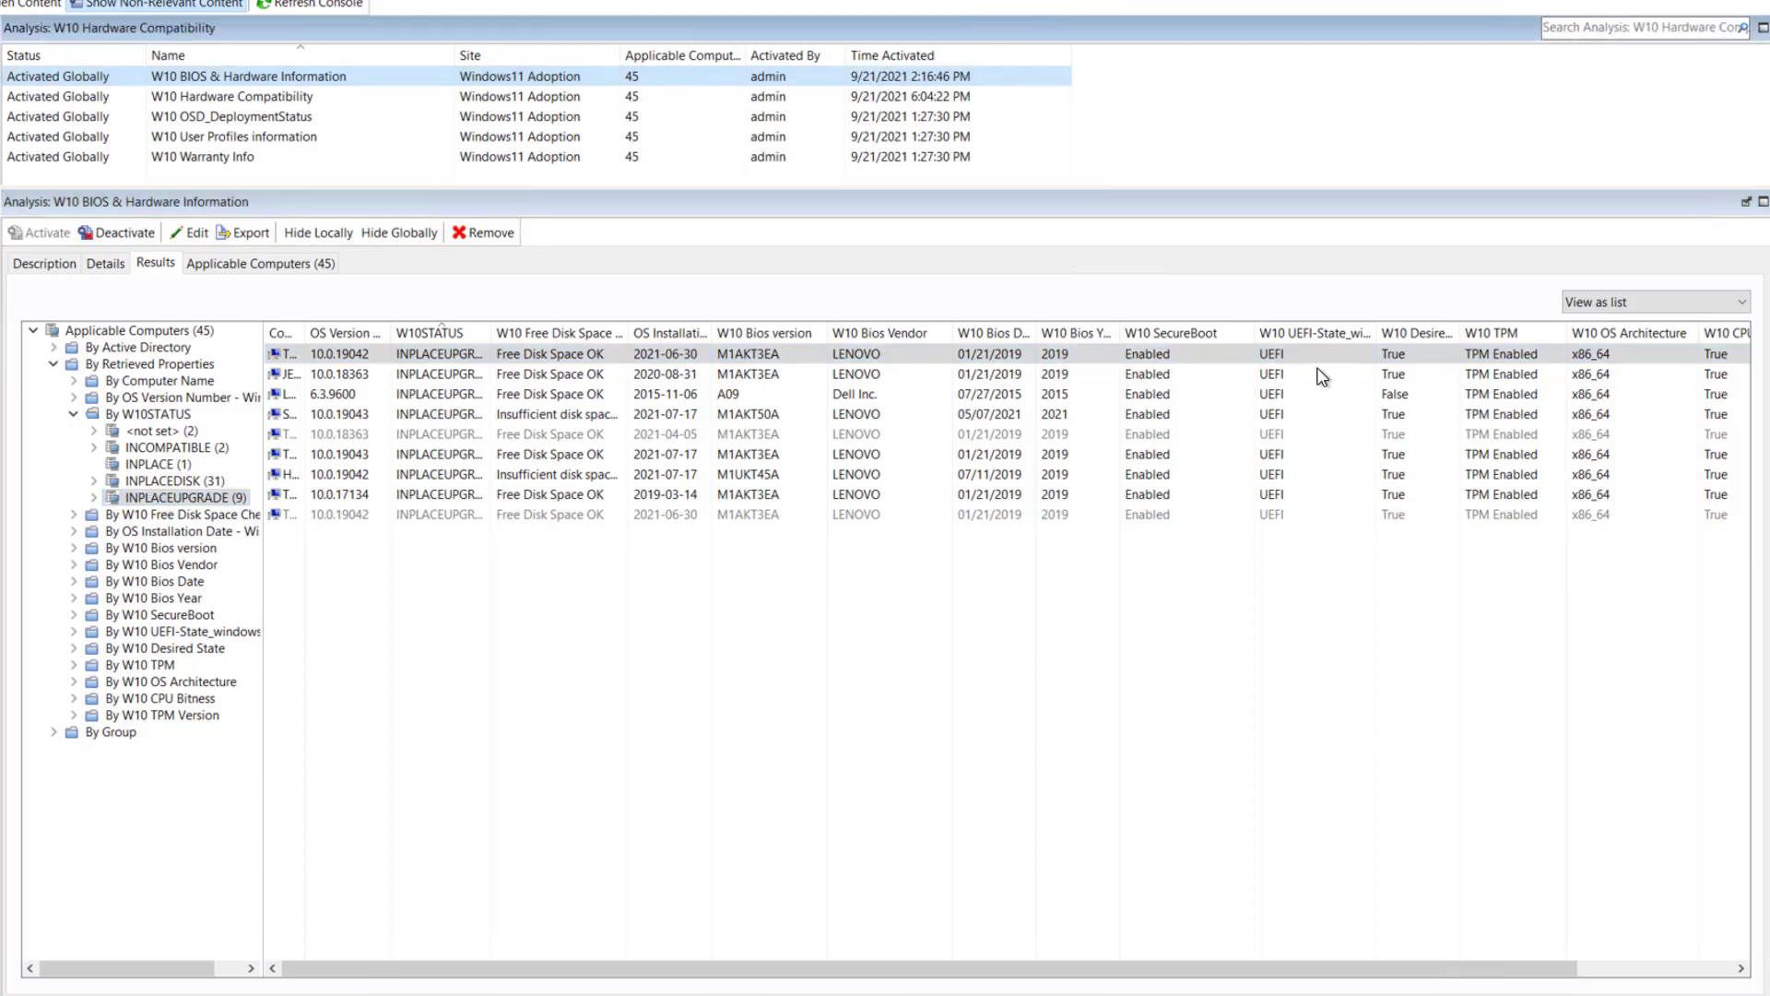
# Step: Show the W10 Hardware Compatibility results, sort them by W10 Free Disk Space Check in descending order, and resize the columns to show the full disk space messages
pyautogui.click(265, 99)
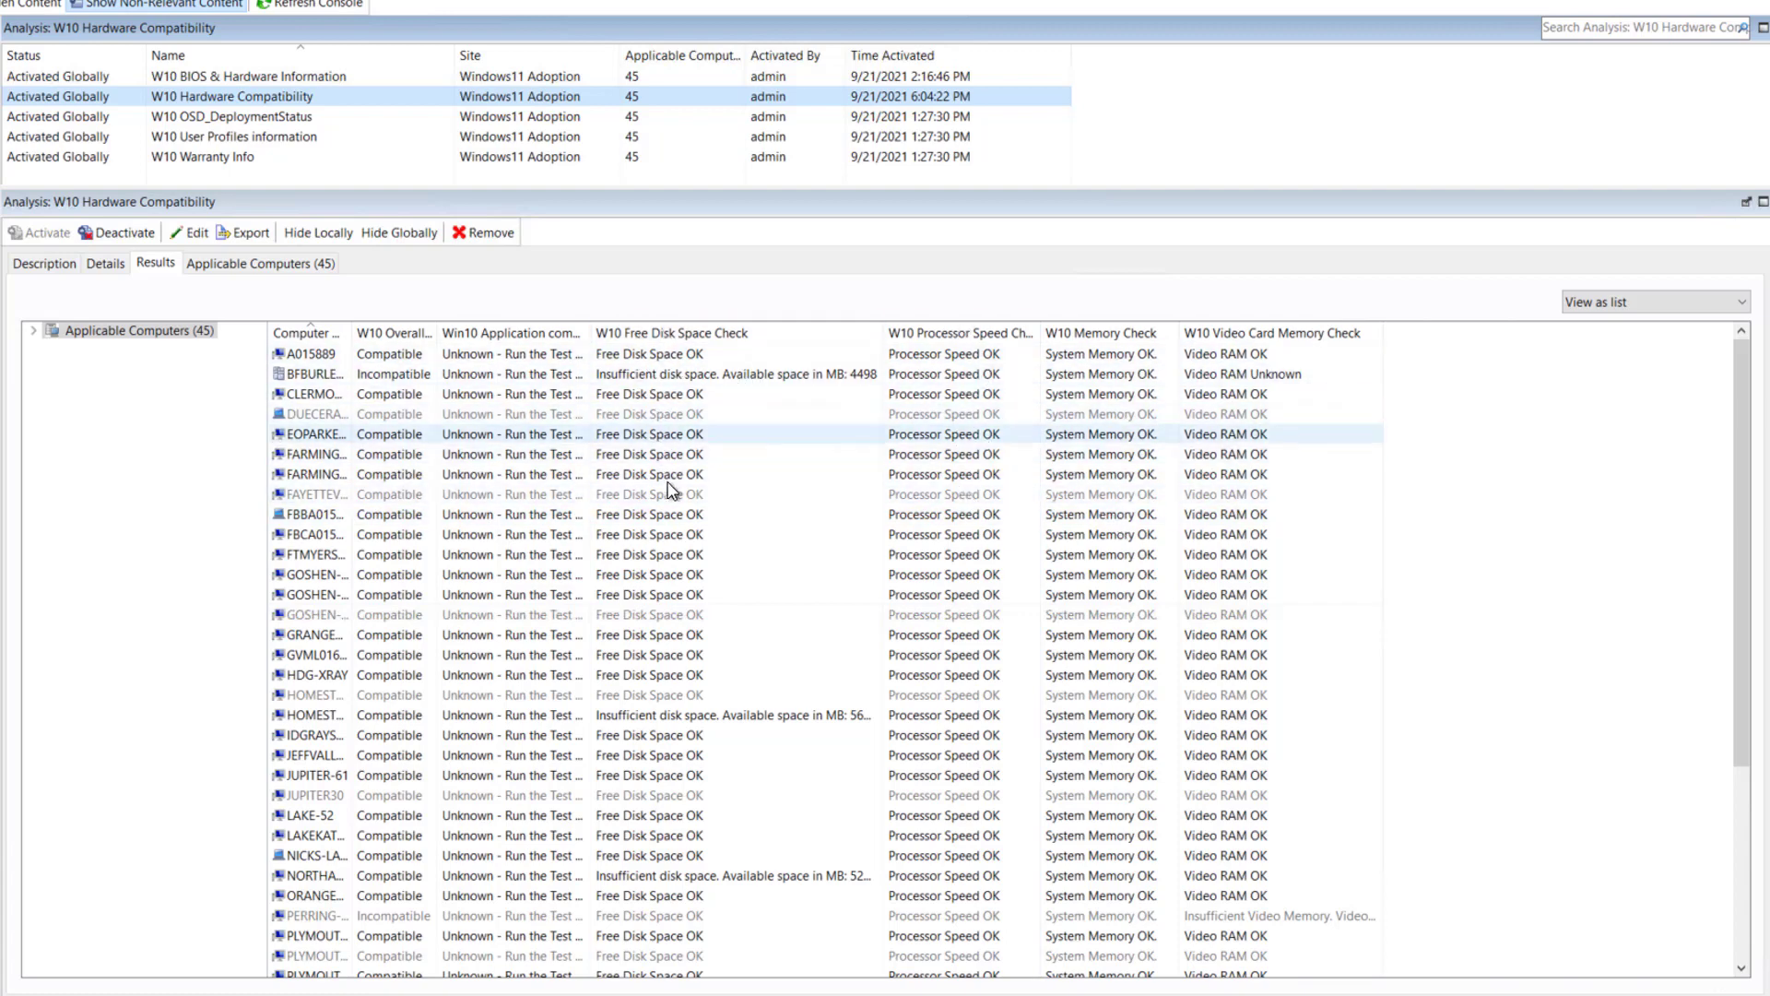
pyautogui.click(718, 337)
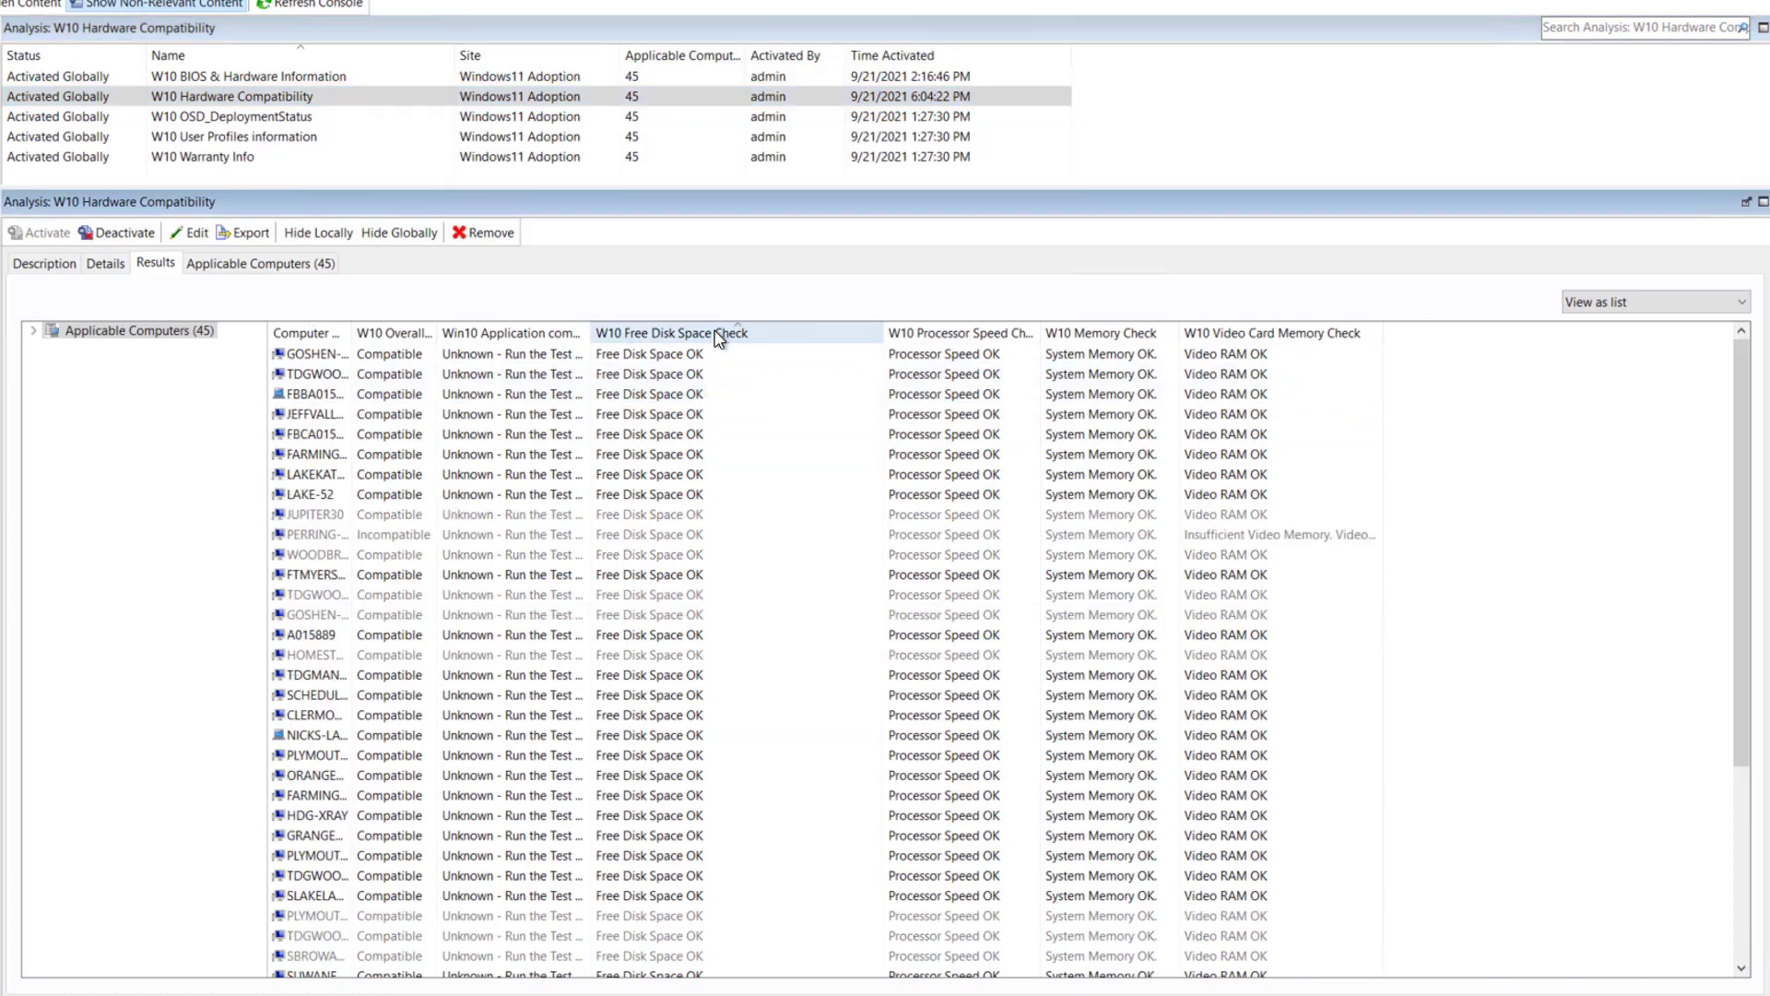
pyautogui.click(718, 337)
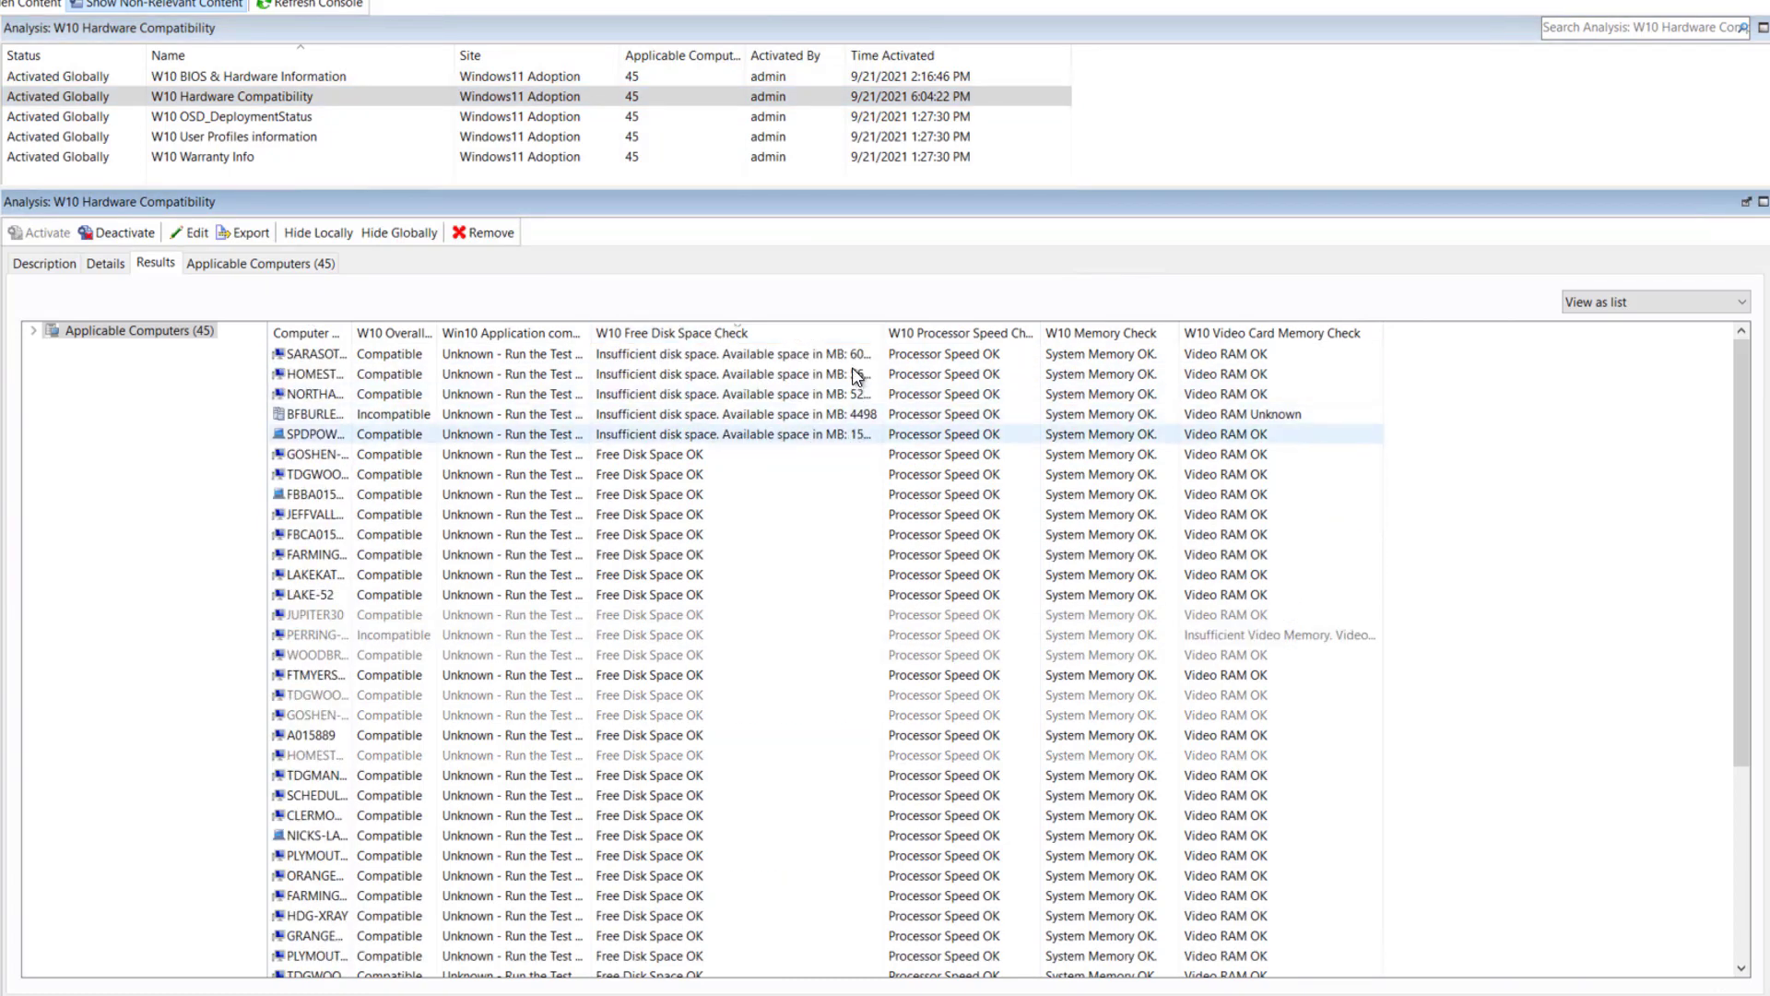
pyautogui.moveTo(882, 332); pyautogui.dragTo(954, 333)
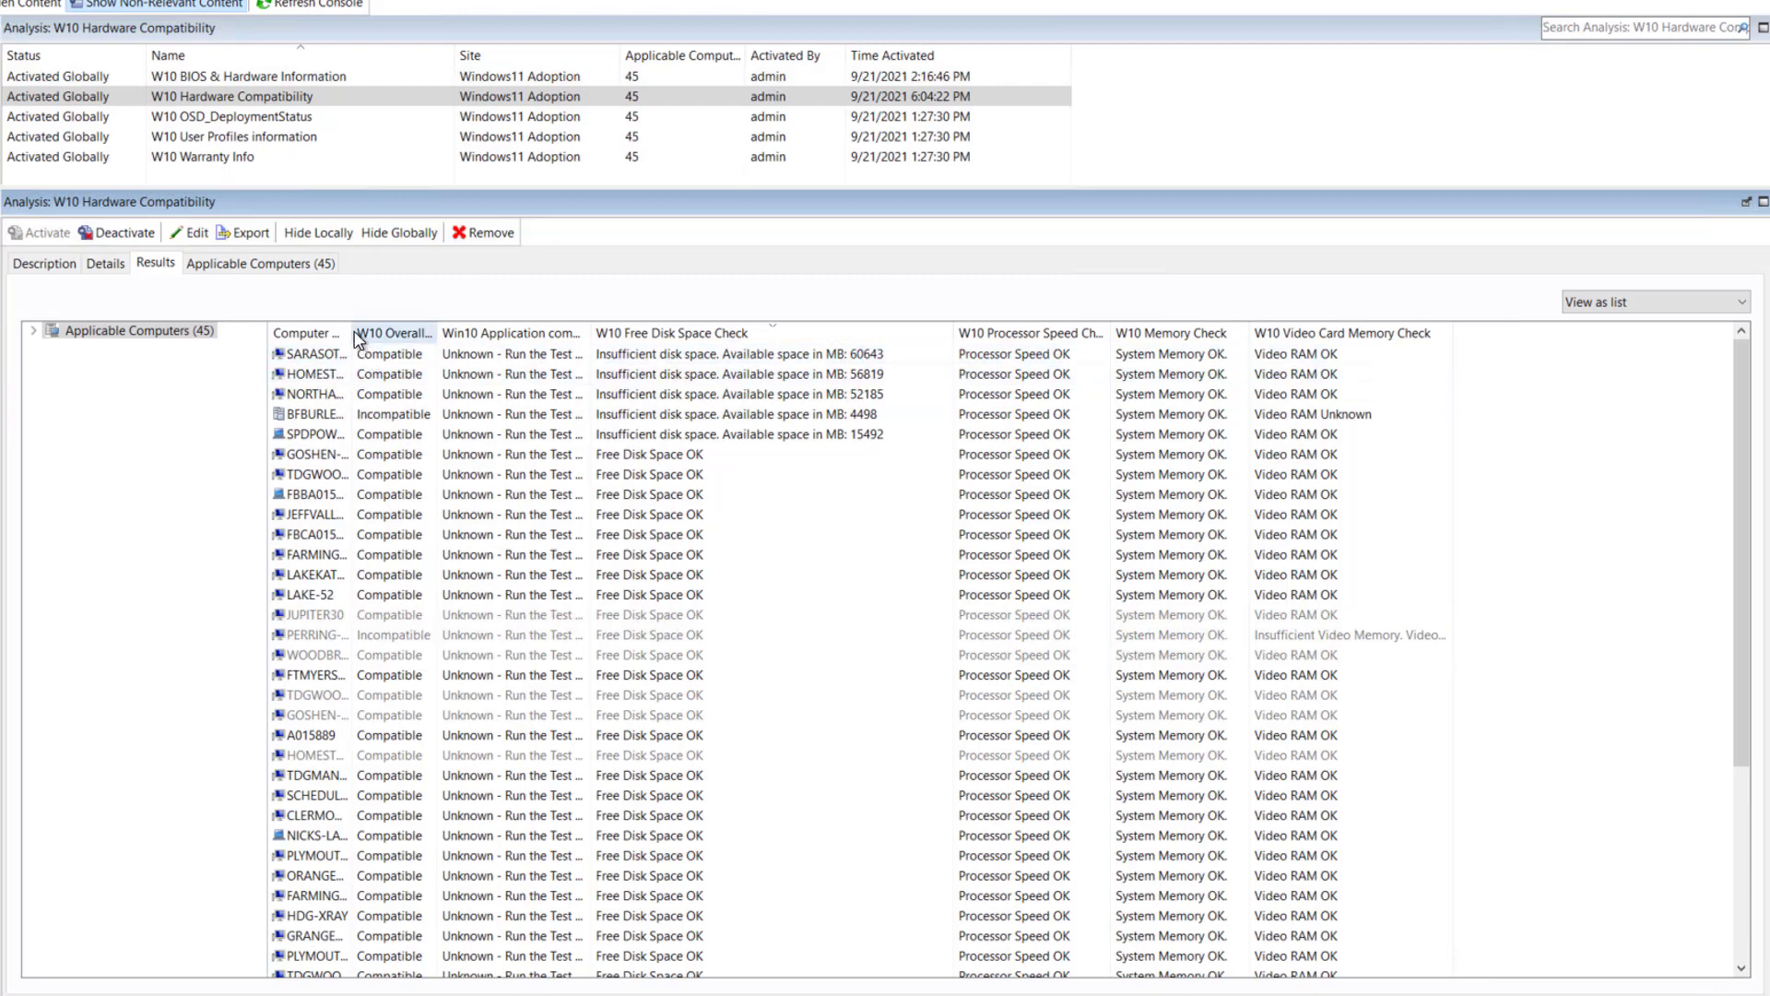
pyautogui.moveTo(347, 327); pyautogui.dragTo(322, 328)
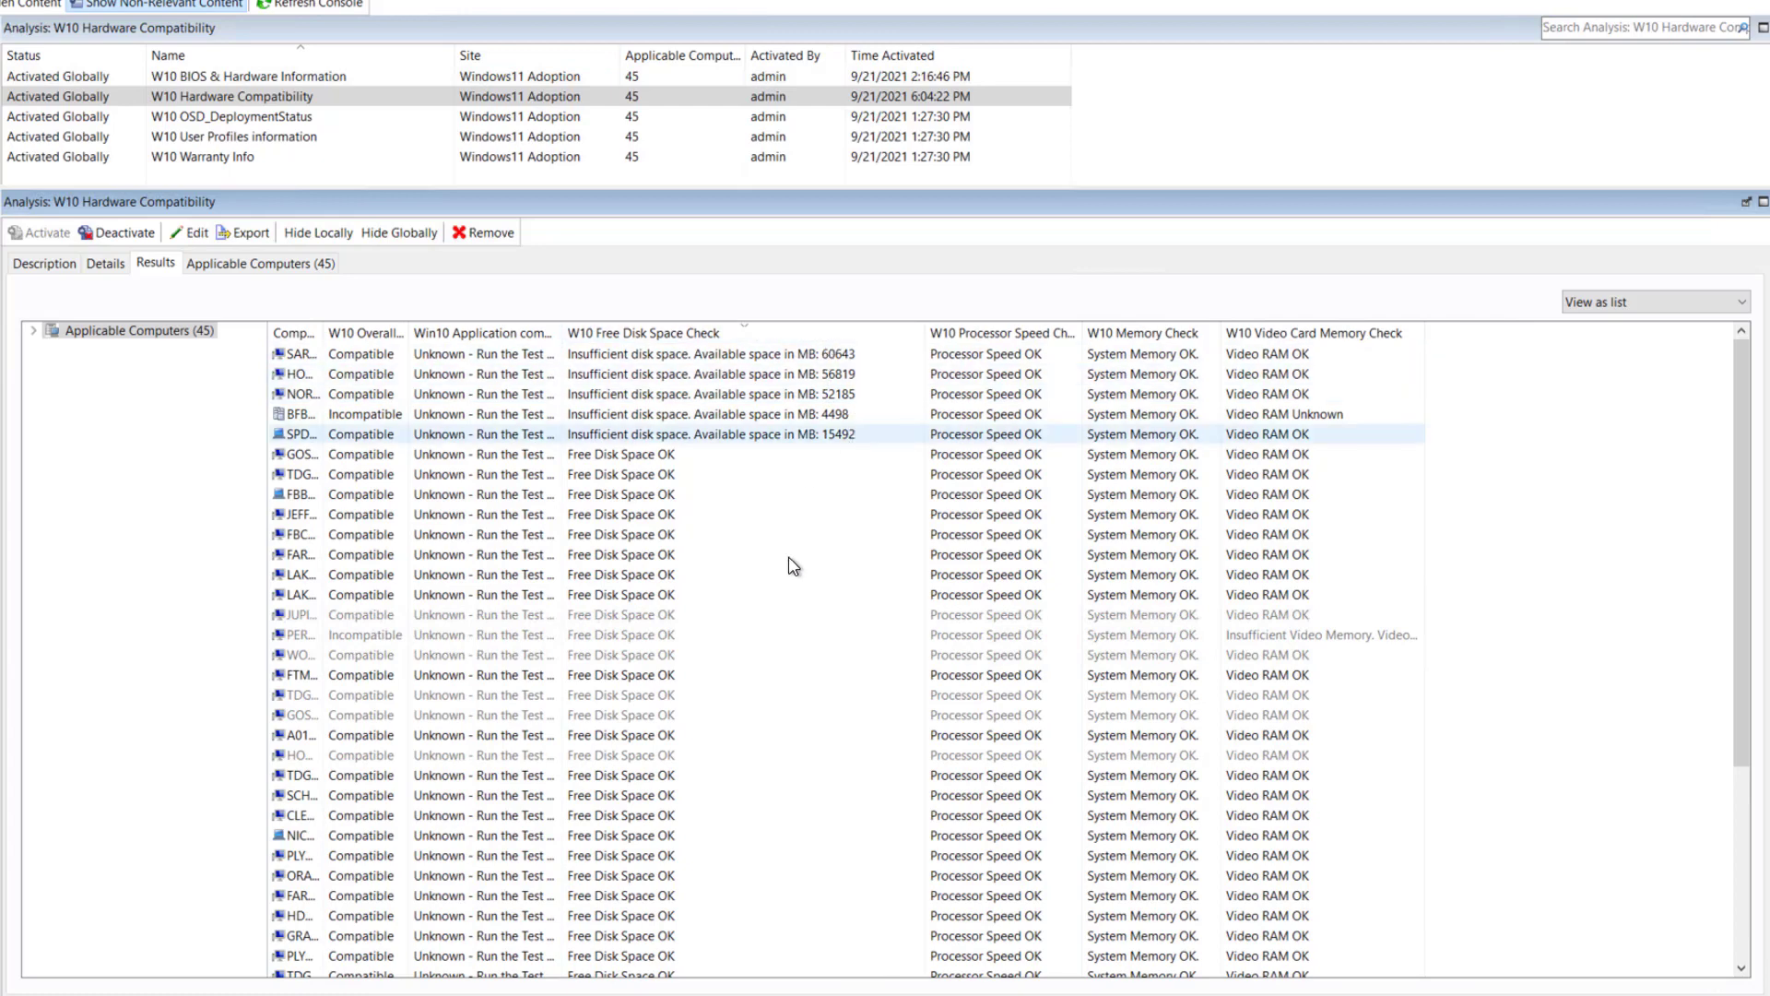
# Step: Look through the hardware compatibility results for all computers, and view the W10 OSD_DeploymentStatus results
pyautogui.scroll(-5, 793, 566)
pyautogui.scroll(5, 788, 562)
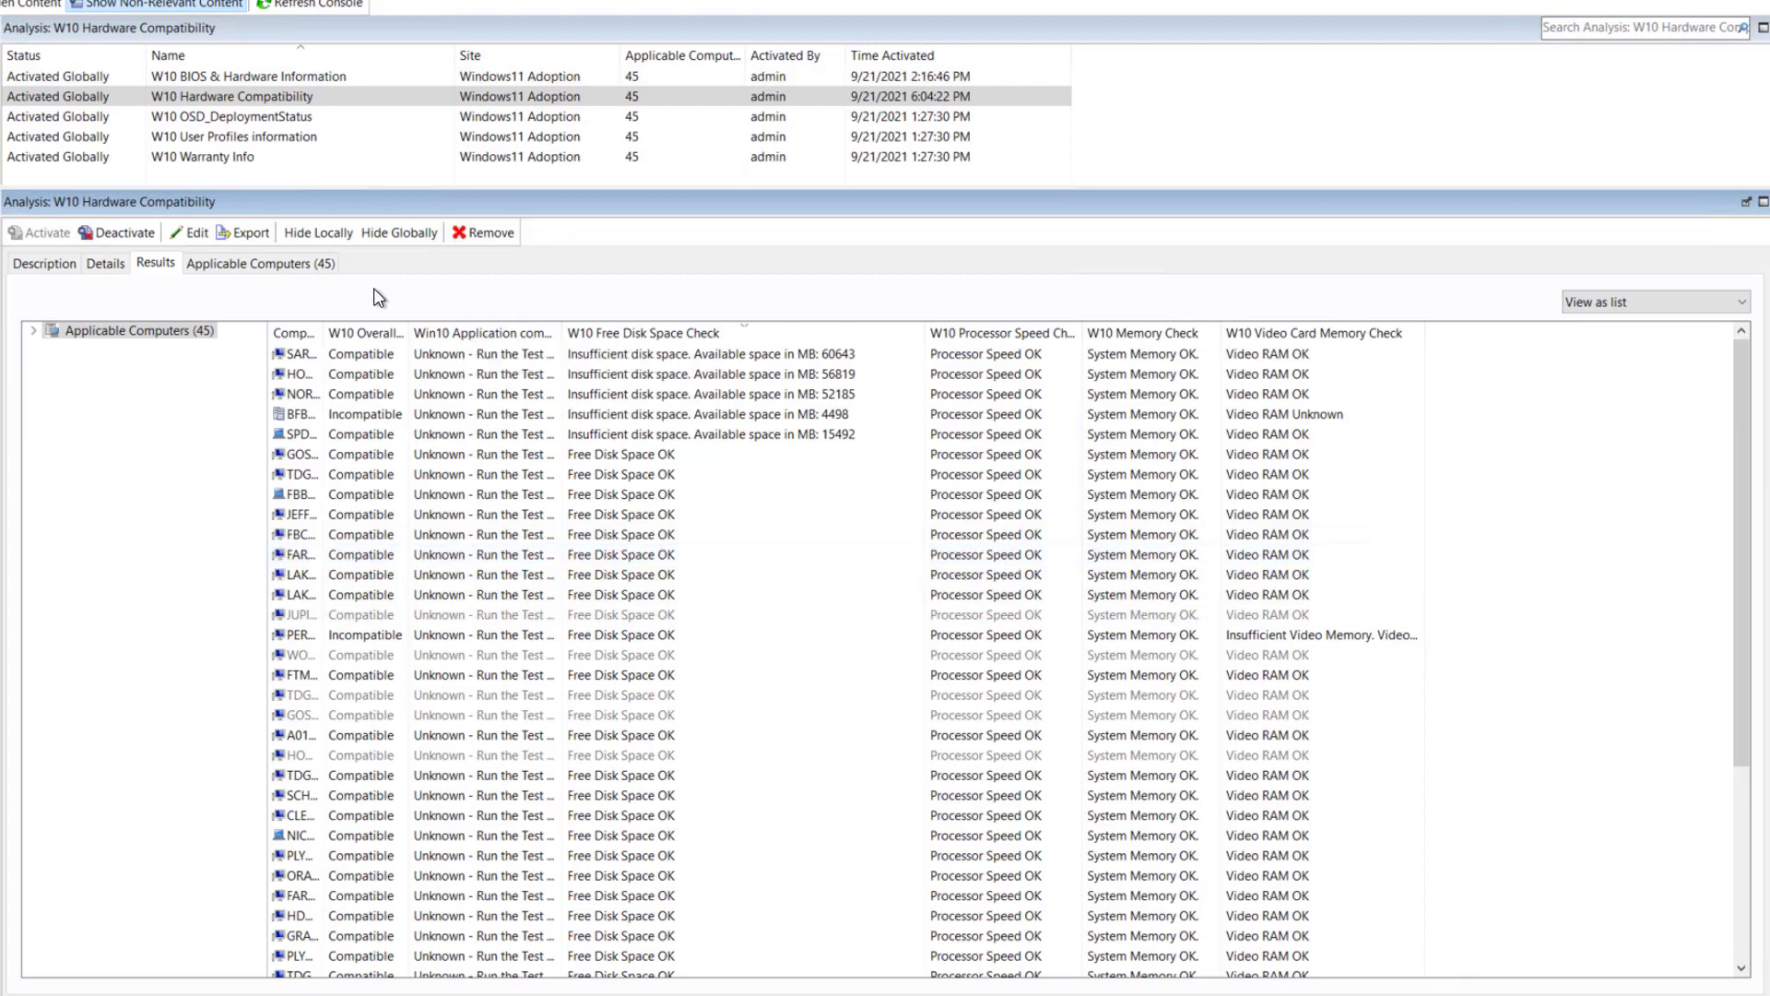
pyautogui.click(228, 122)
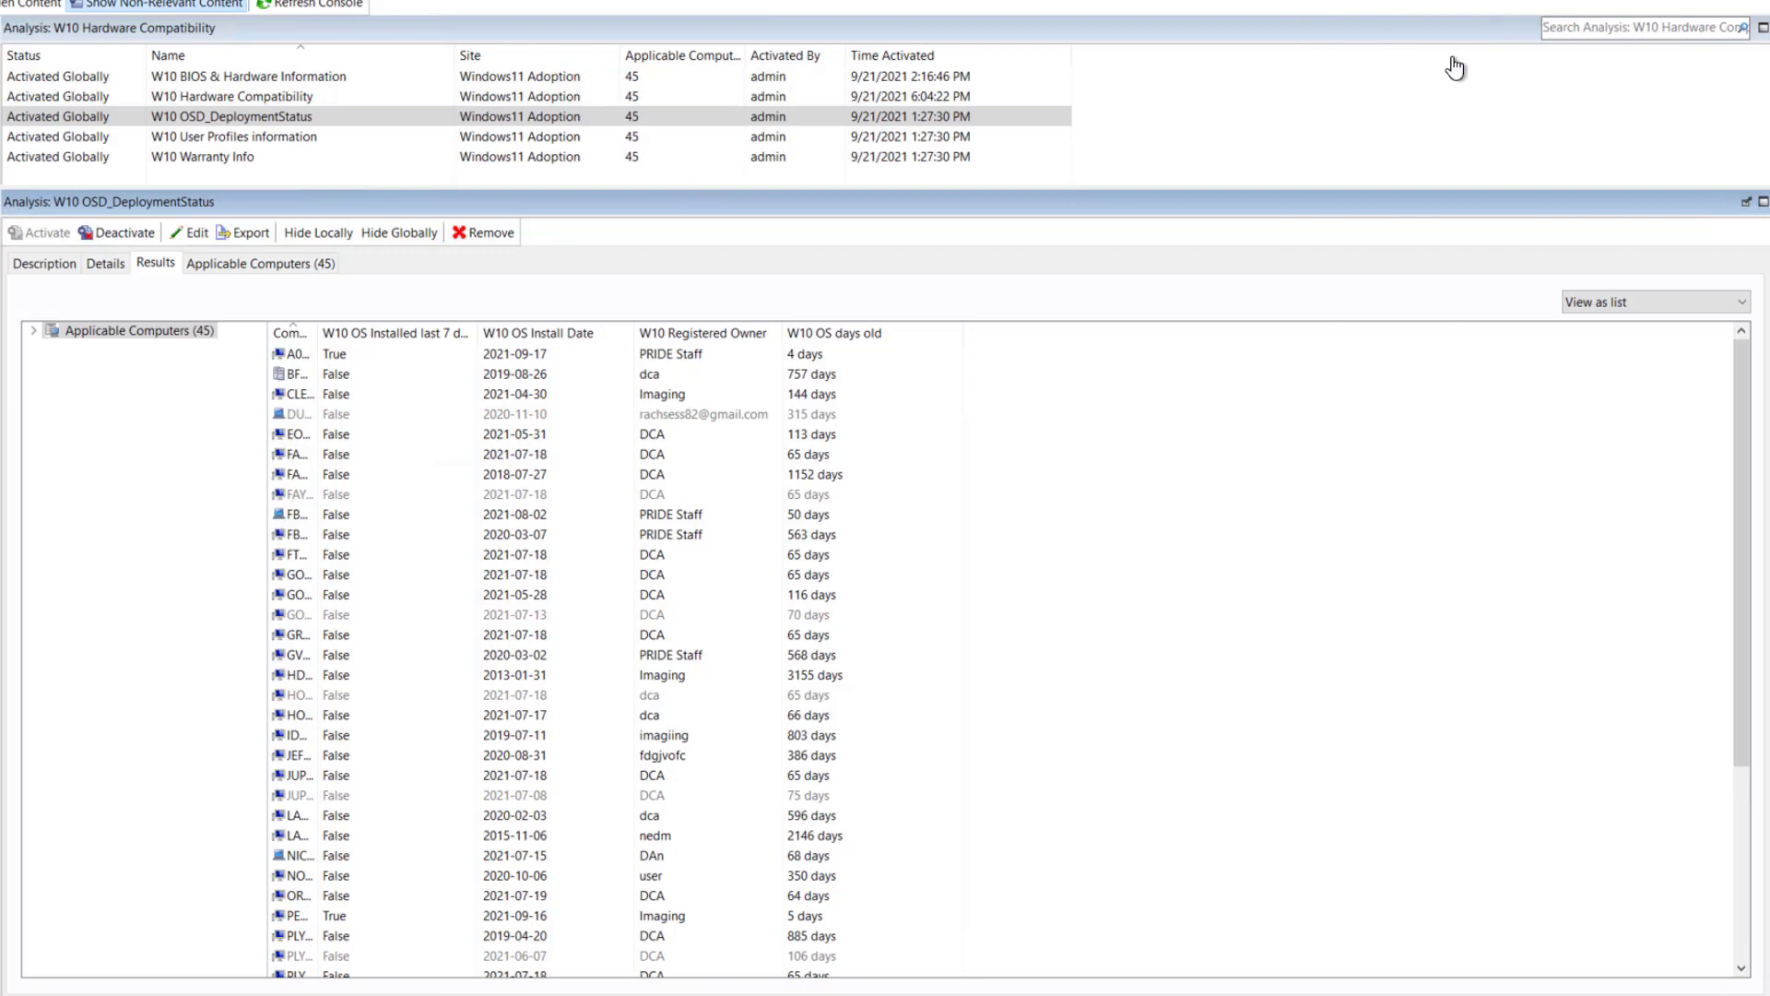
# Step: Search the fixlets and tasks for "windows 10" and enlarge the results list
pyautogui.click(1575, 28)
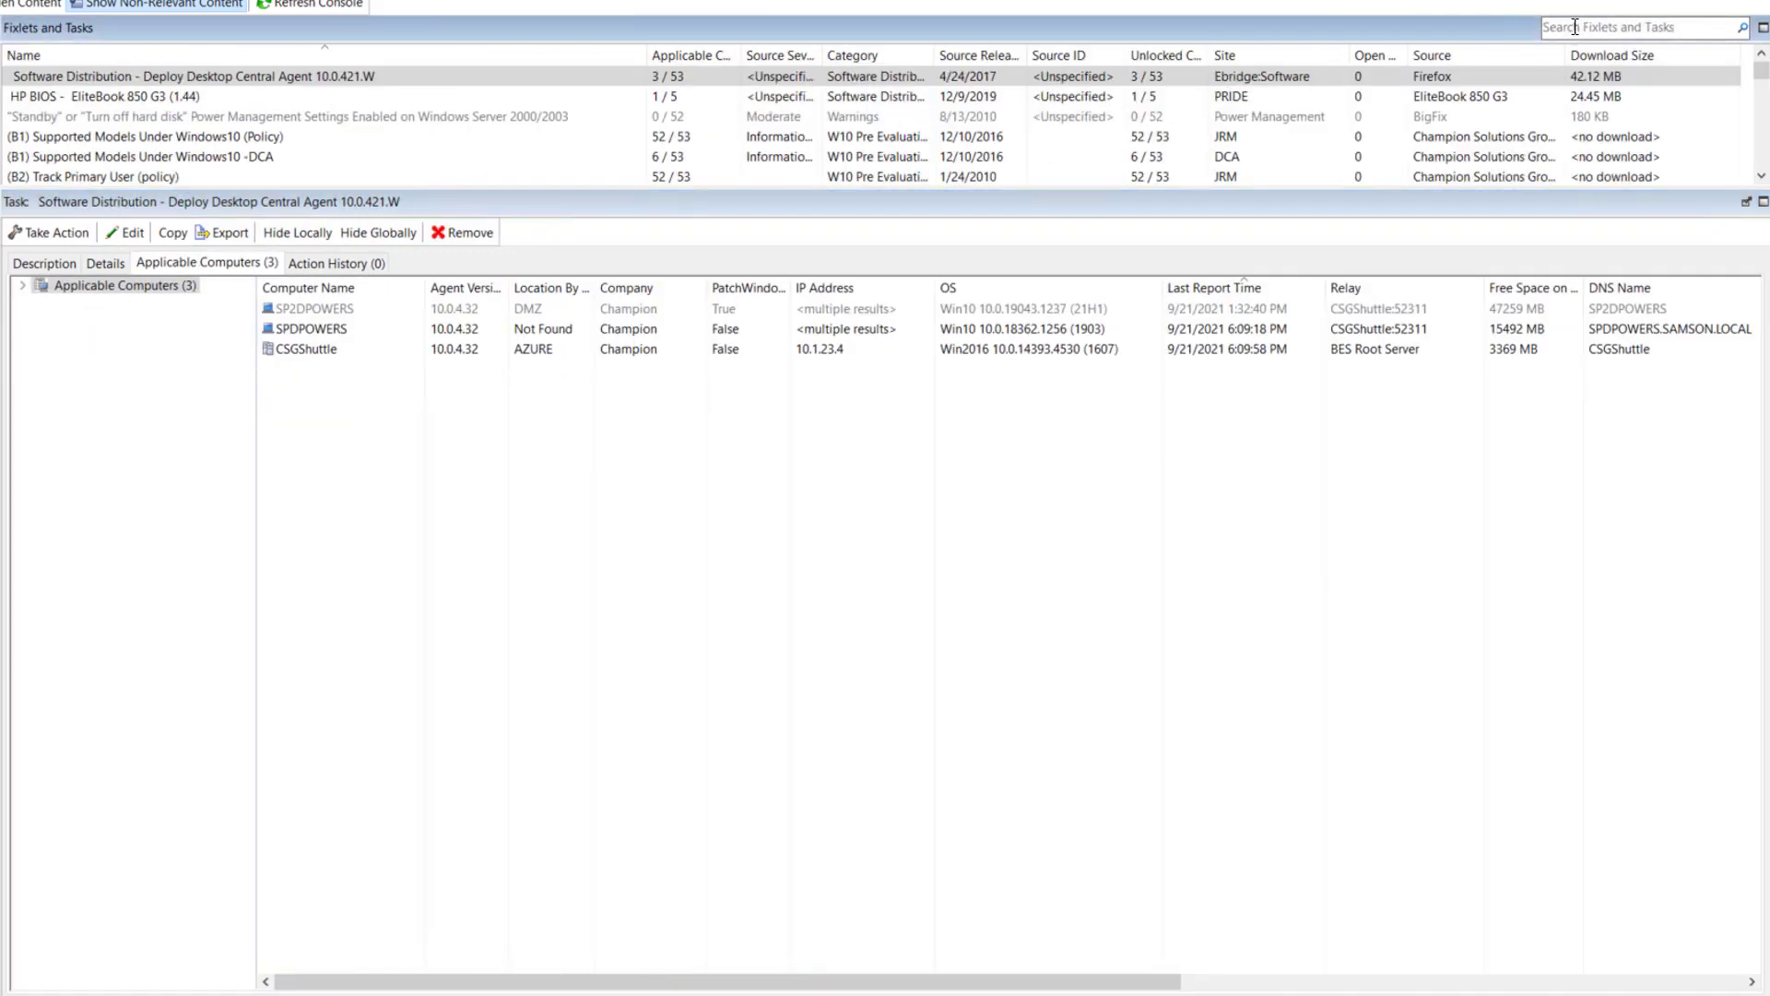
pyautogui.click(1573, 25)
pyautogui.write('windows 10')
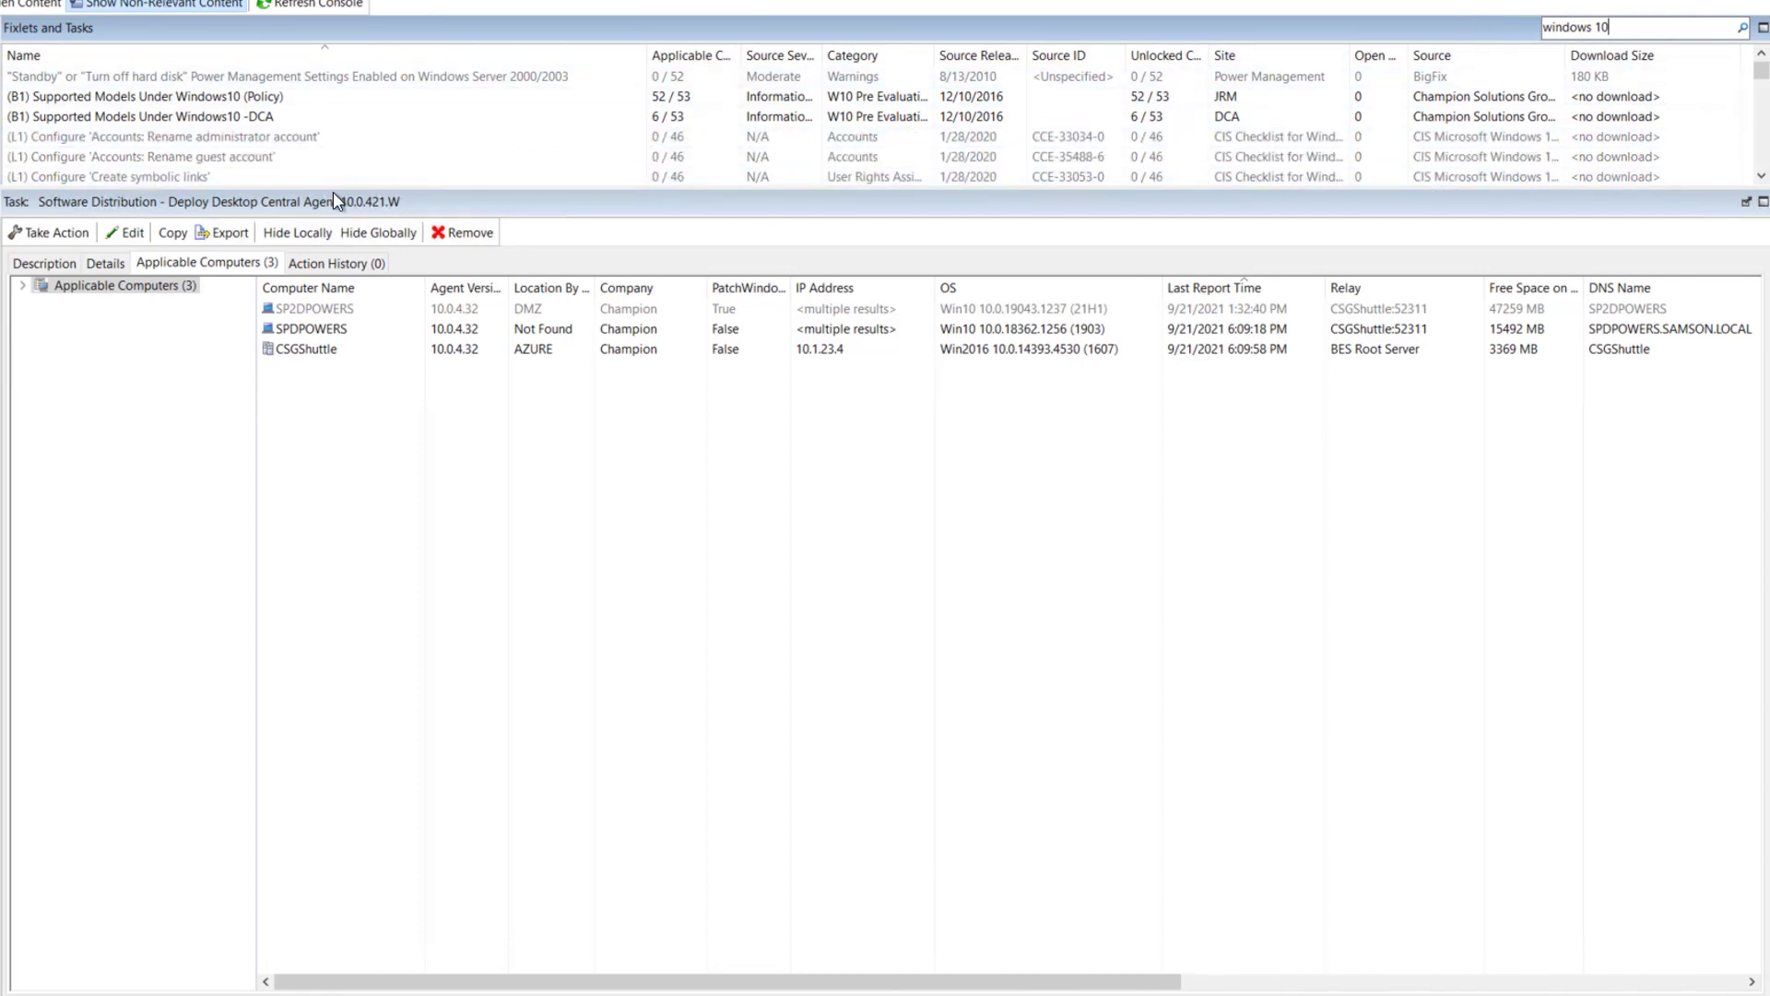
pyautogui.moveTo(332, 188); pyautogui.dragTo(360, 420)
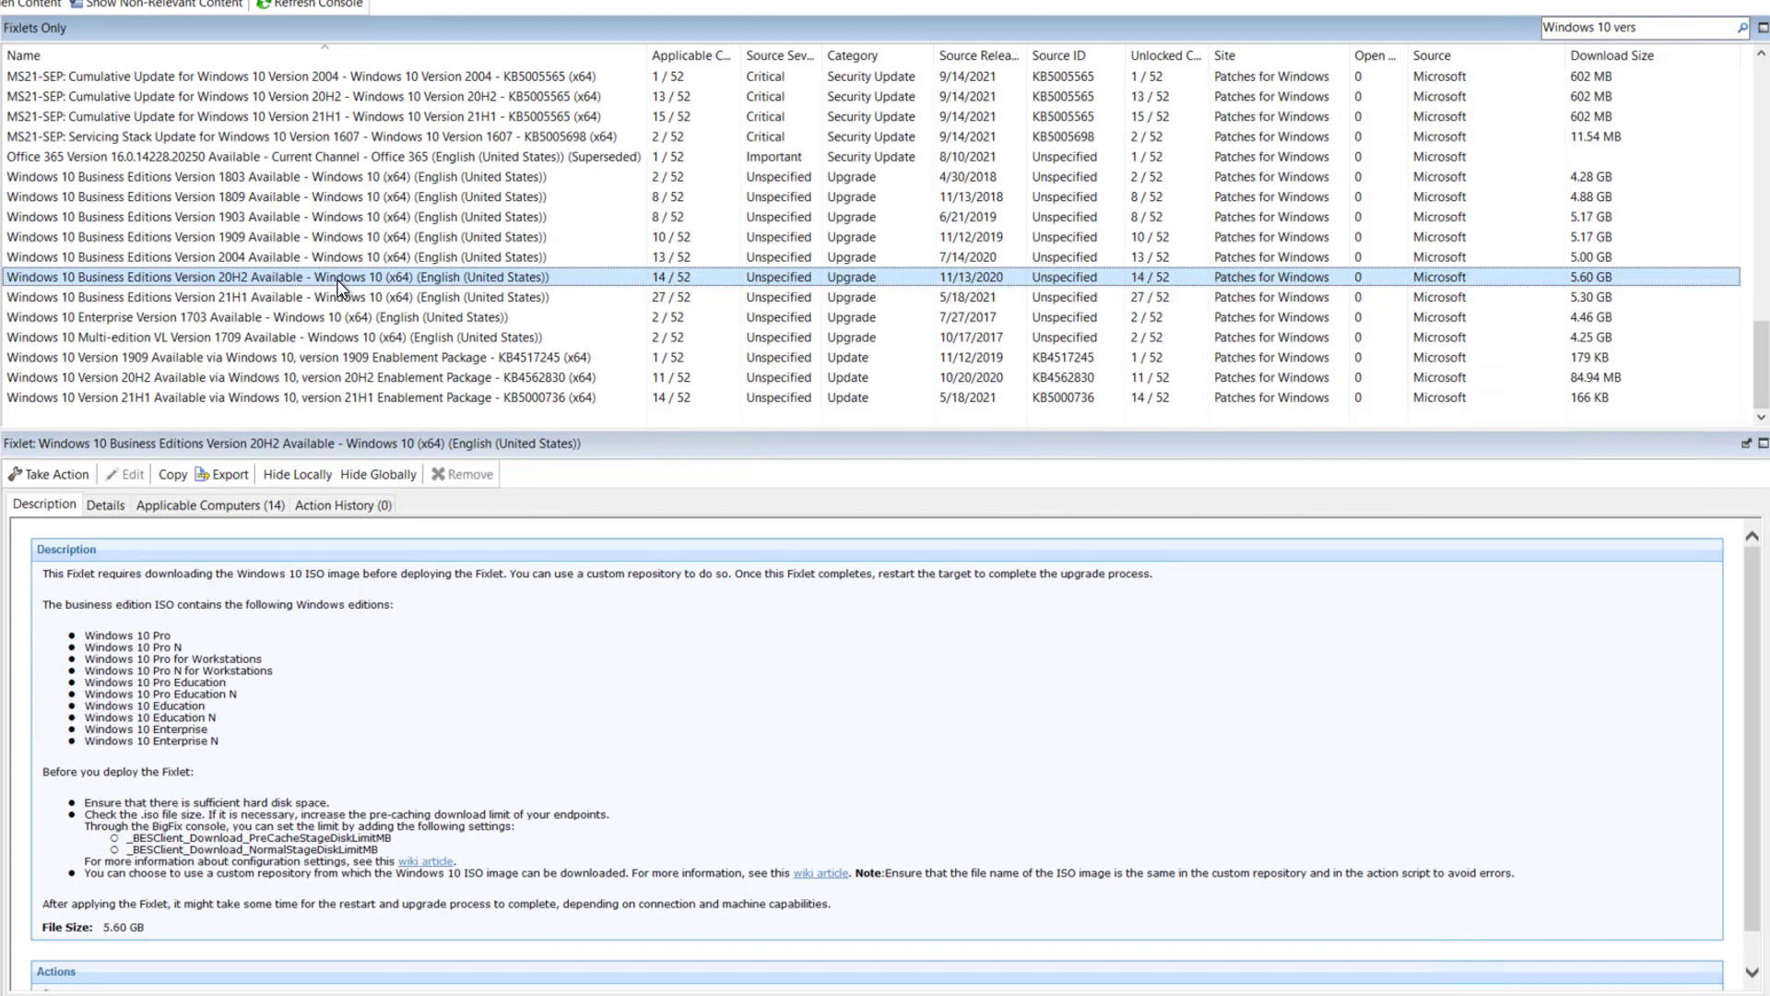
# Step: Review the applicable computers and the description of the Windows 10 Business Editions Version 20H2 fixlet
pyautogui.click(216, 507)
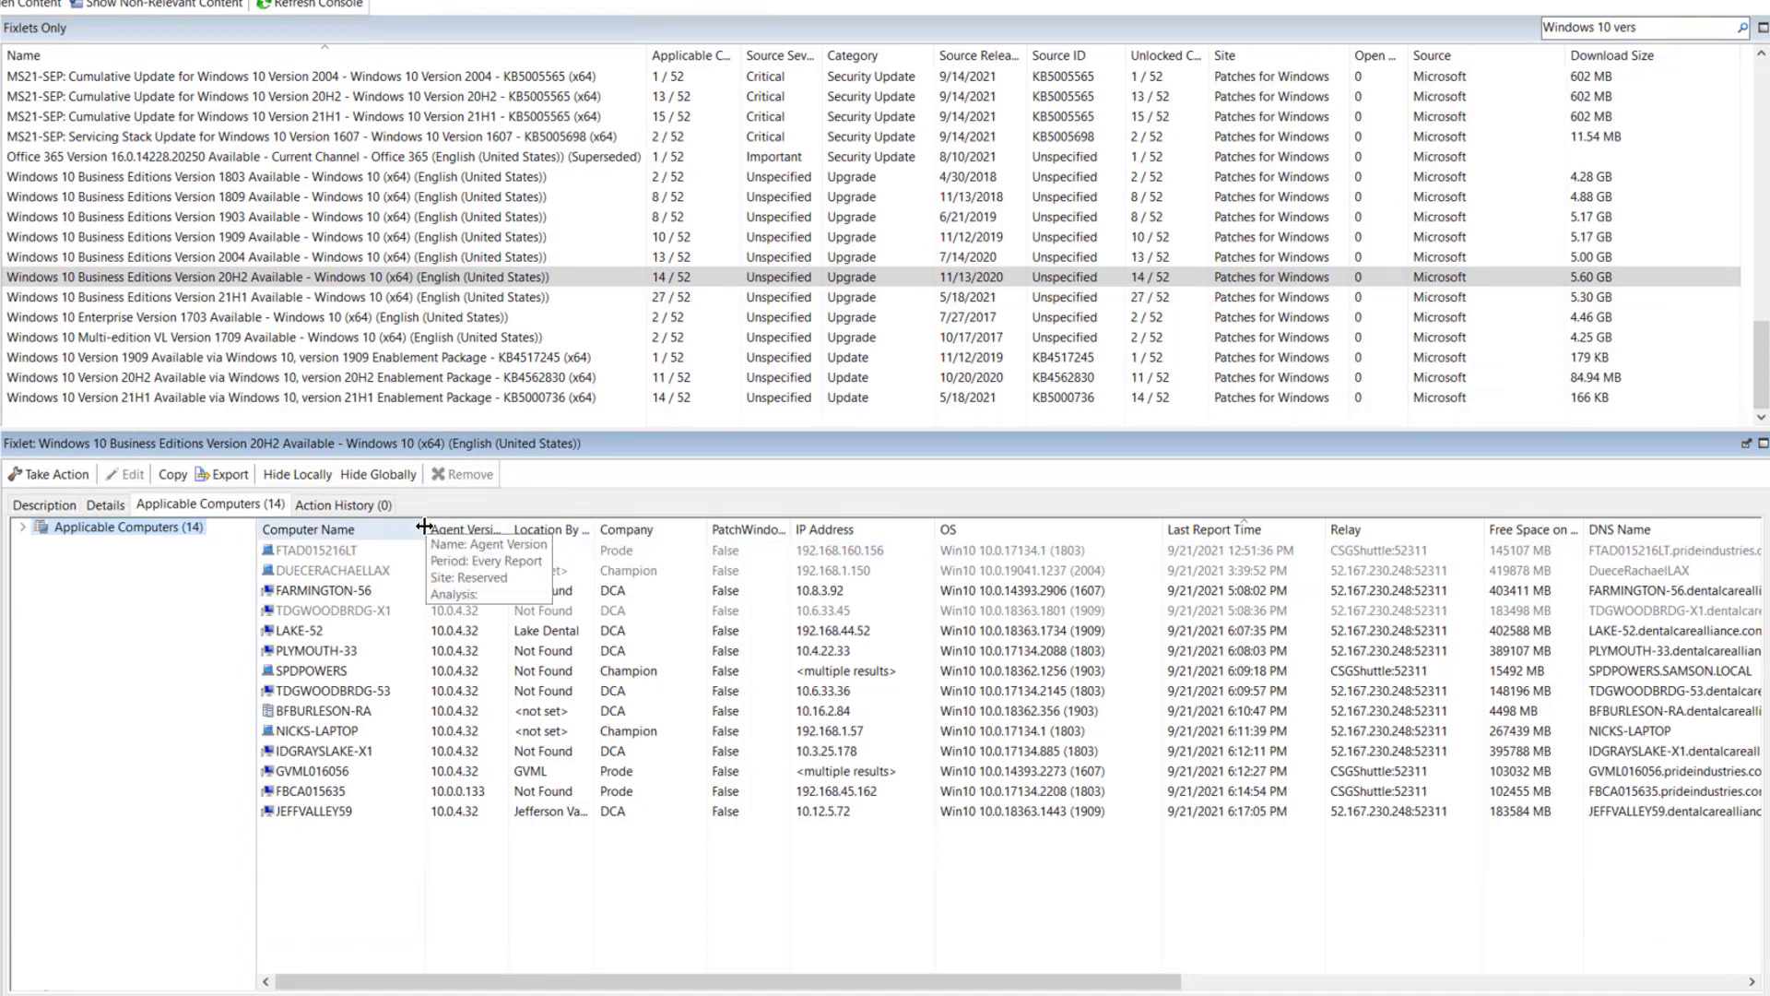
pyautogui.moveTo(424, 526); pyautogui.dragTo(299, 537)
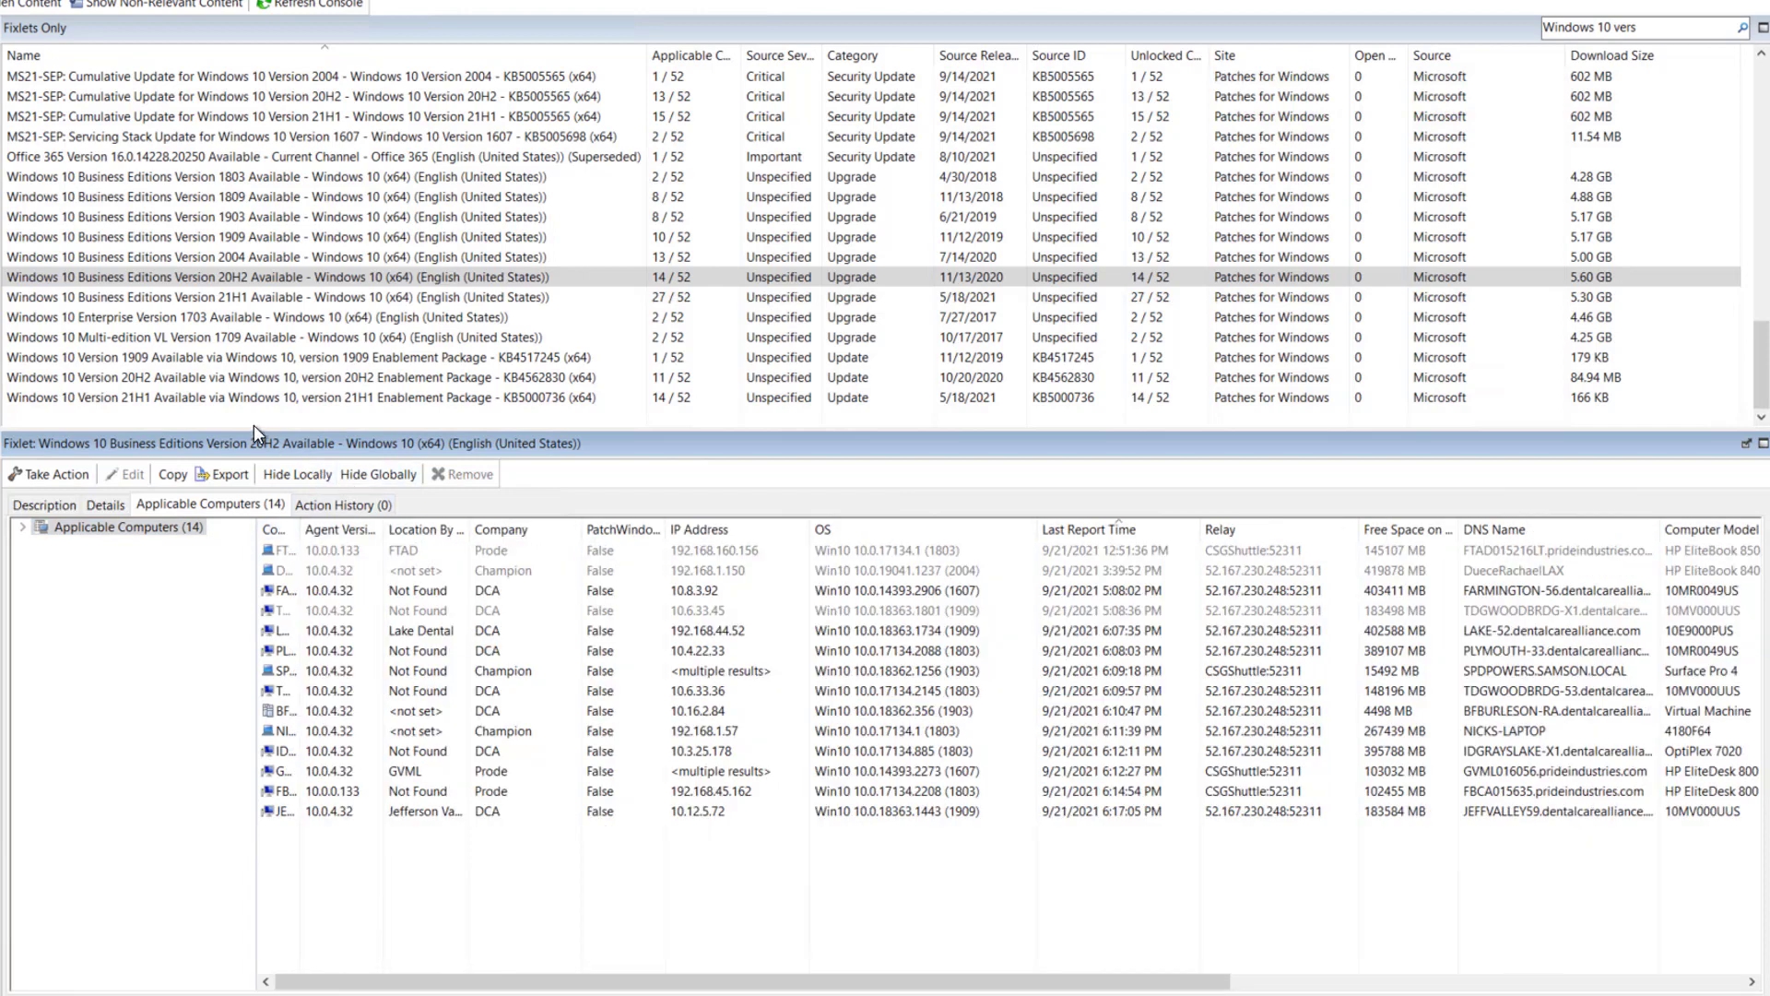
pyautogui.click(42, 505)
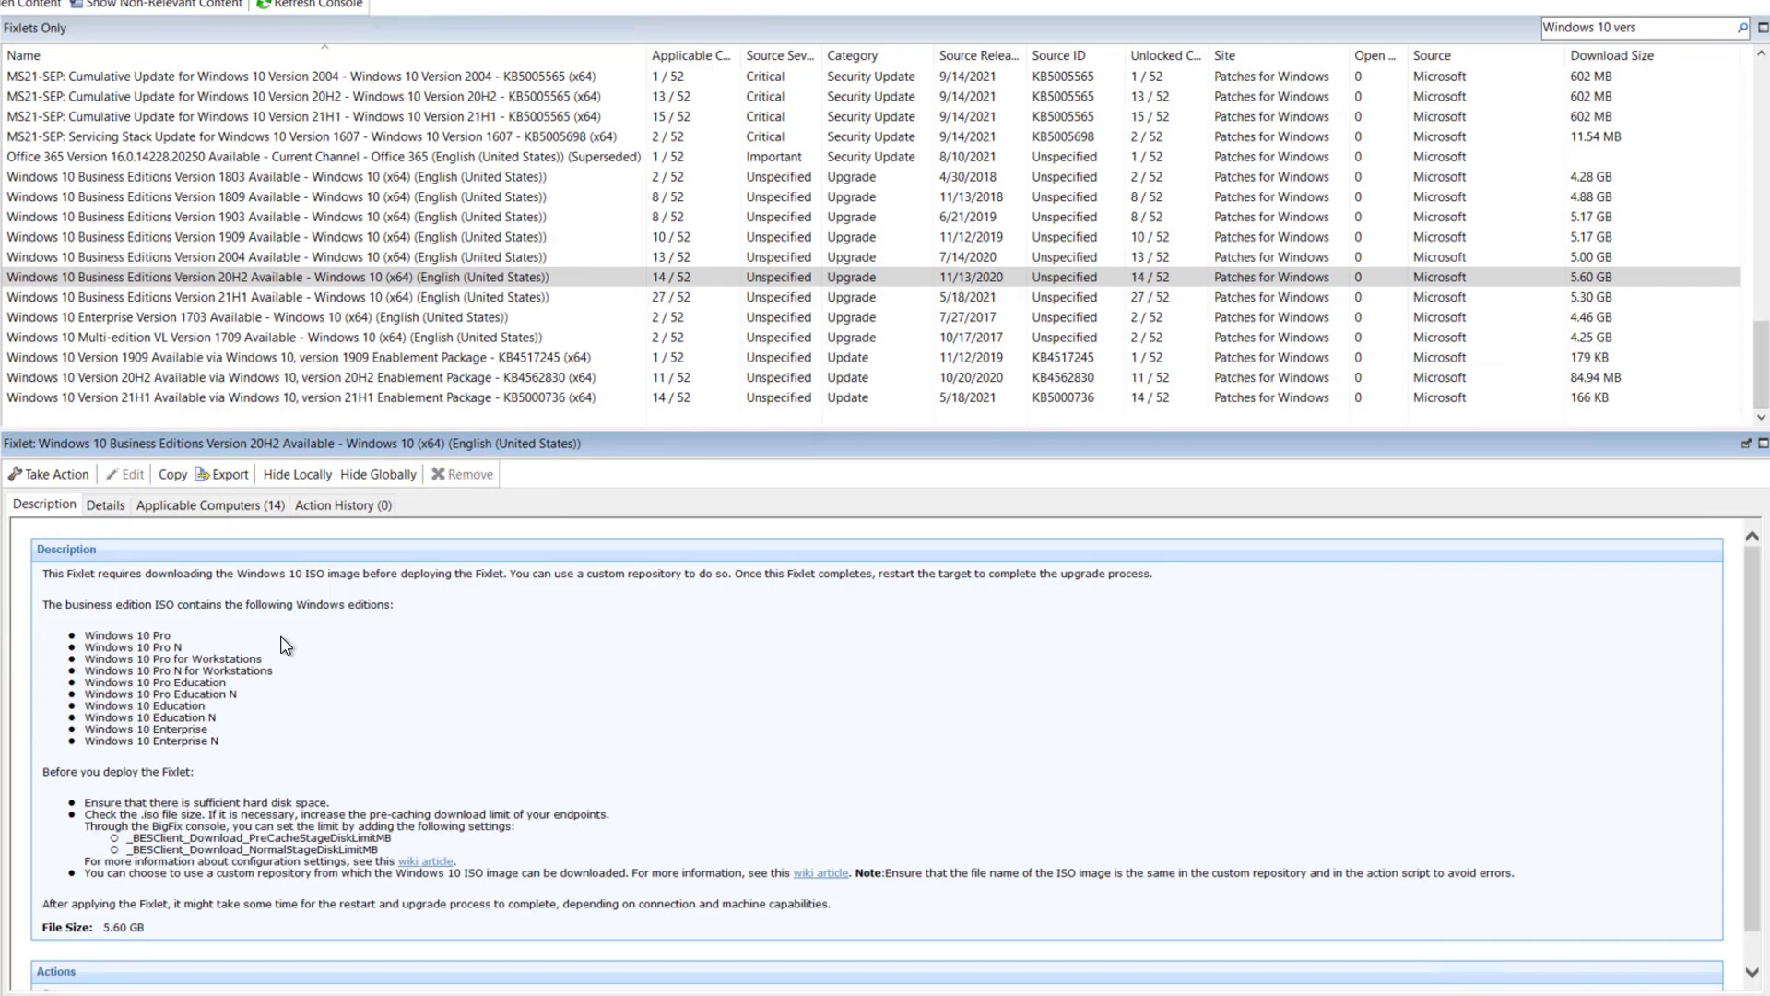
pyautogui.click(265, 269)
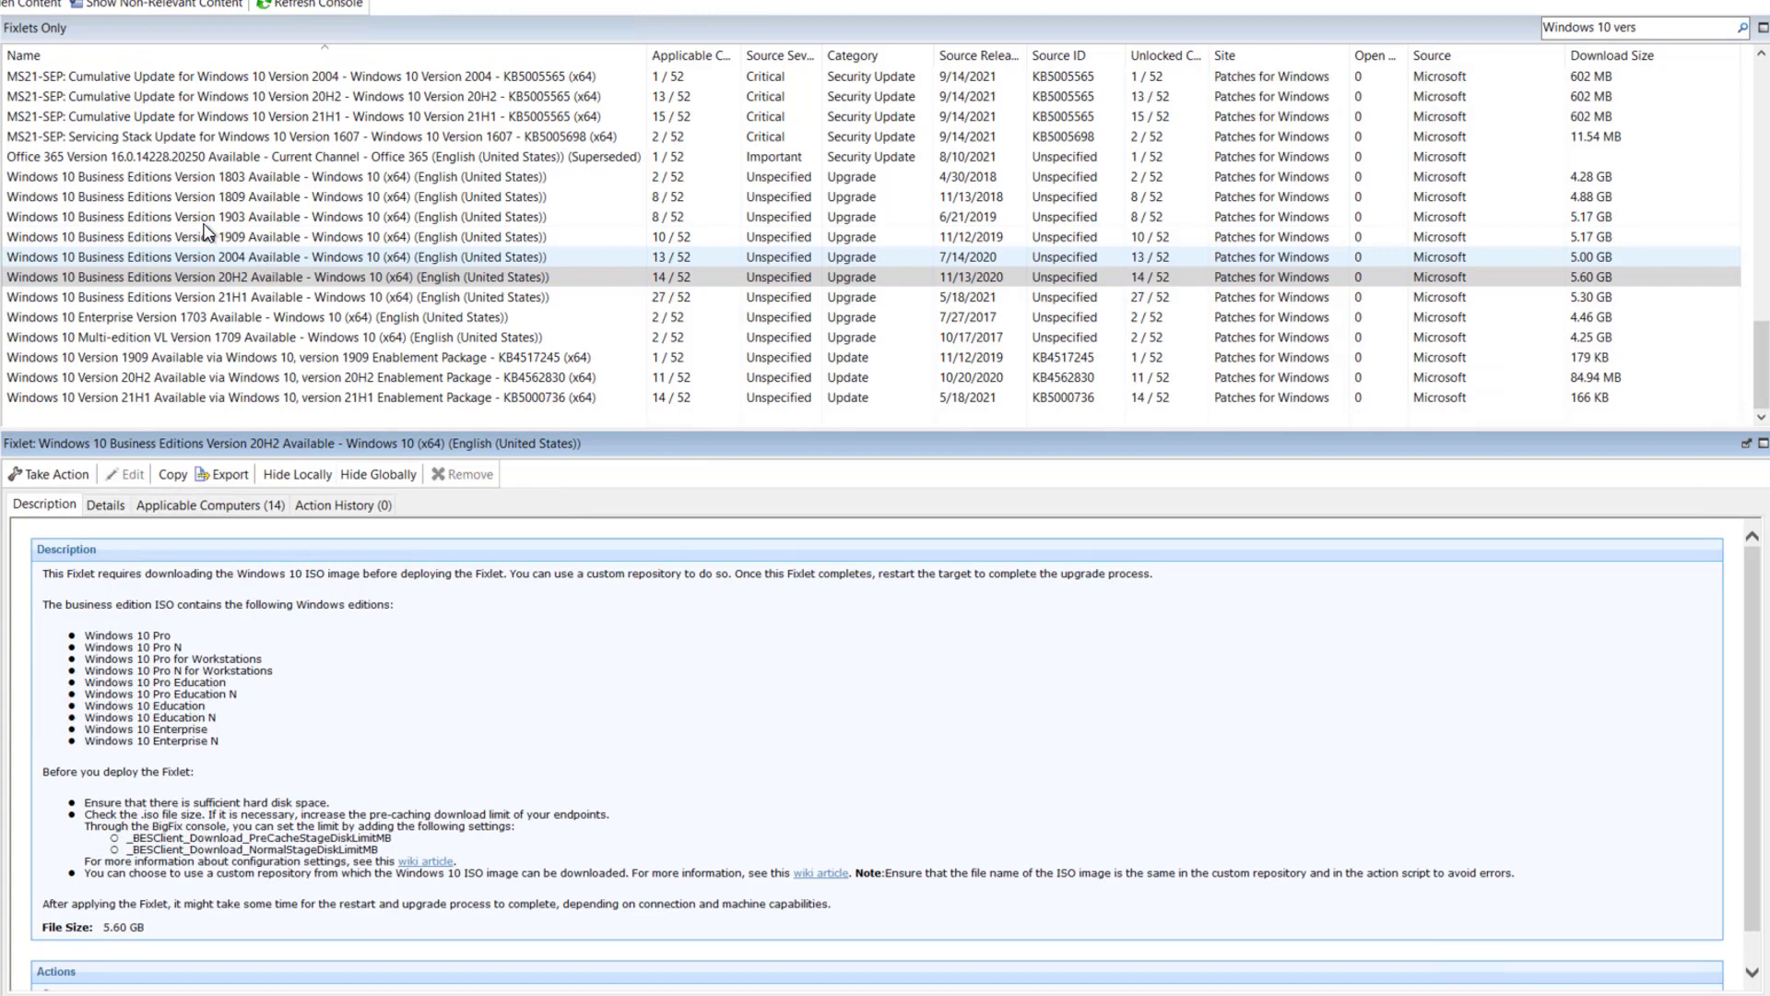
pyautogui.click(206, 279)
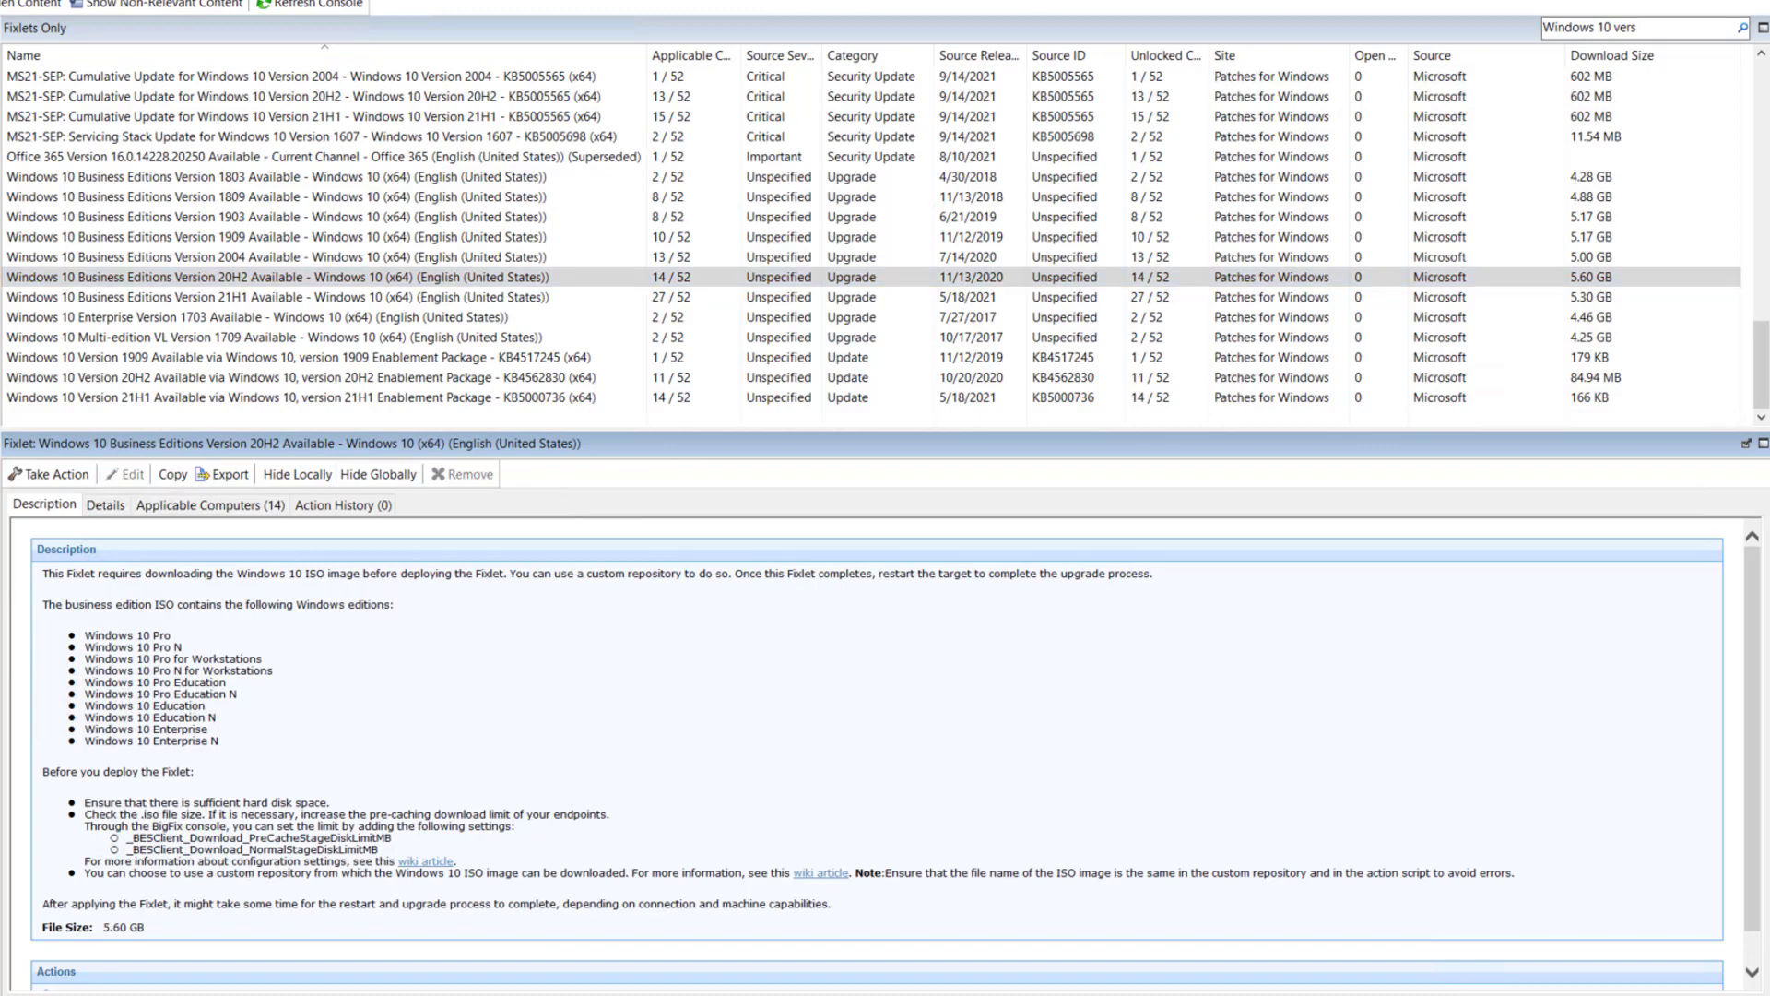
# Step: Bring up the Imaging tasks in the BigFix Console and review the image choices and parameters of the Windows in-place upgrade task
pyautogui.moveTo(352, 995)
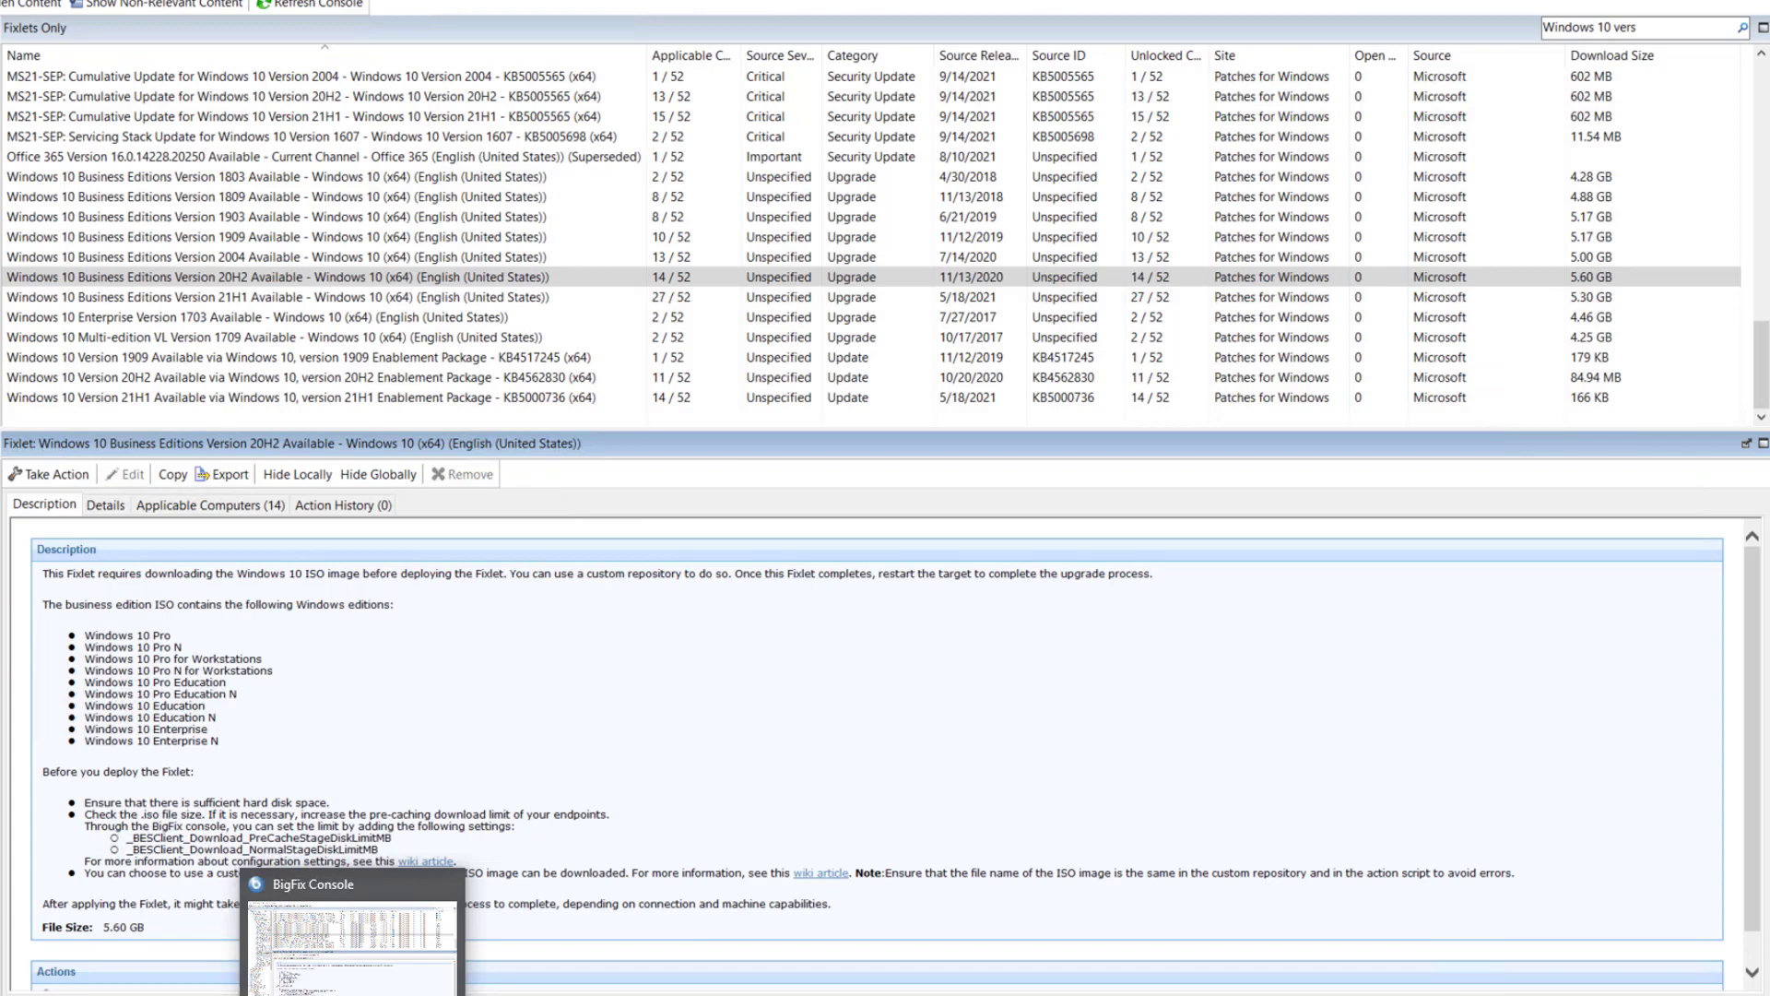
pyautogui.click(352, 945)
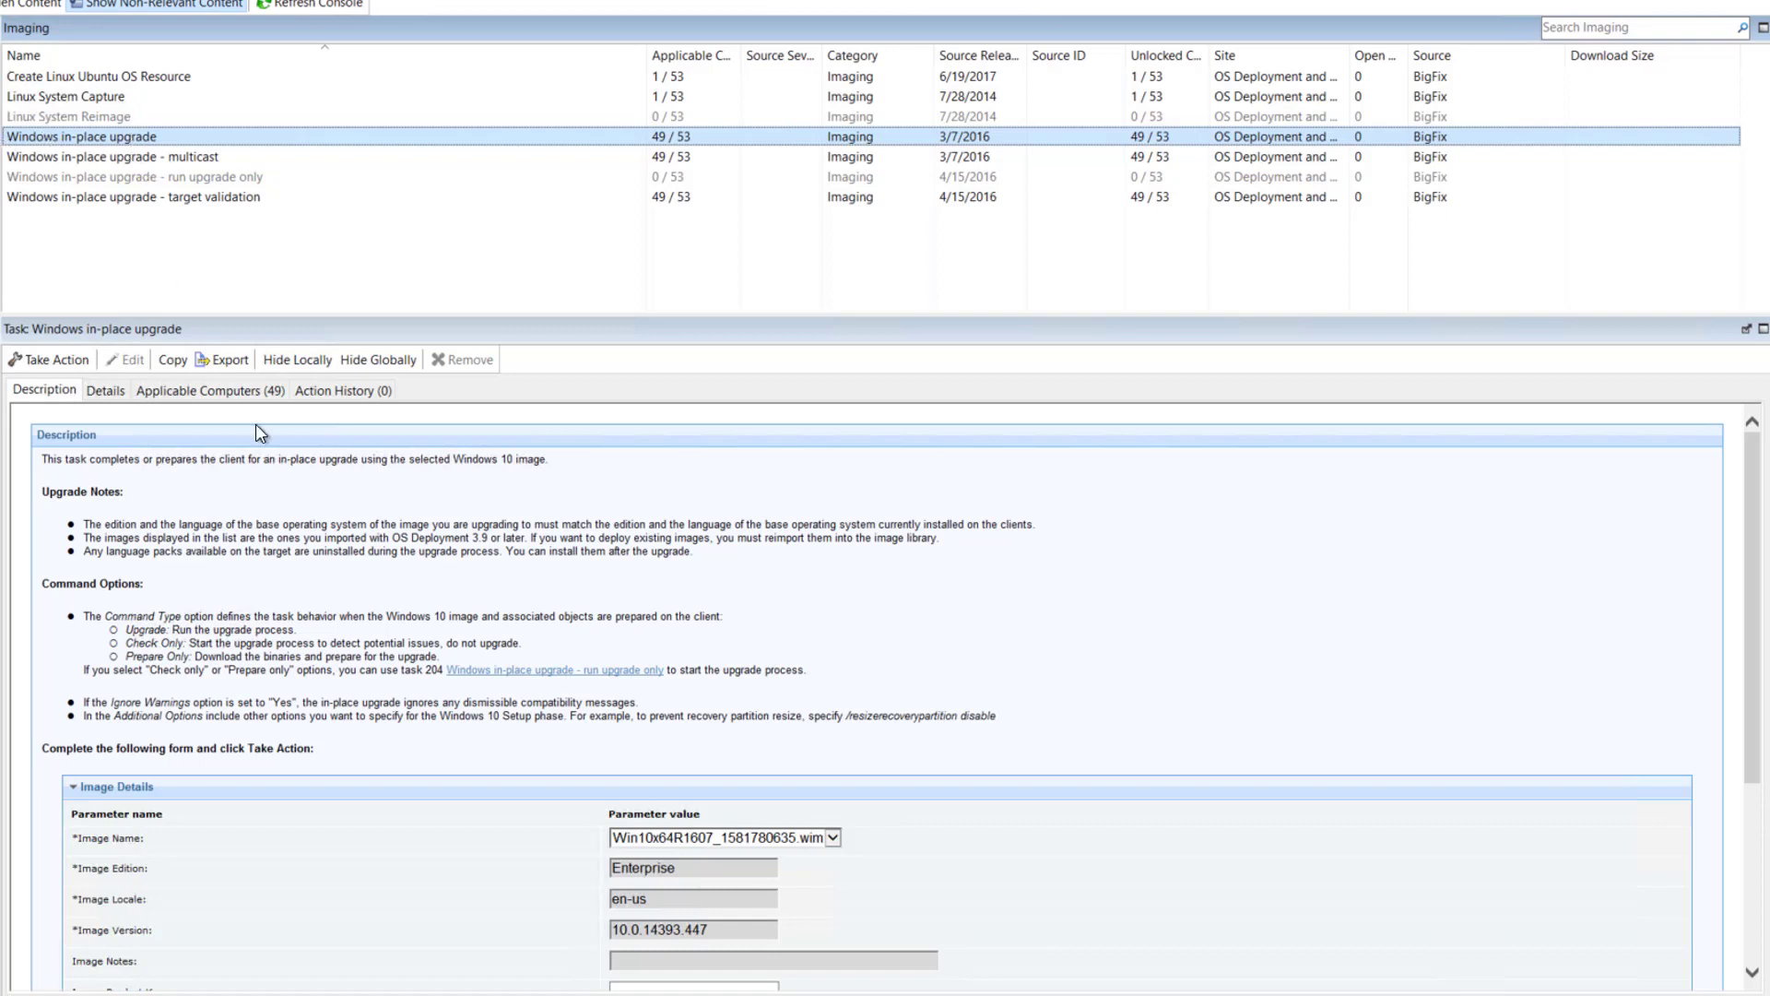
pyautogui.click(835, 839)
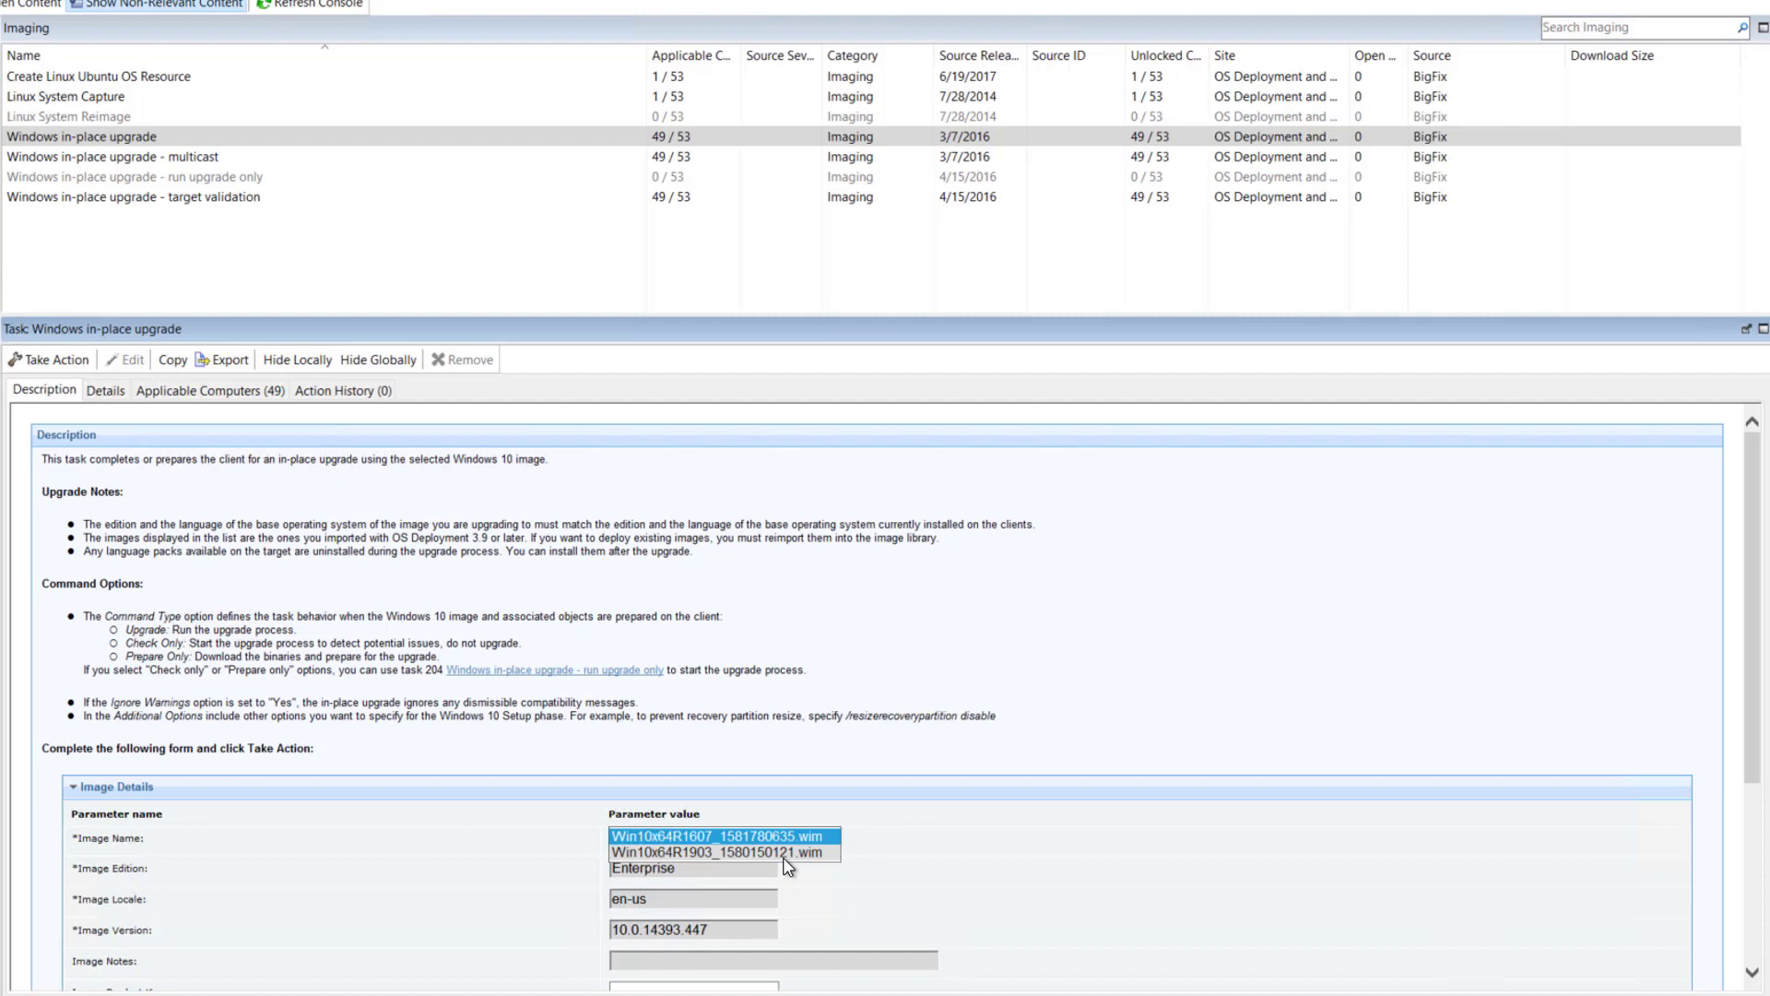
pyautogui.click(948, 877)
pyautogui.scroll(-3, 932, 877)
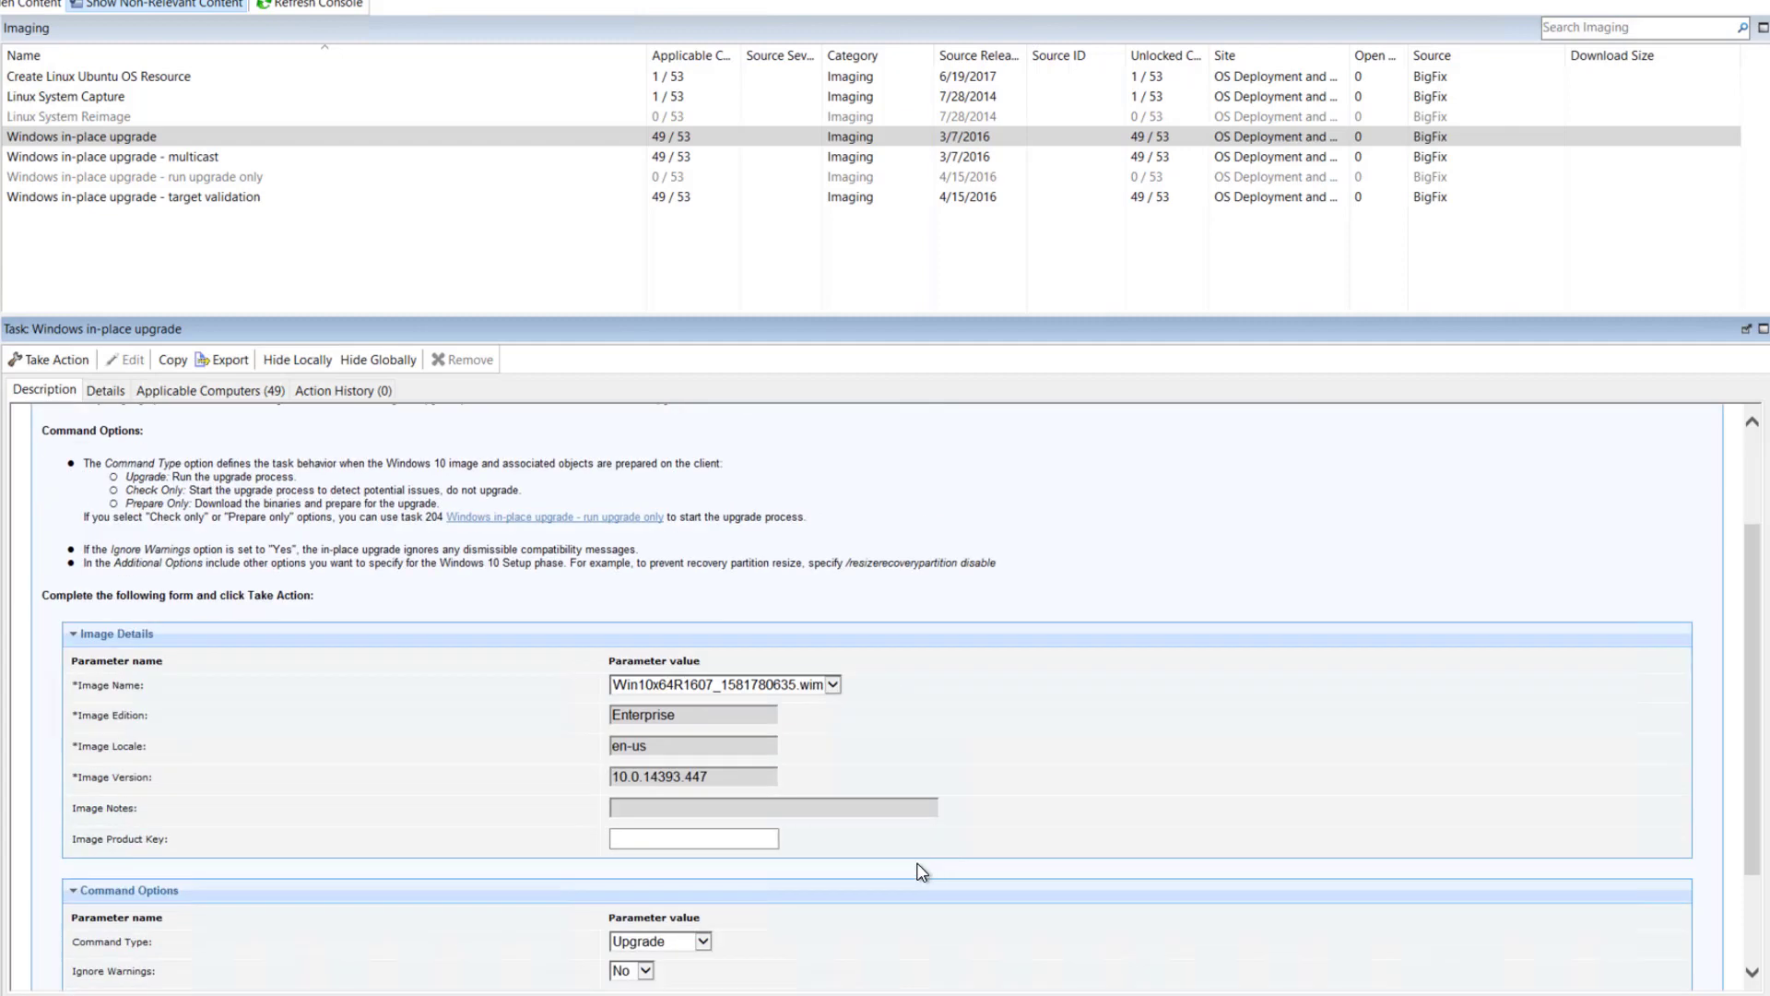
pyautogui.scroll(-3, 516, 544)
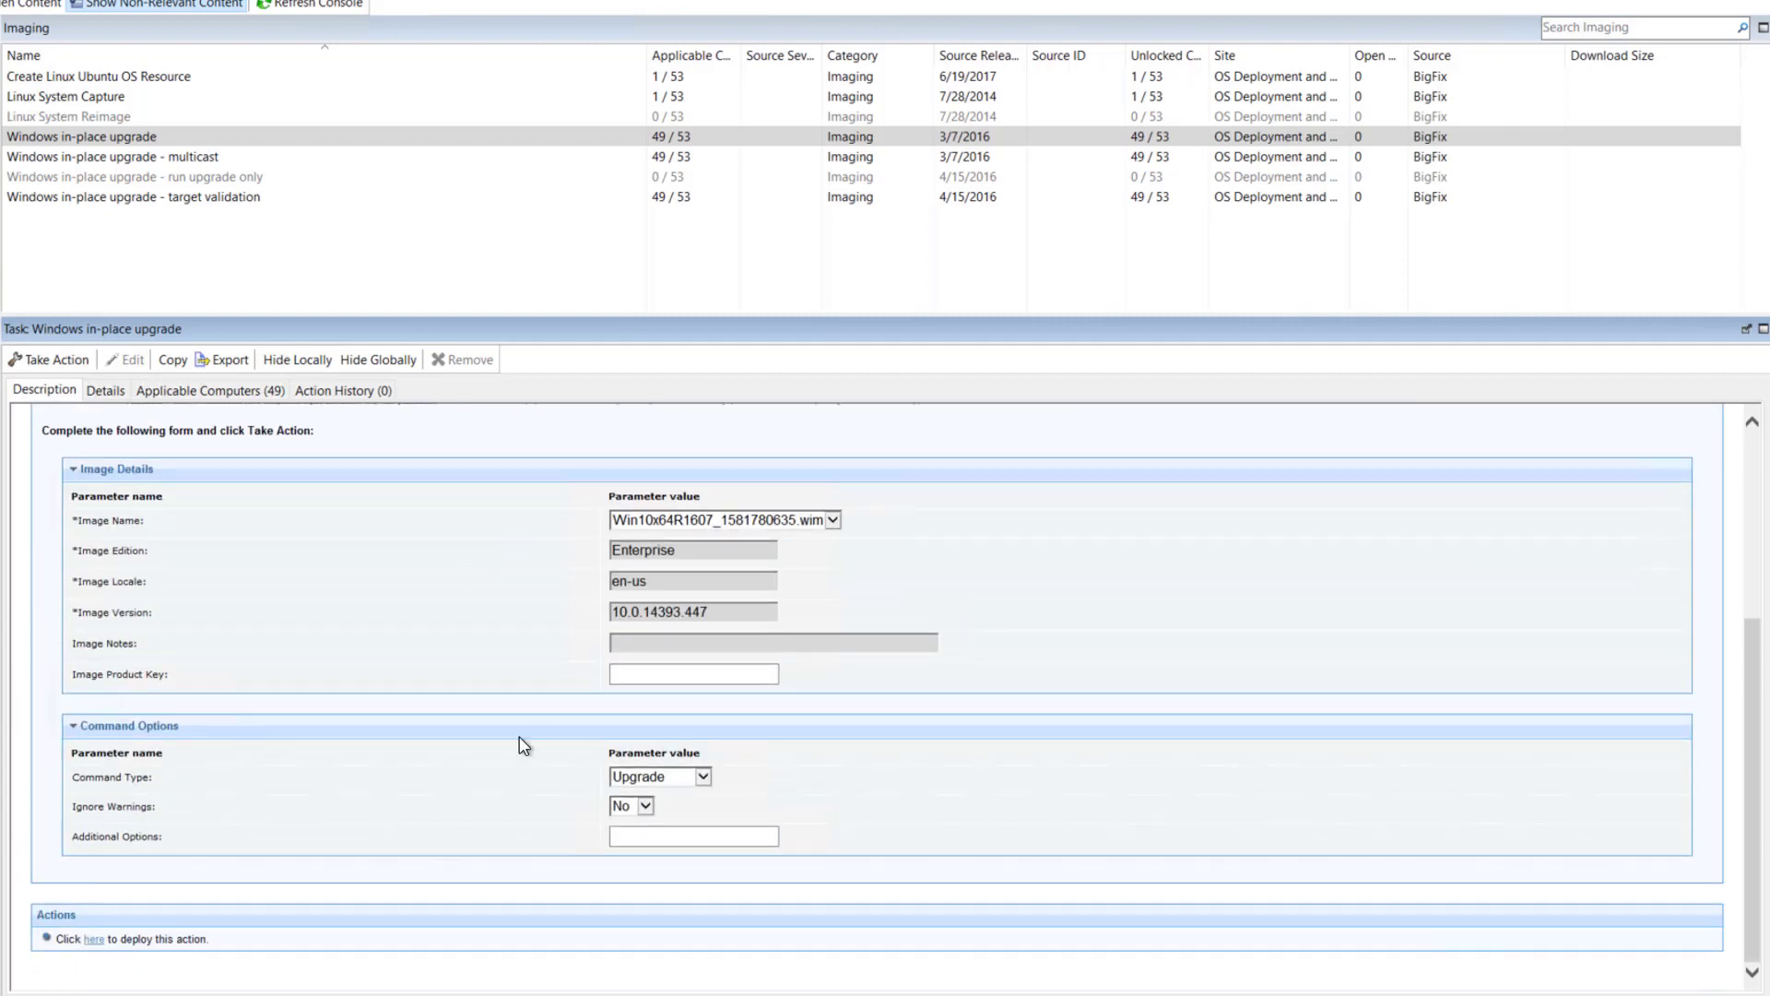
# Step: Set the Command Type of the Windows in-place upgrade task to Prepare Only, and change it to Check Only
pyautogui.click(706, 780)
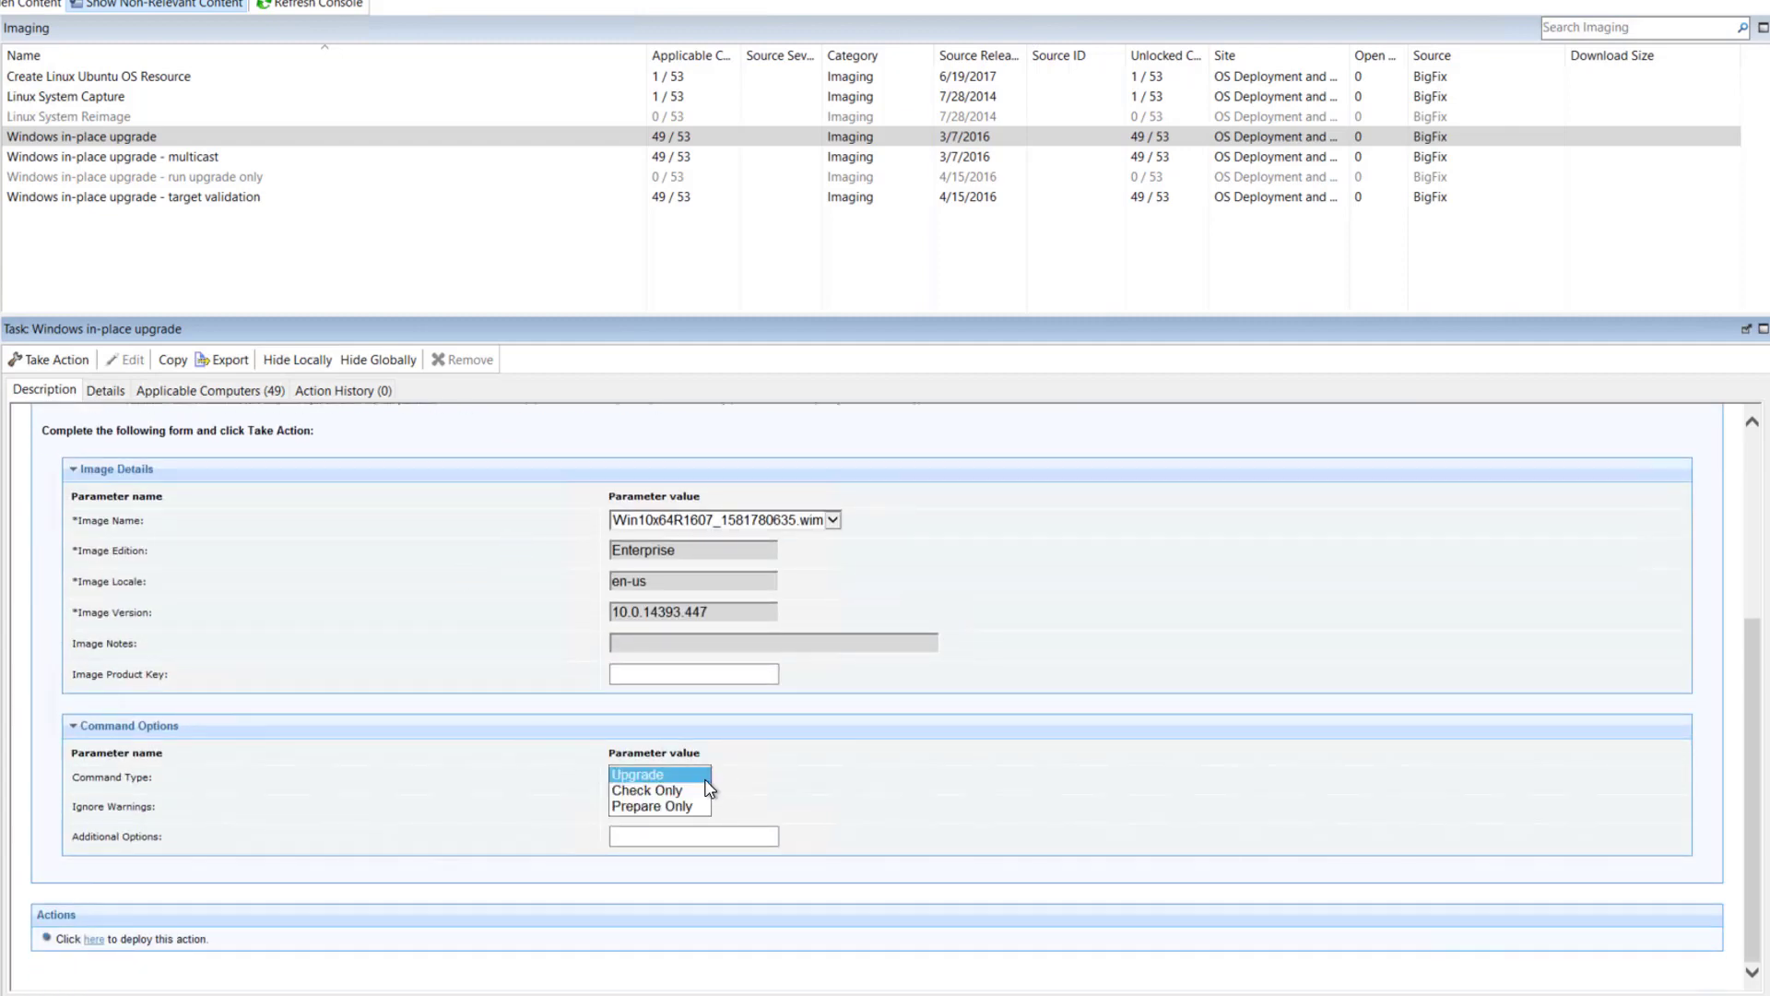
pyautogui.click(648, 807)
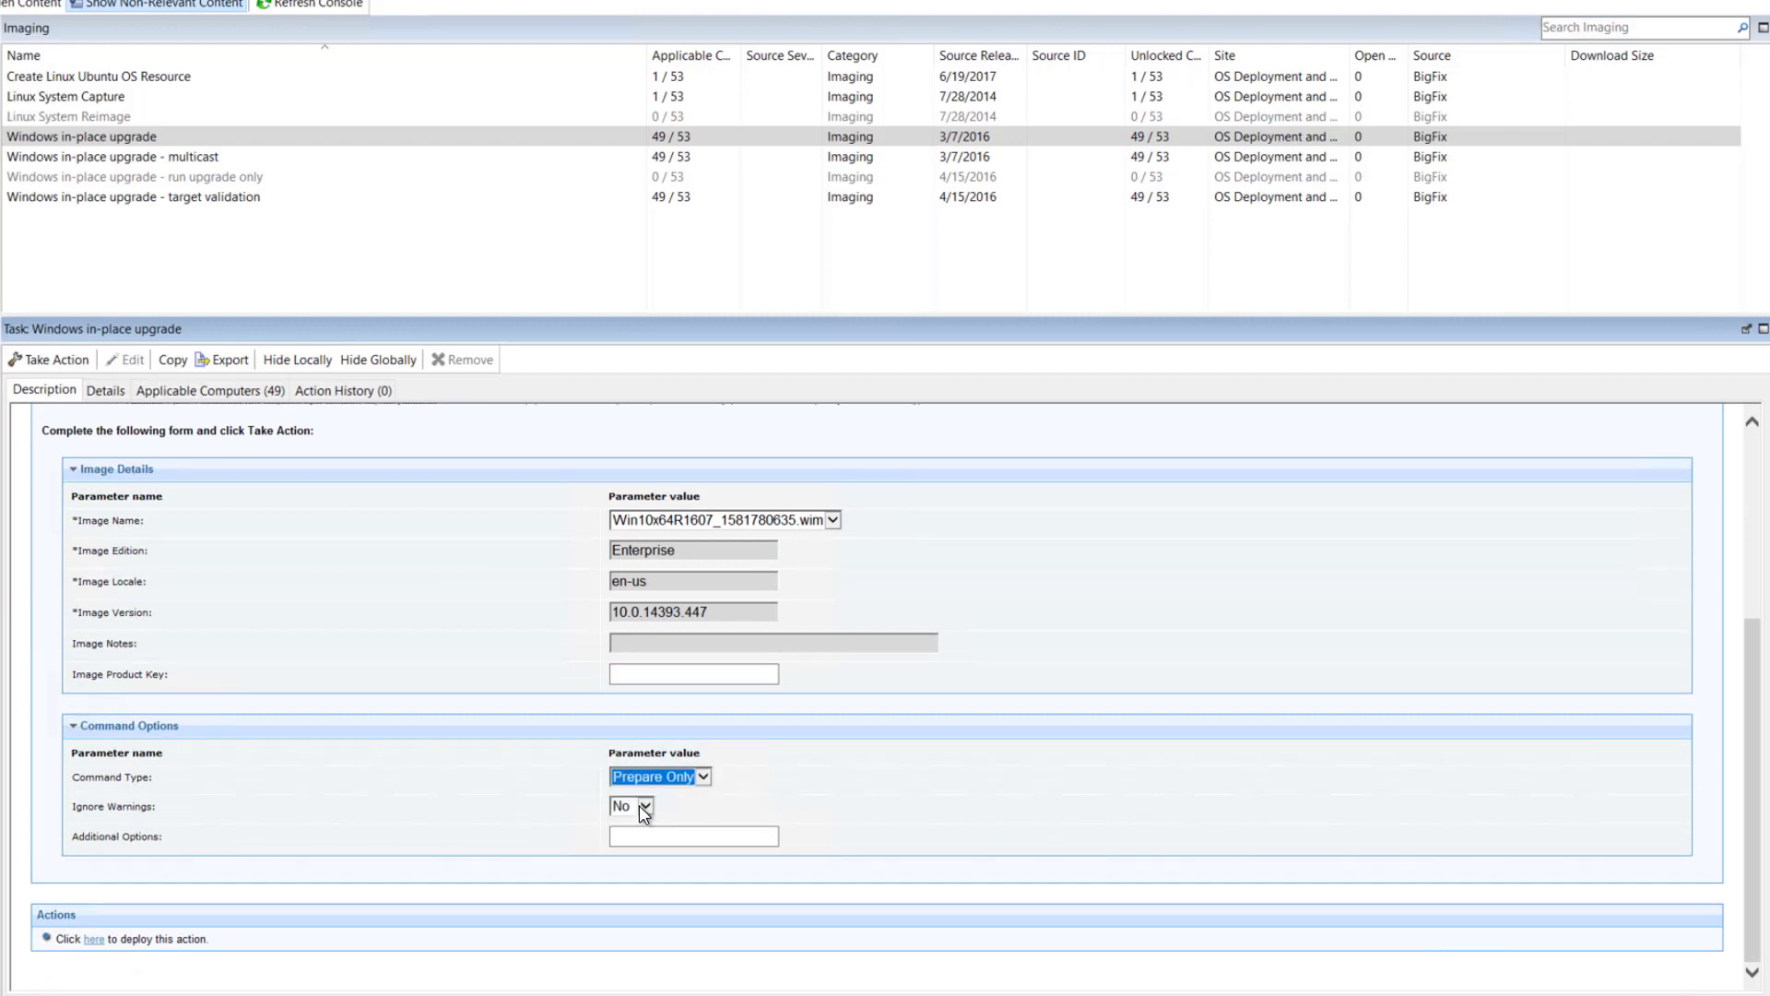
pyautogui.click(700, 777)
pyautogui.click(661, 760)
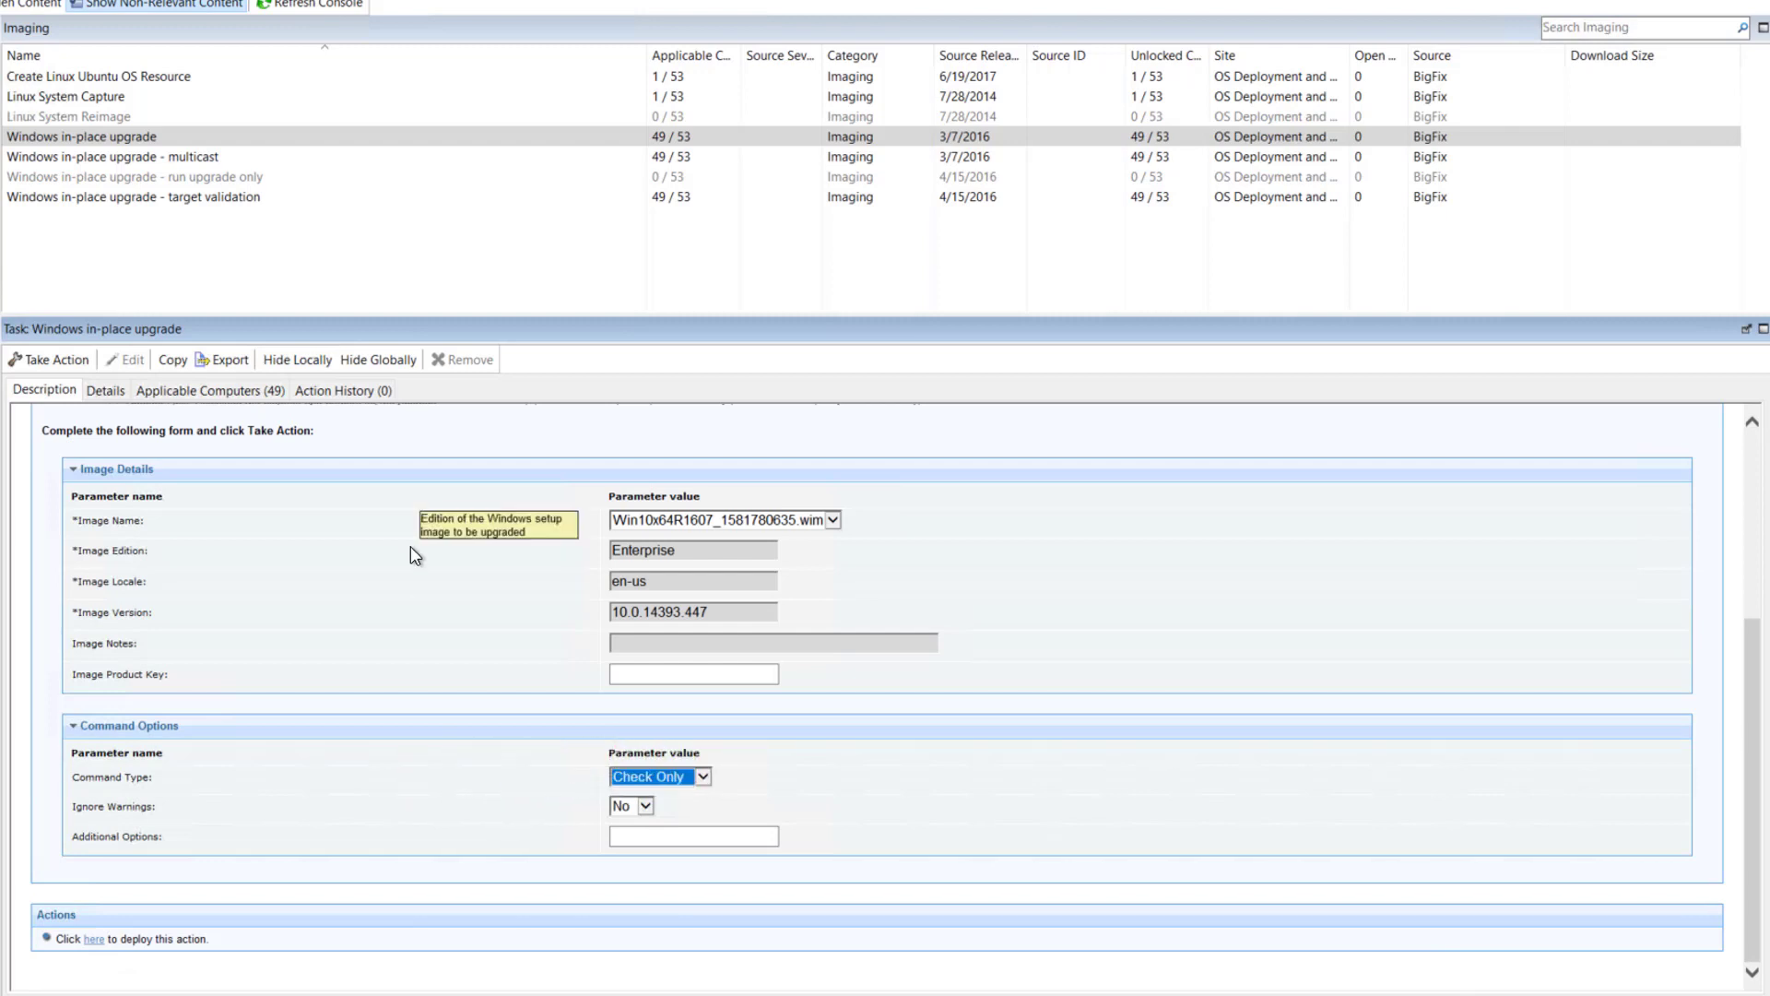
# Step: Review the image details and target preparation options of the Windows in-place upgrade - target validation task
pyautogui.click(147, 198)
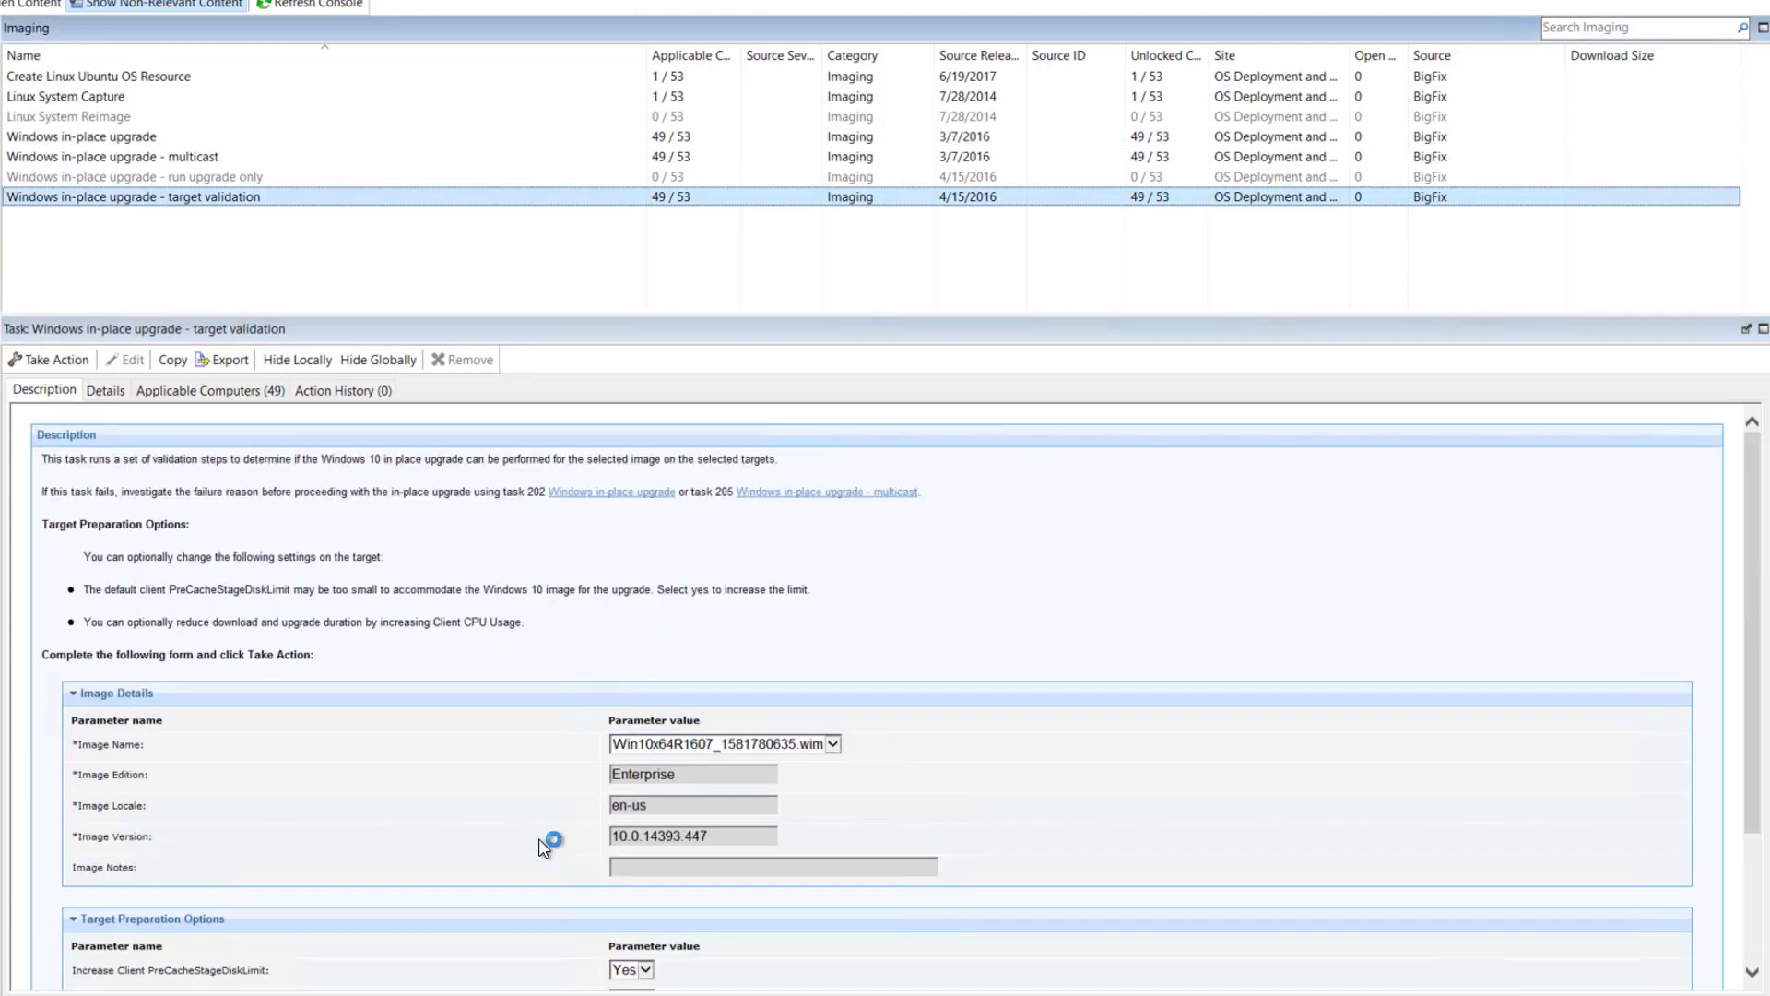
pyautogui.scroll(-3, 539, 839)
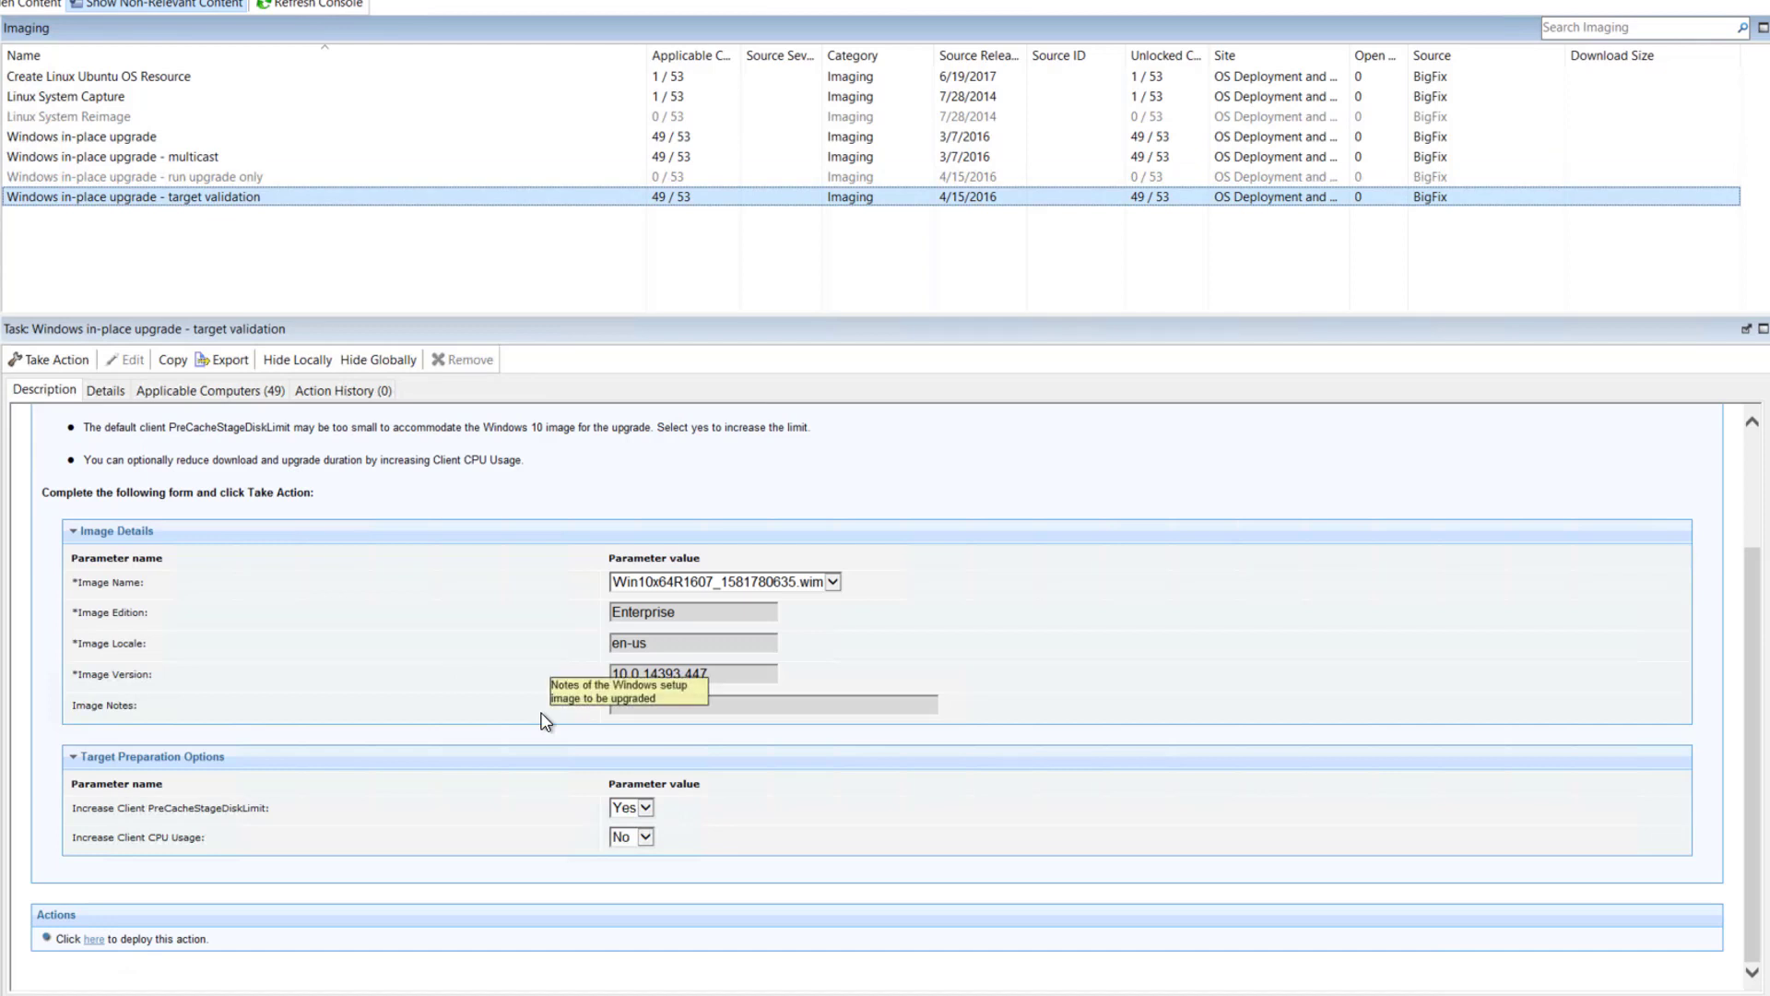
pyautogui.scroll(1, 545, 721)
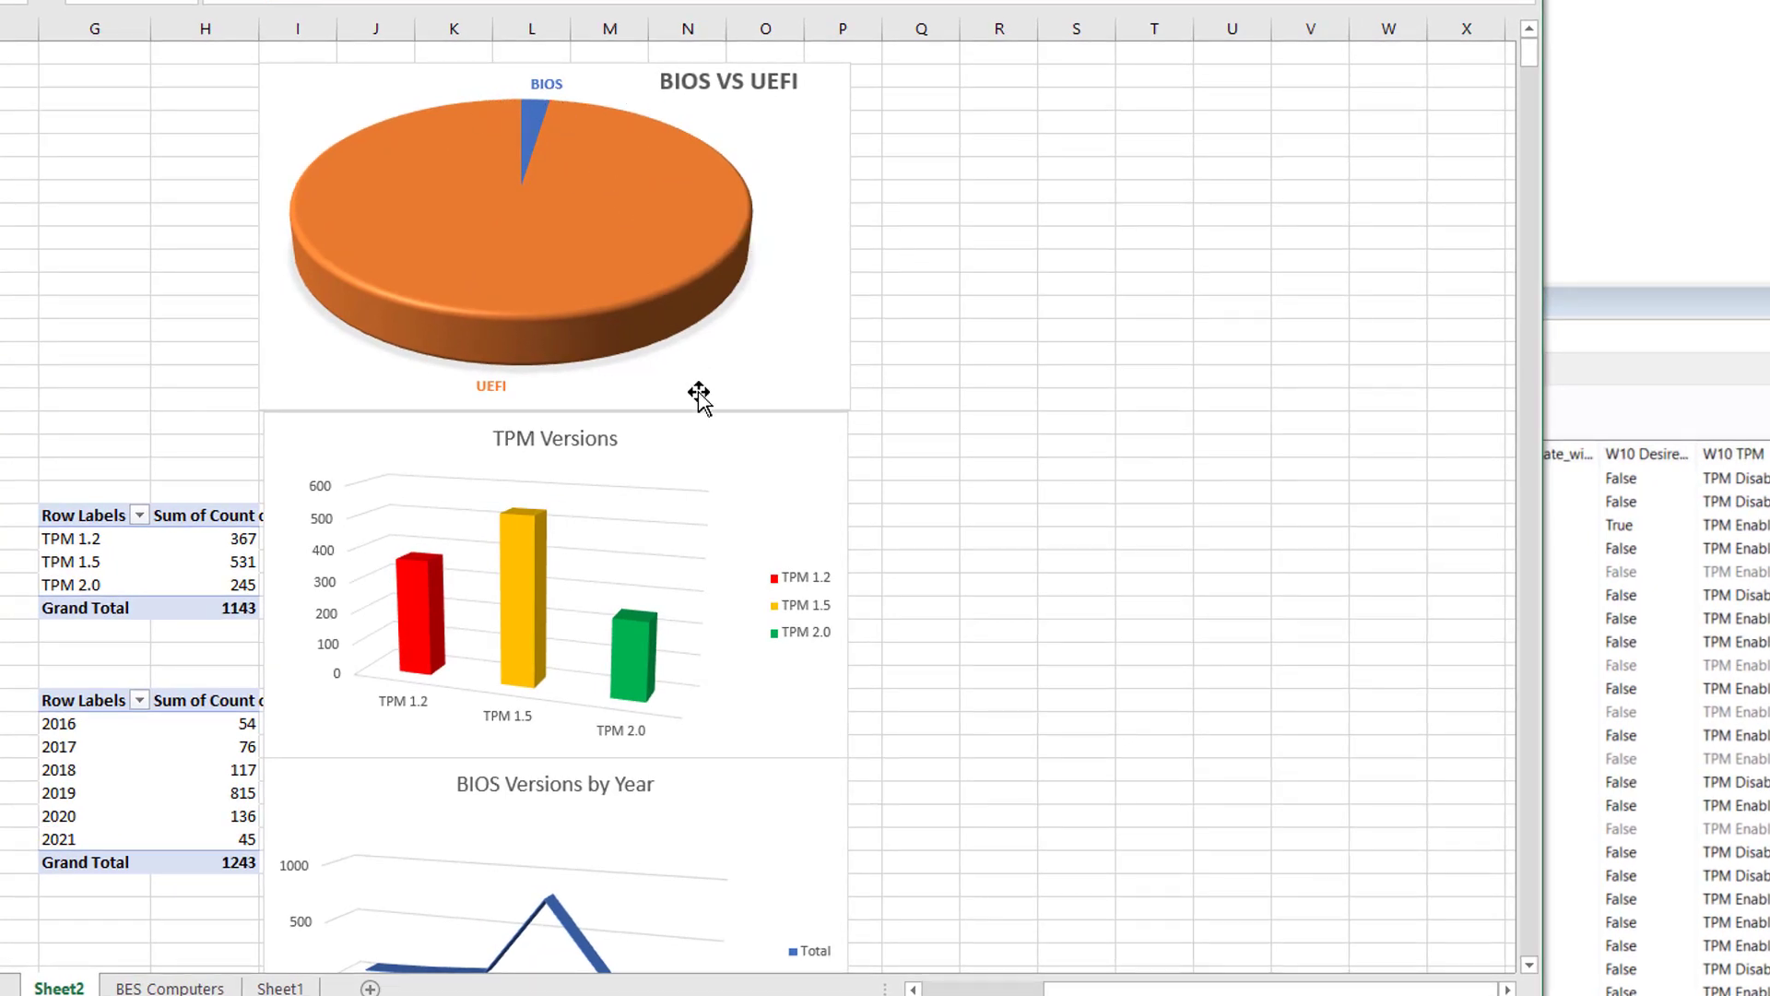
# Step: Examine the BIOS vs UEFI, TPM Versions, BIOS Versions by Year, Secure Boot, Windows Versions and system drive disk space charts in the Excel workbook
pyautogui.scroll(-1, 699, 394)
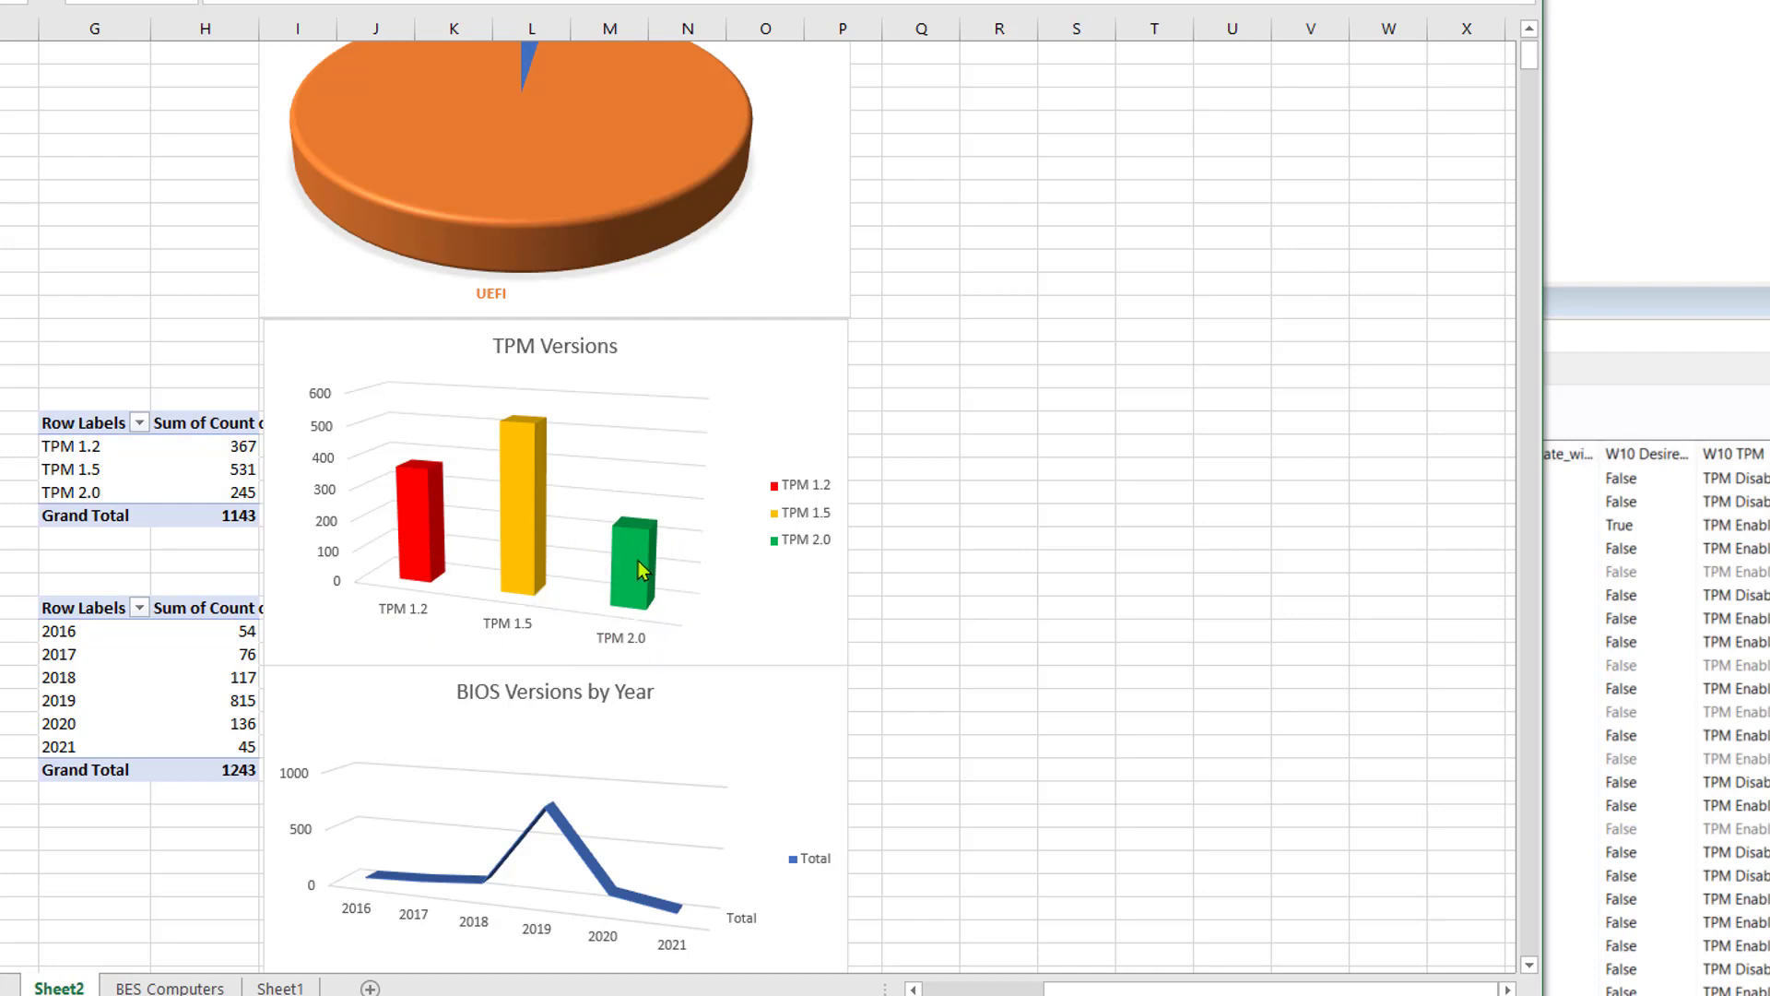
pyautogui.scroll(-1, 643, 570)
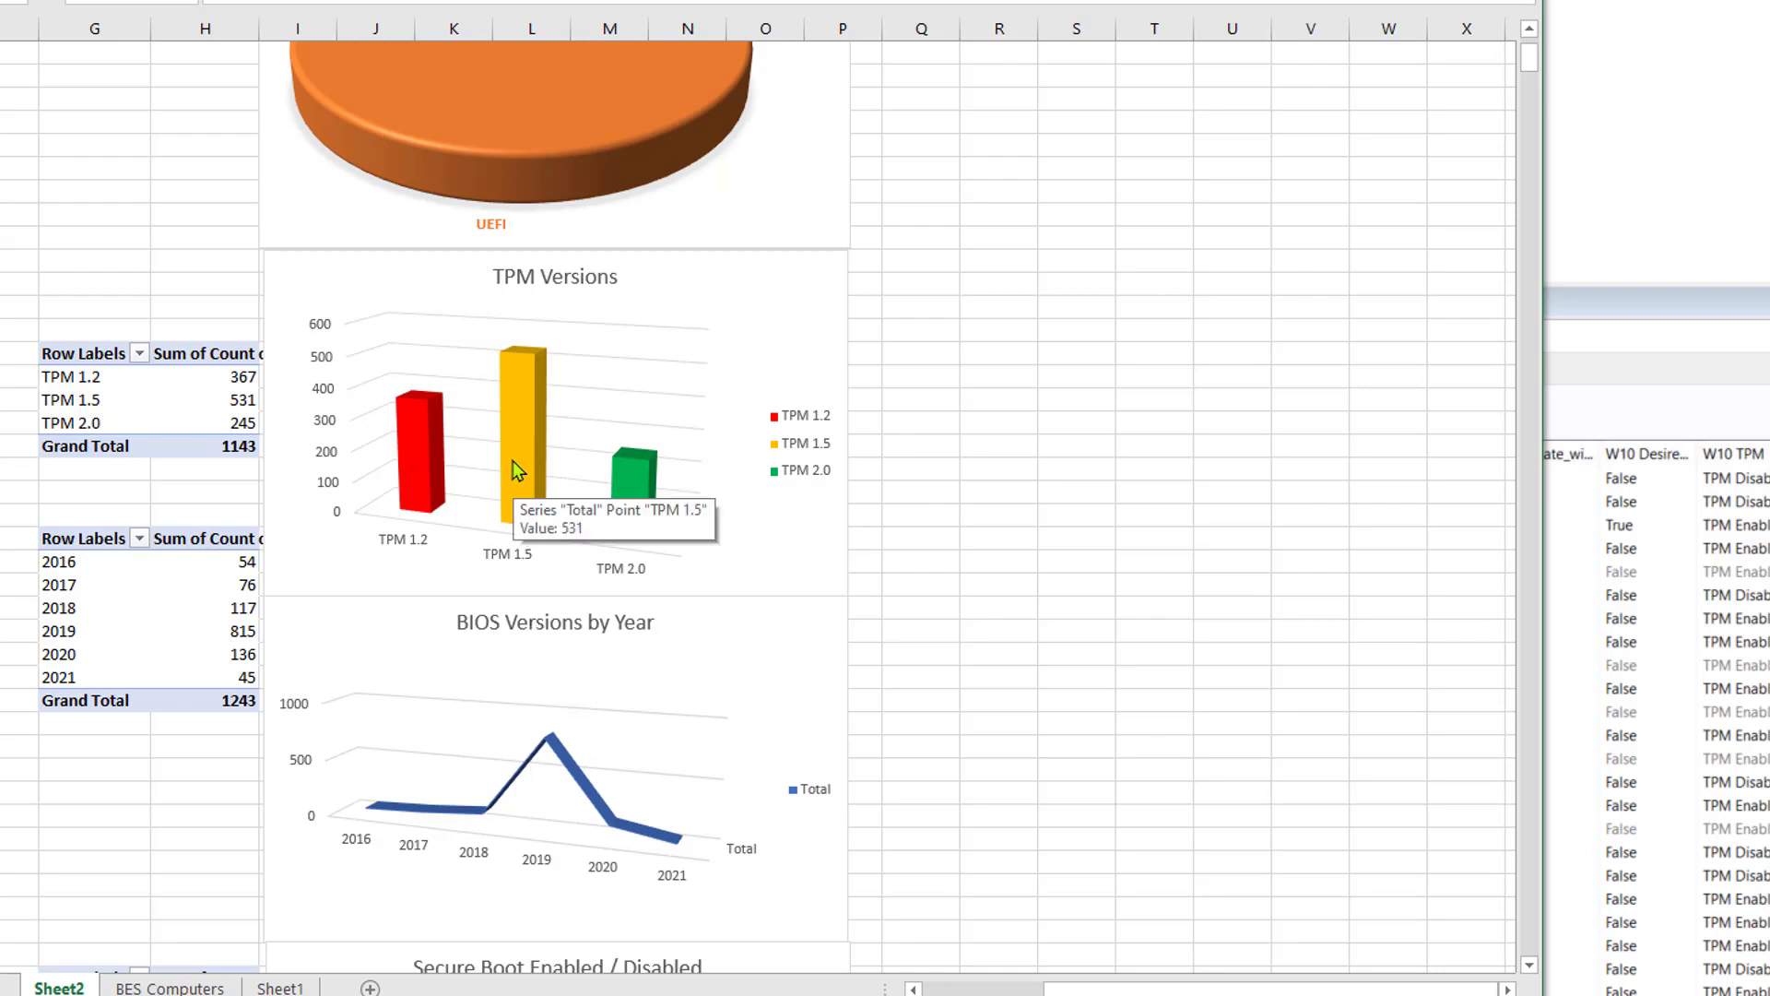
pyautogui.moveTo(414, 446)
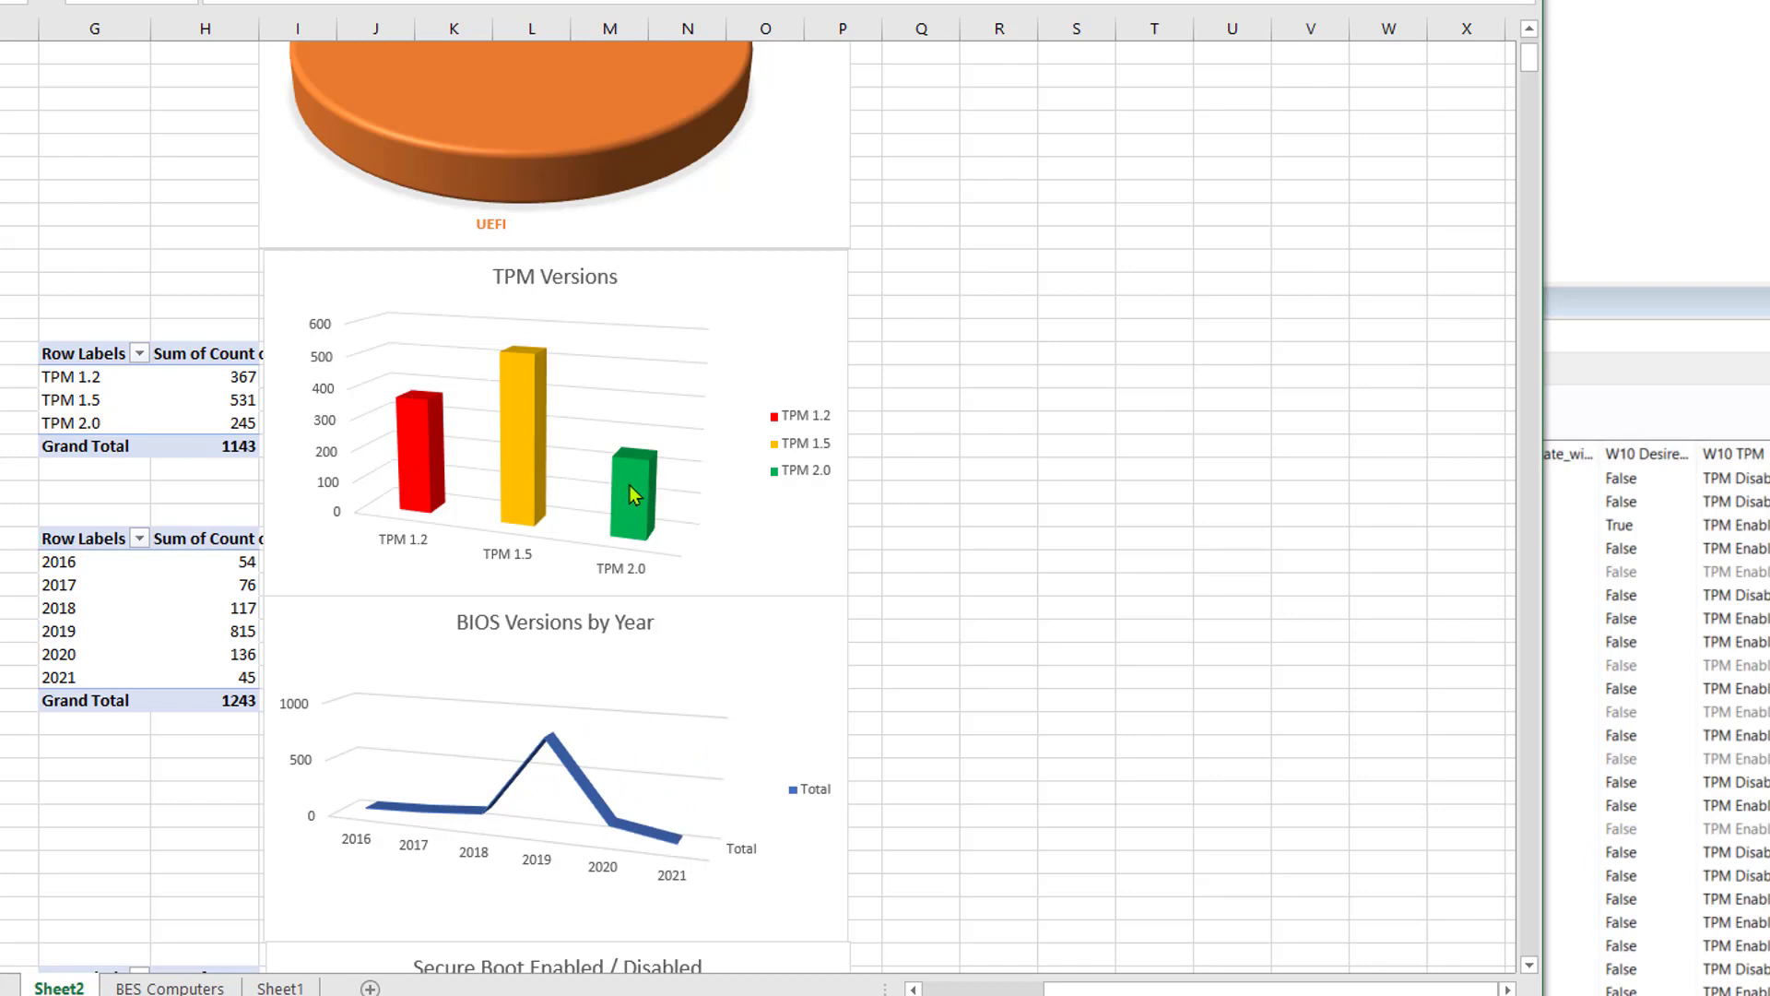
pyautogui.scroll(-2, 700, 793)
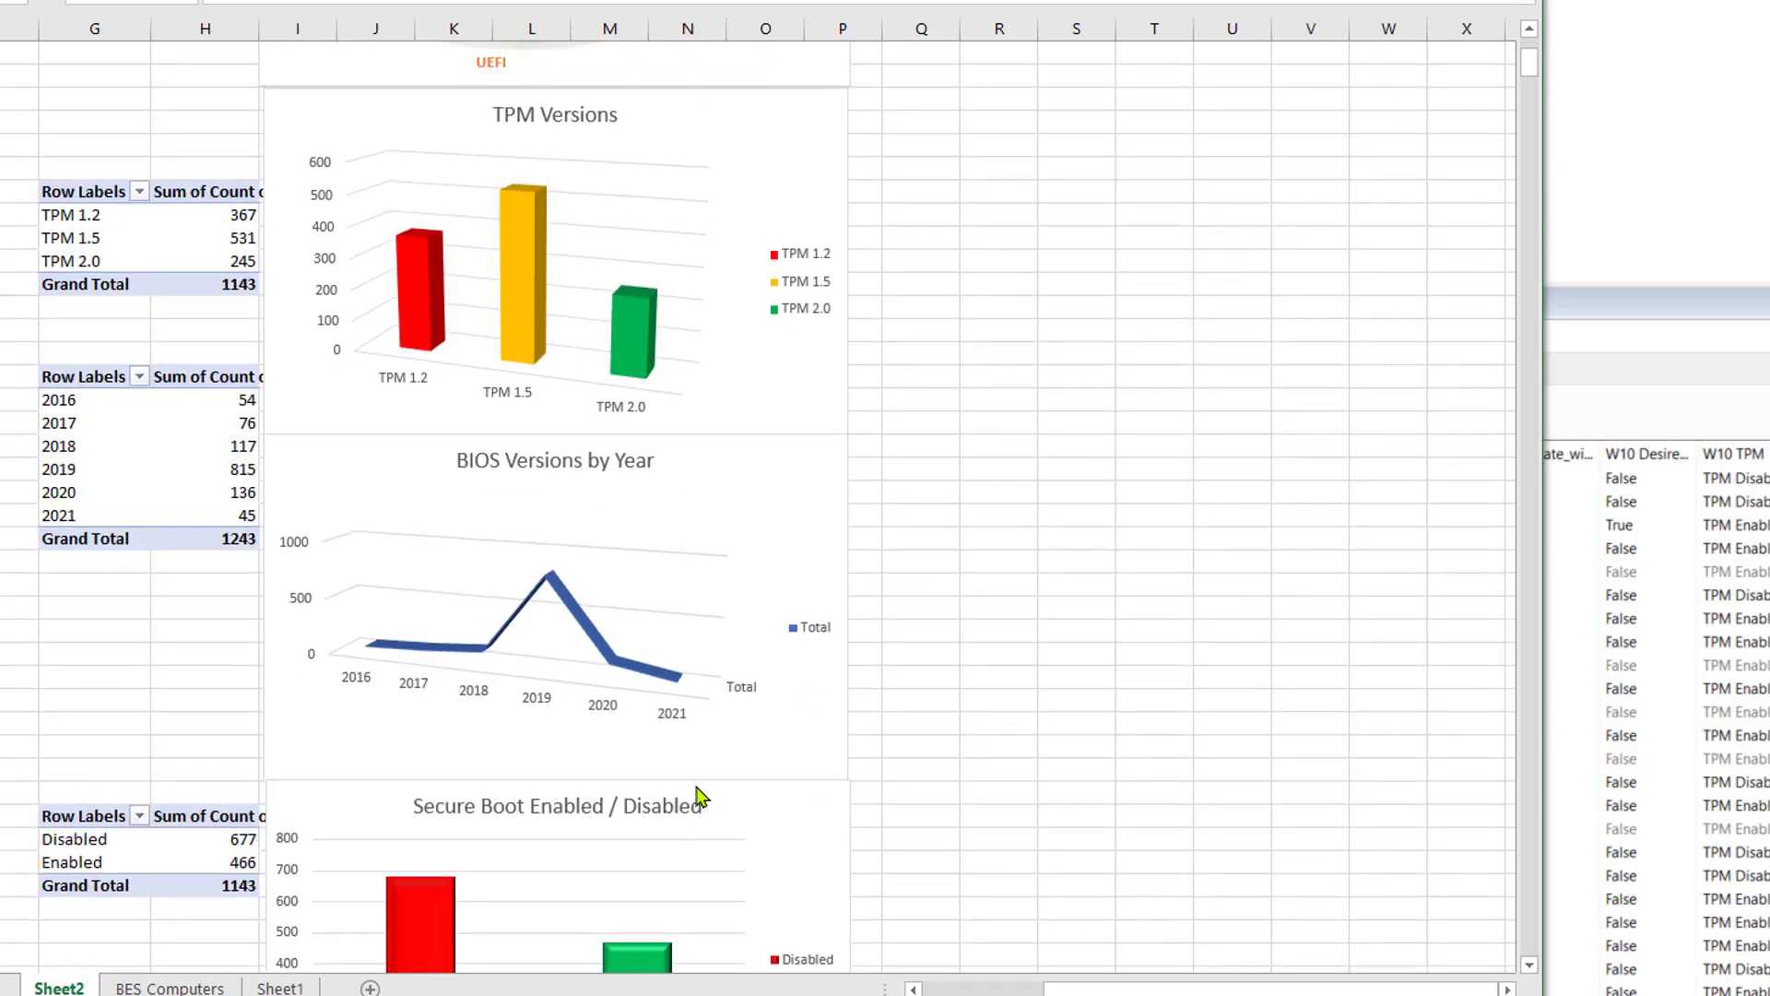
pyautogui.scroll(-4, 700, 793)
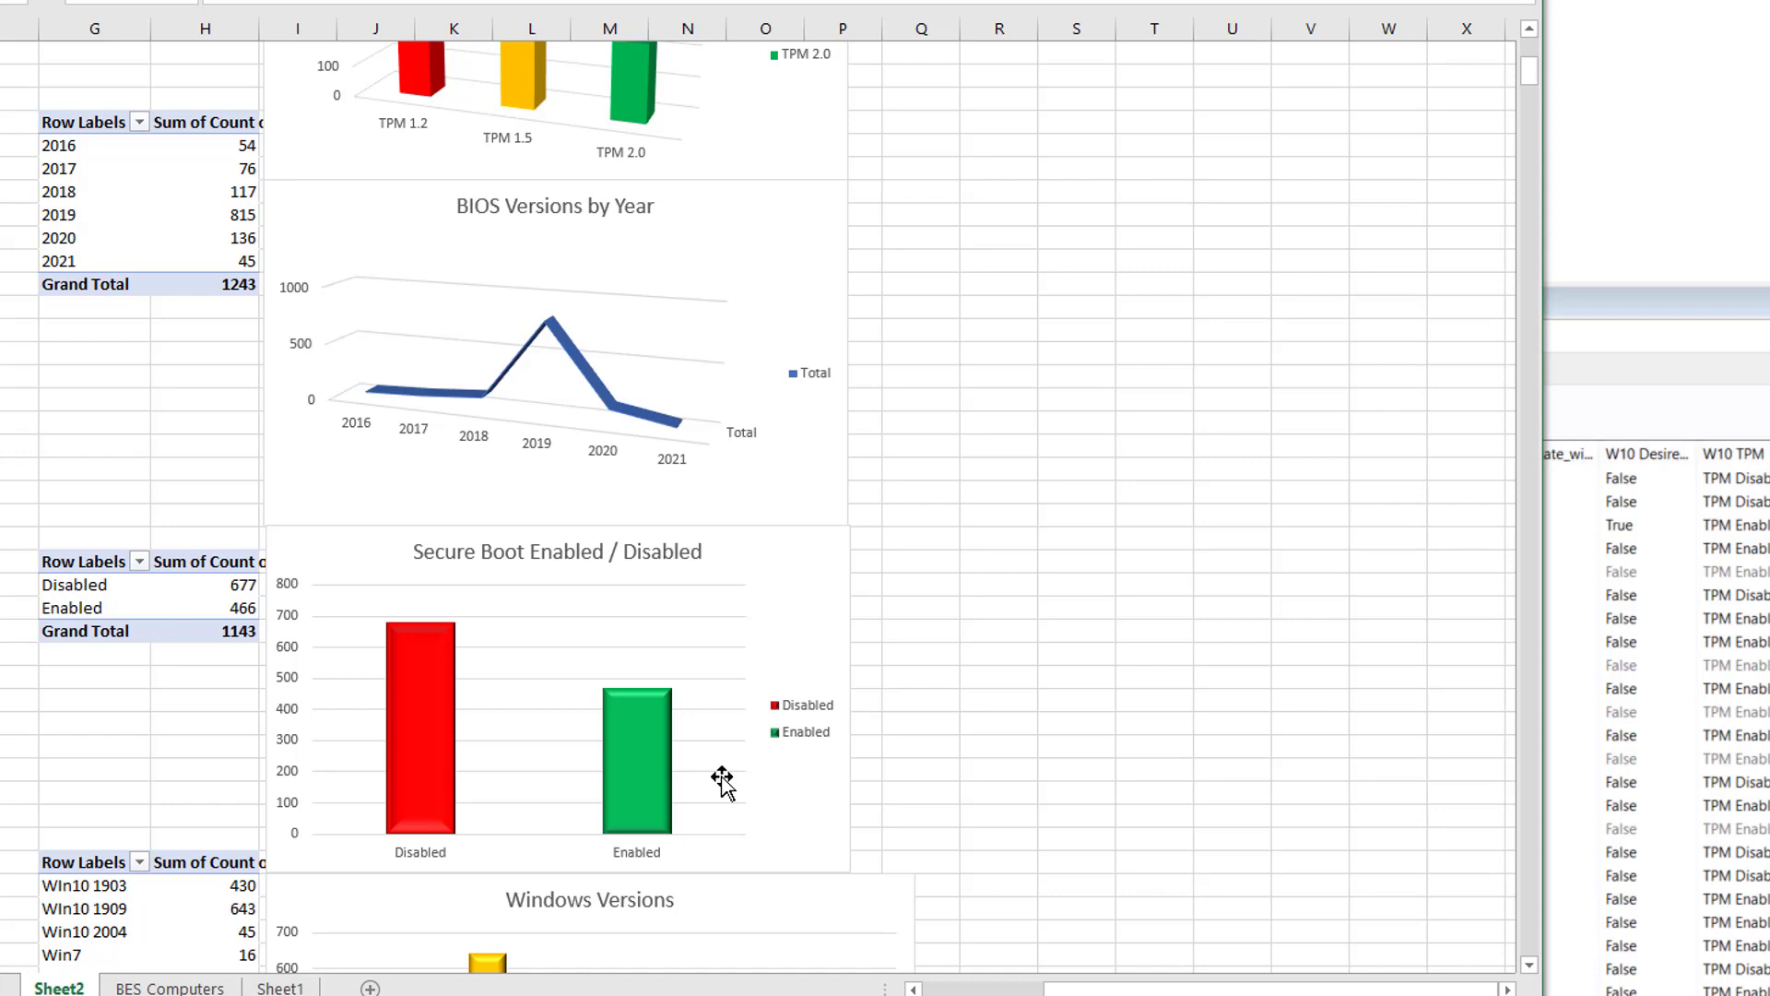
pyautogui.scroll(-3, 722, 781)
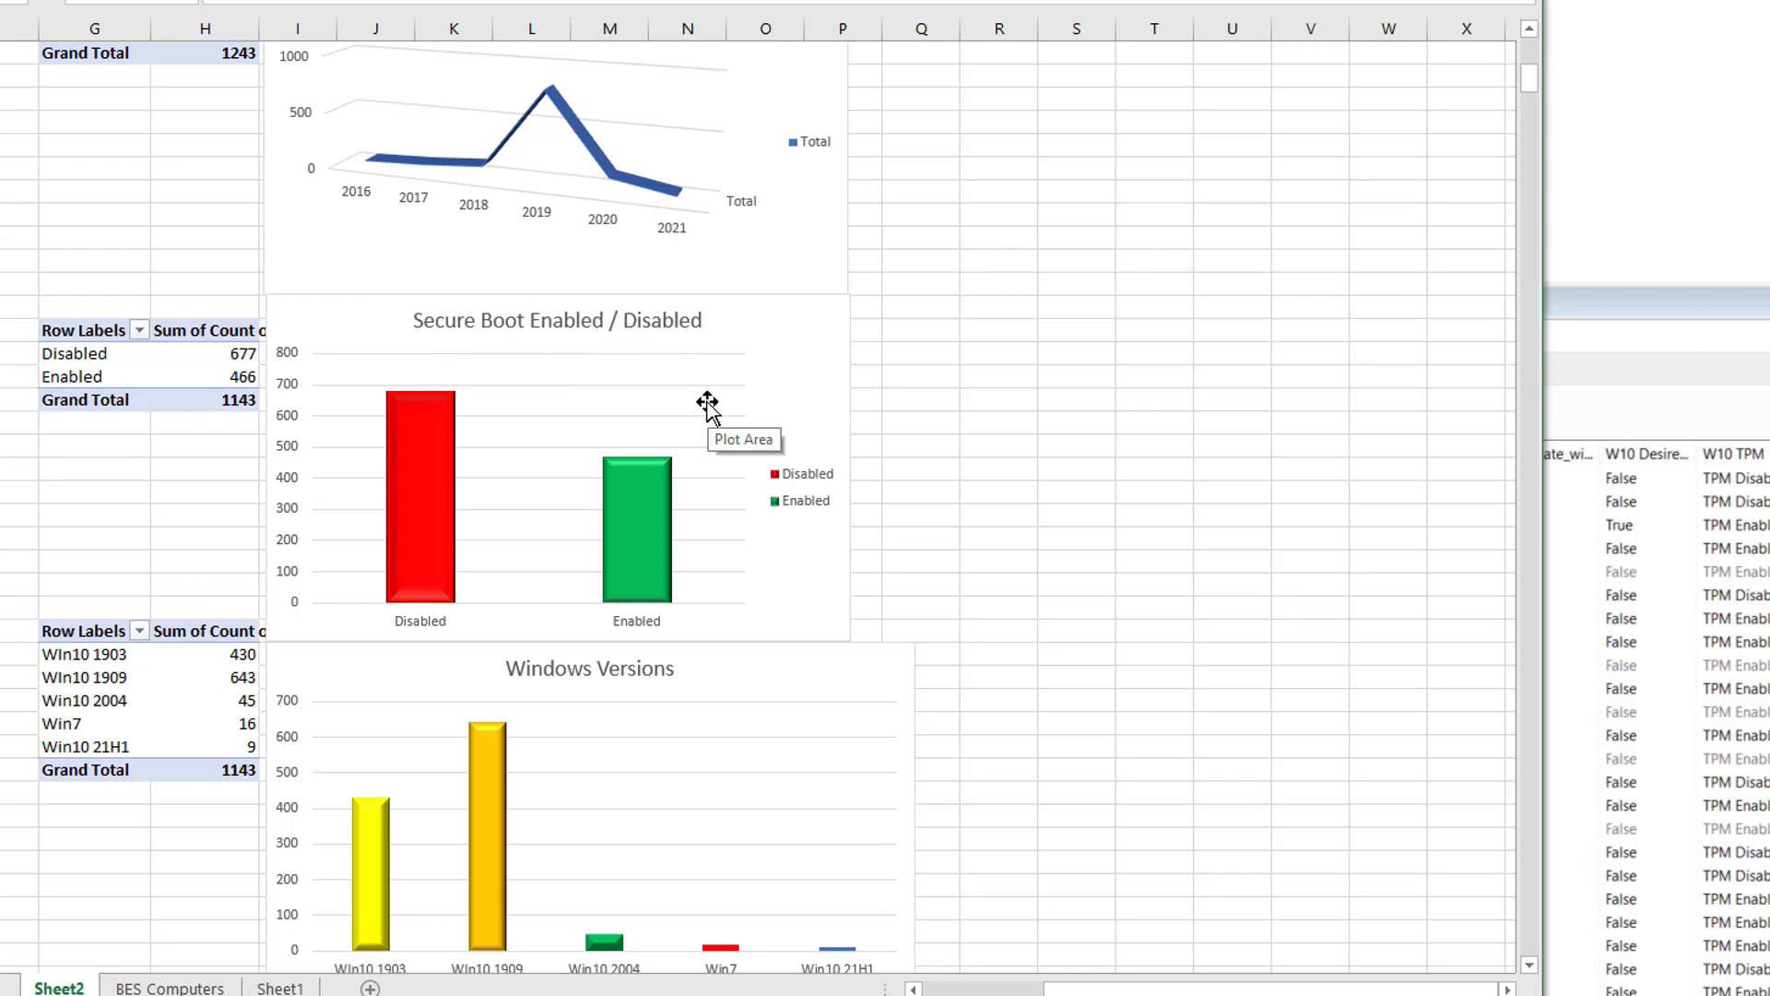
pyautogui.scroll(-2, 707, 406)
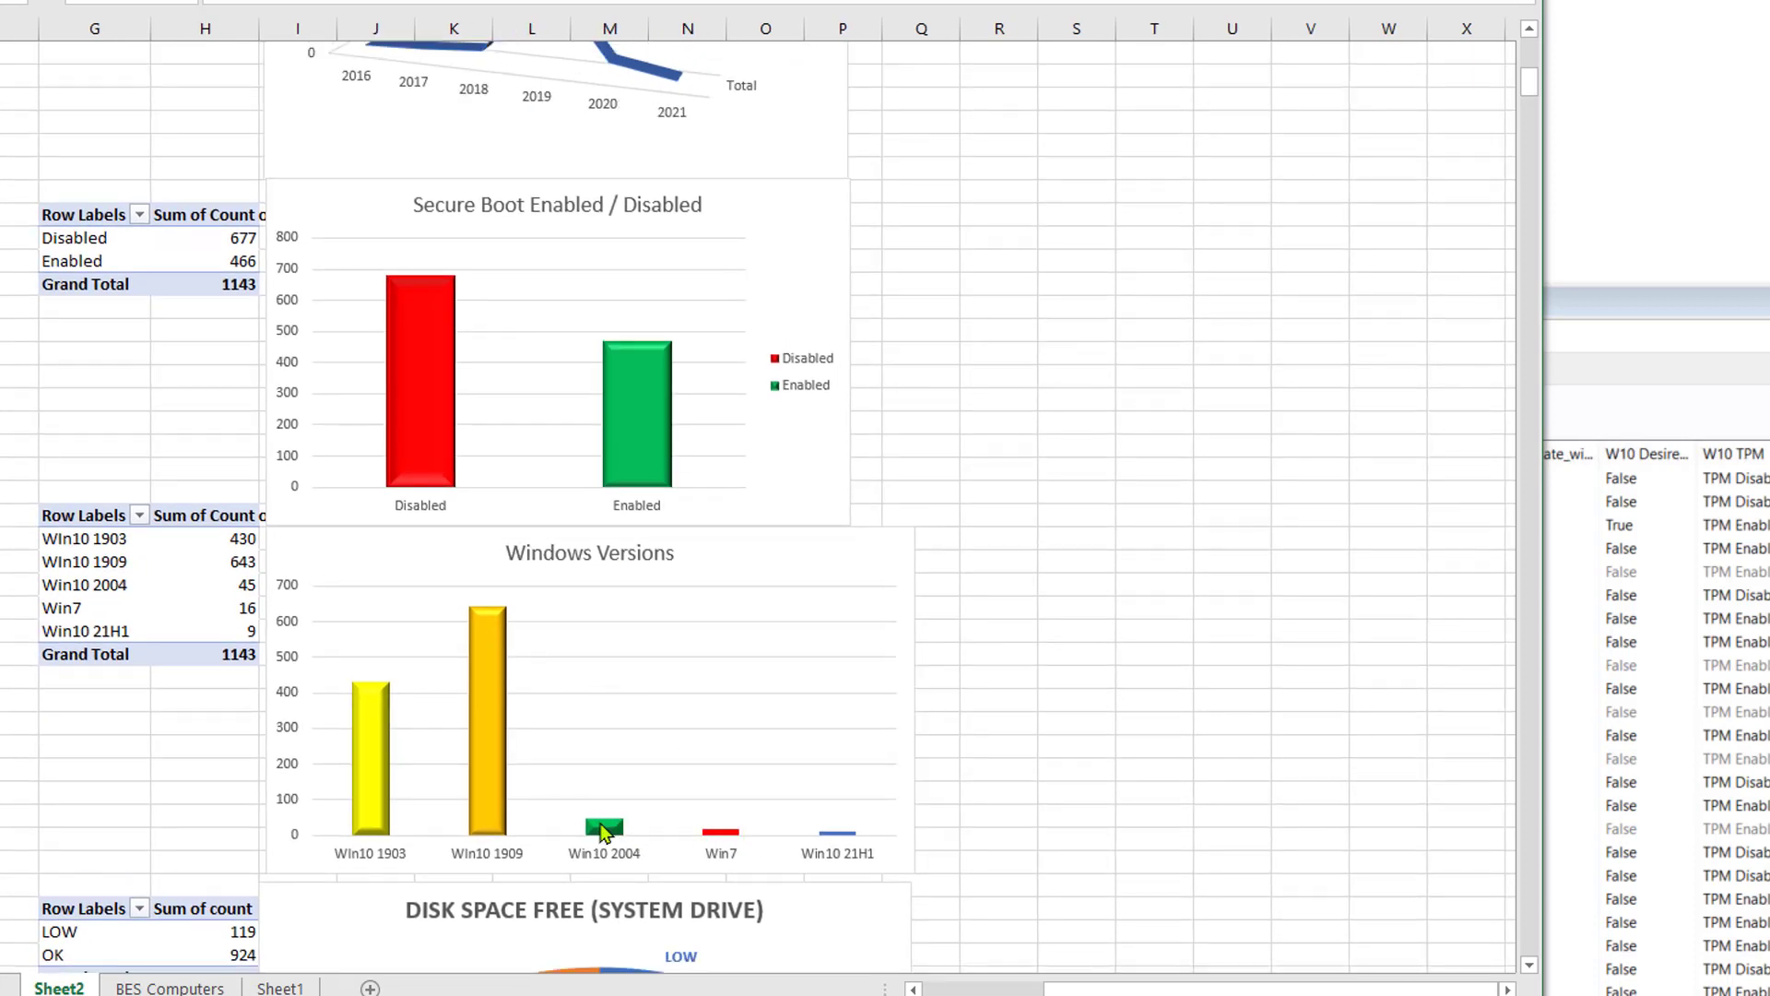
pyautogui.moveTo(604, 830)
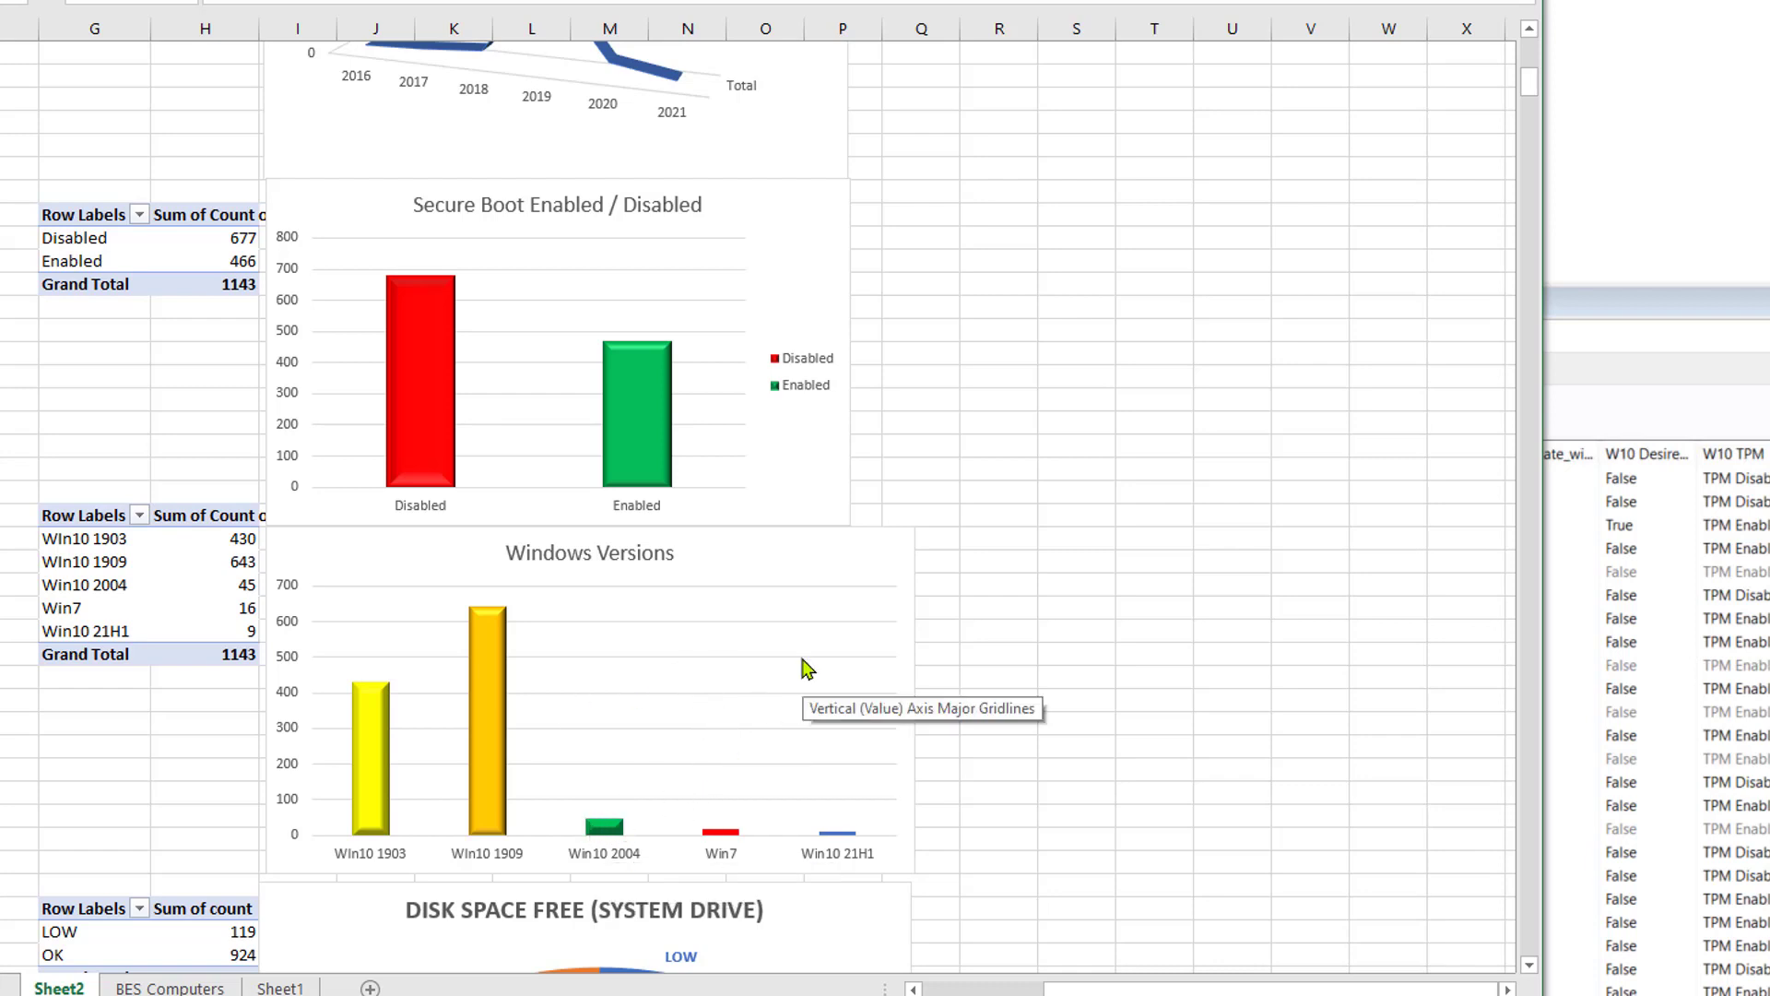
pyautogui.scroll(-4, 802, 665)
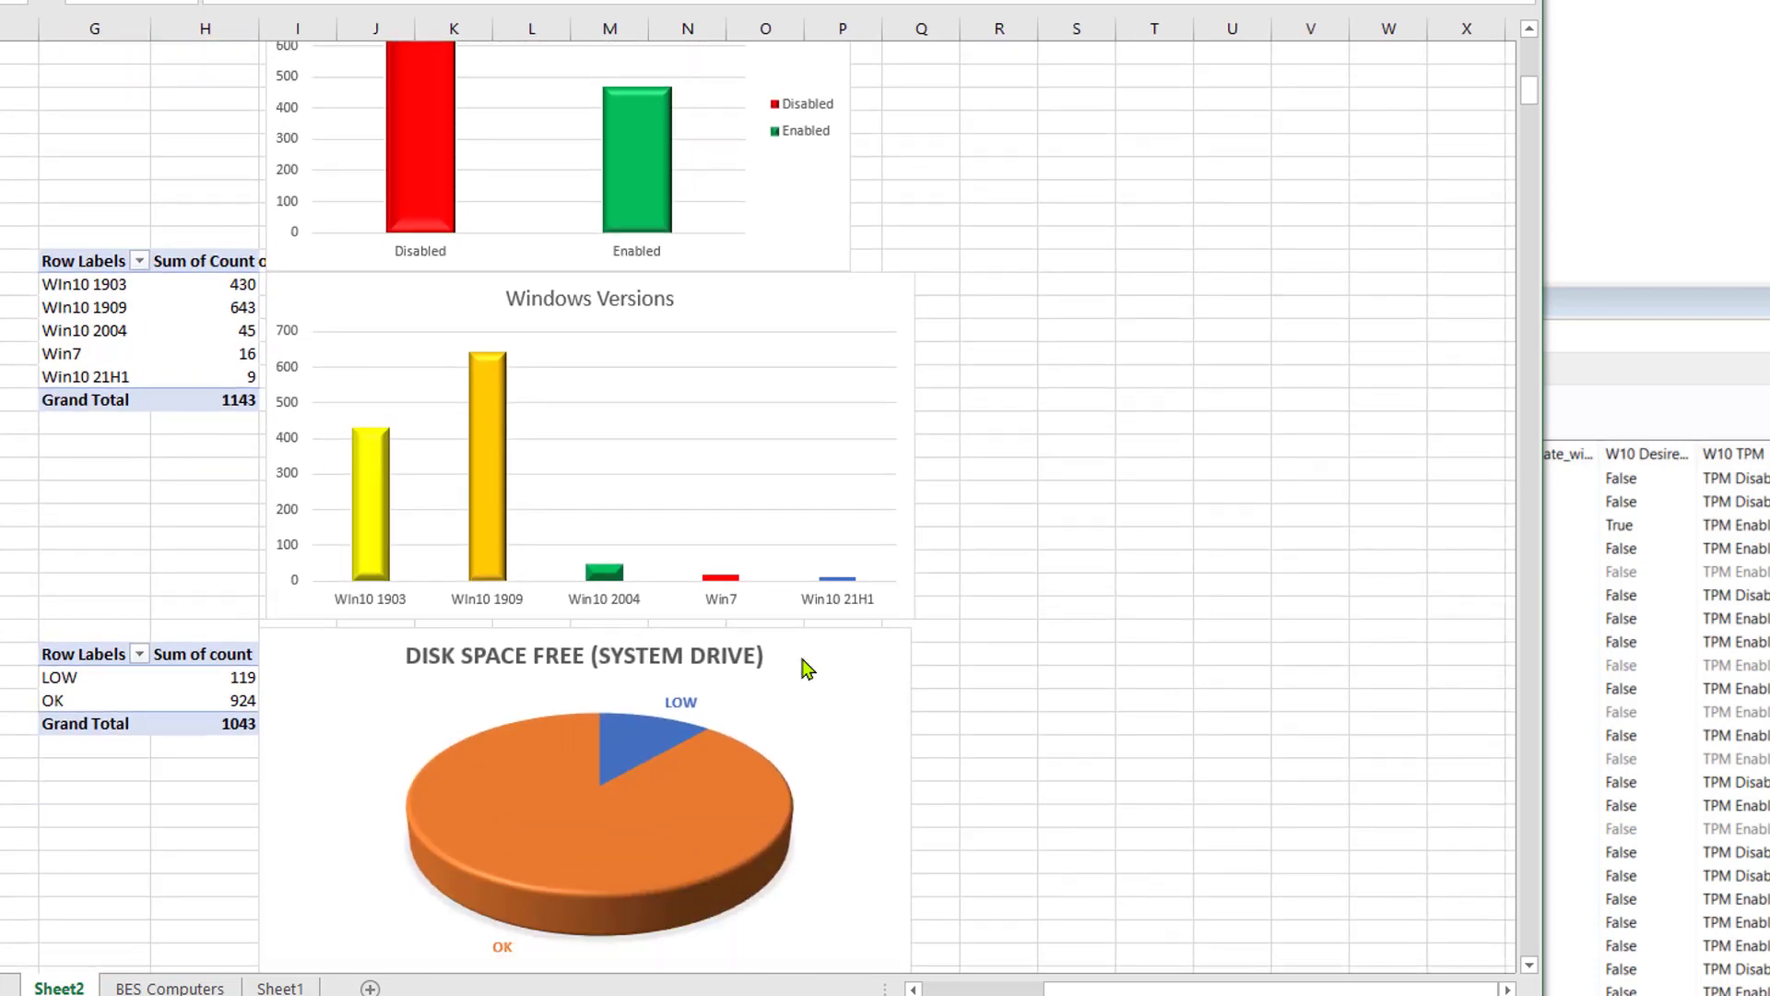
# Step: Examine the system drive free disk space chart and the Hardware Vendors chart in the Excel workbook
pyautogui.moveTo(625, 692)
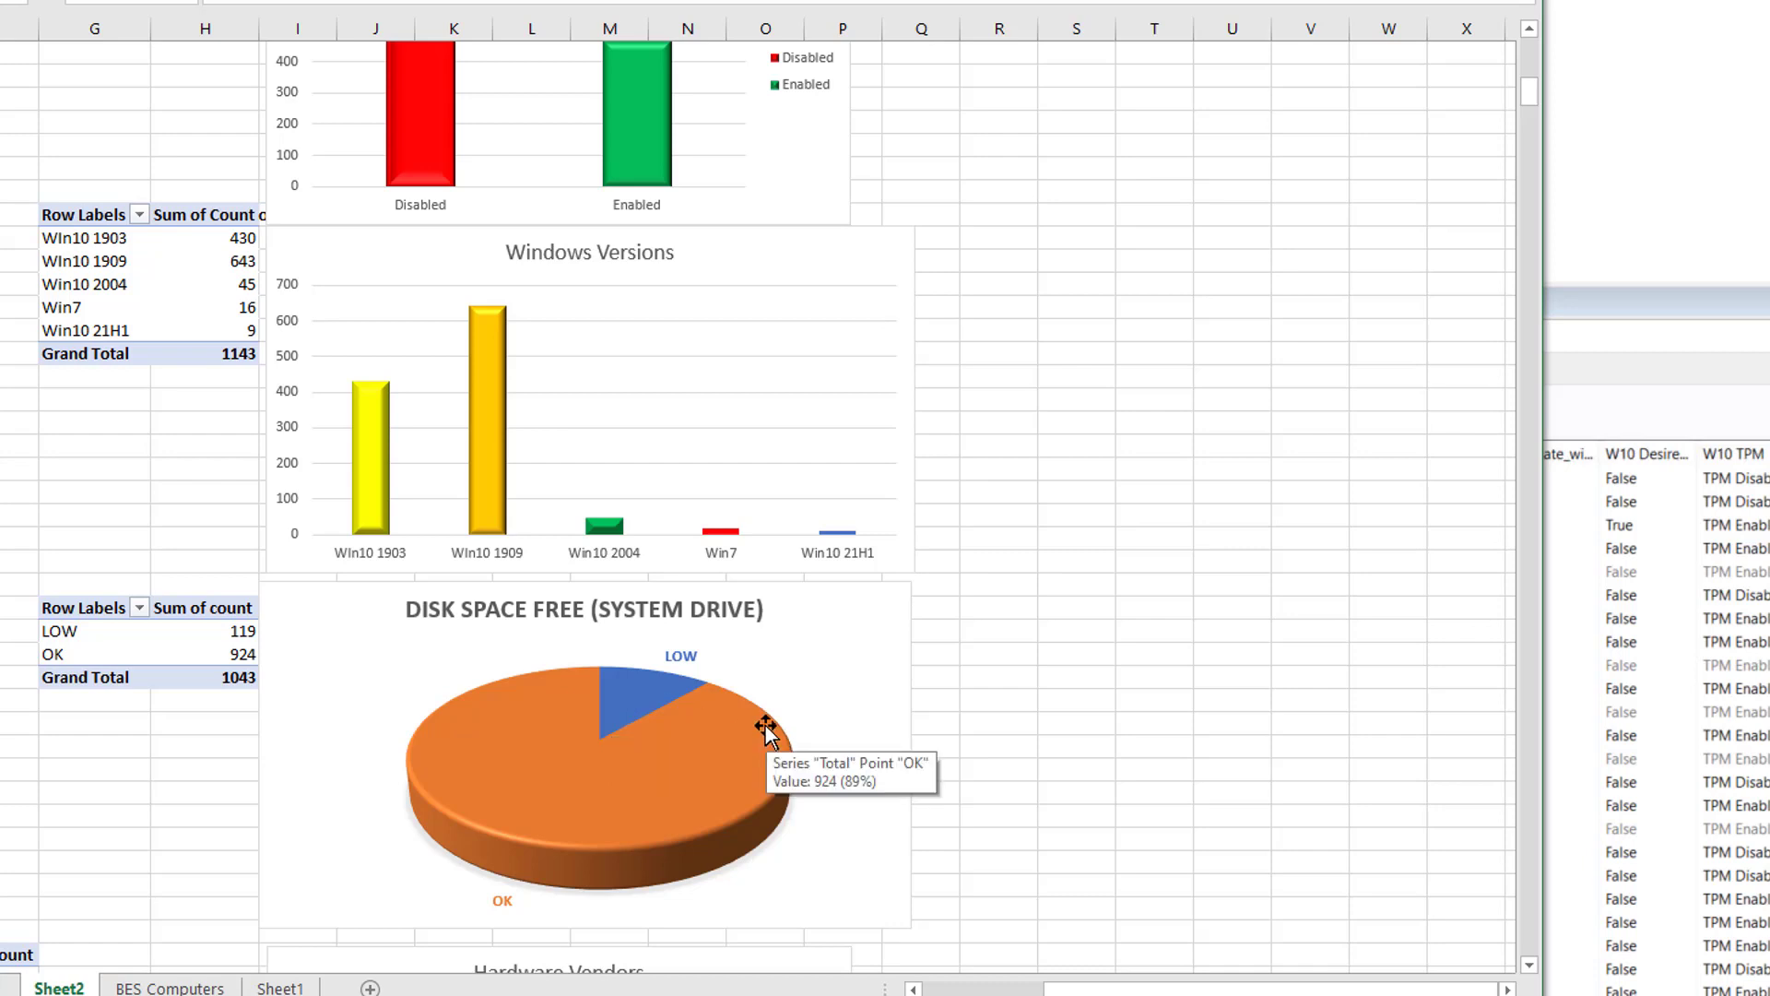
pyautogui.scroll(-2, 765, 725)
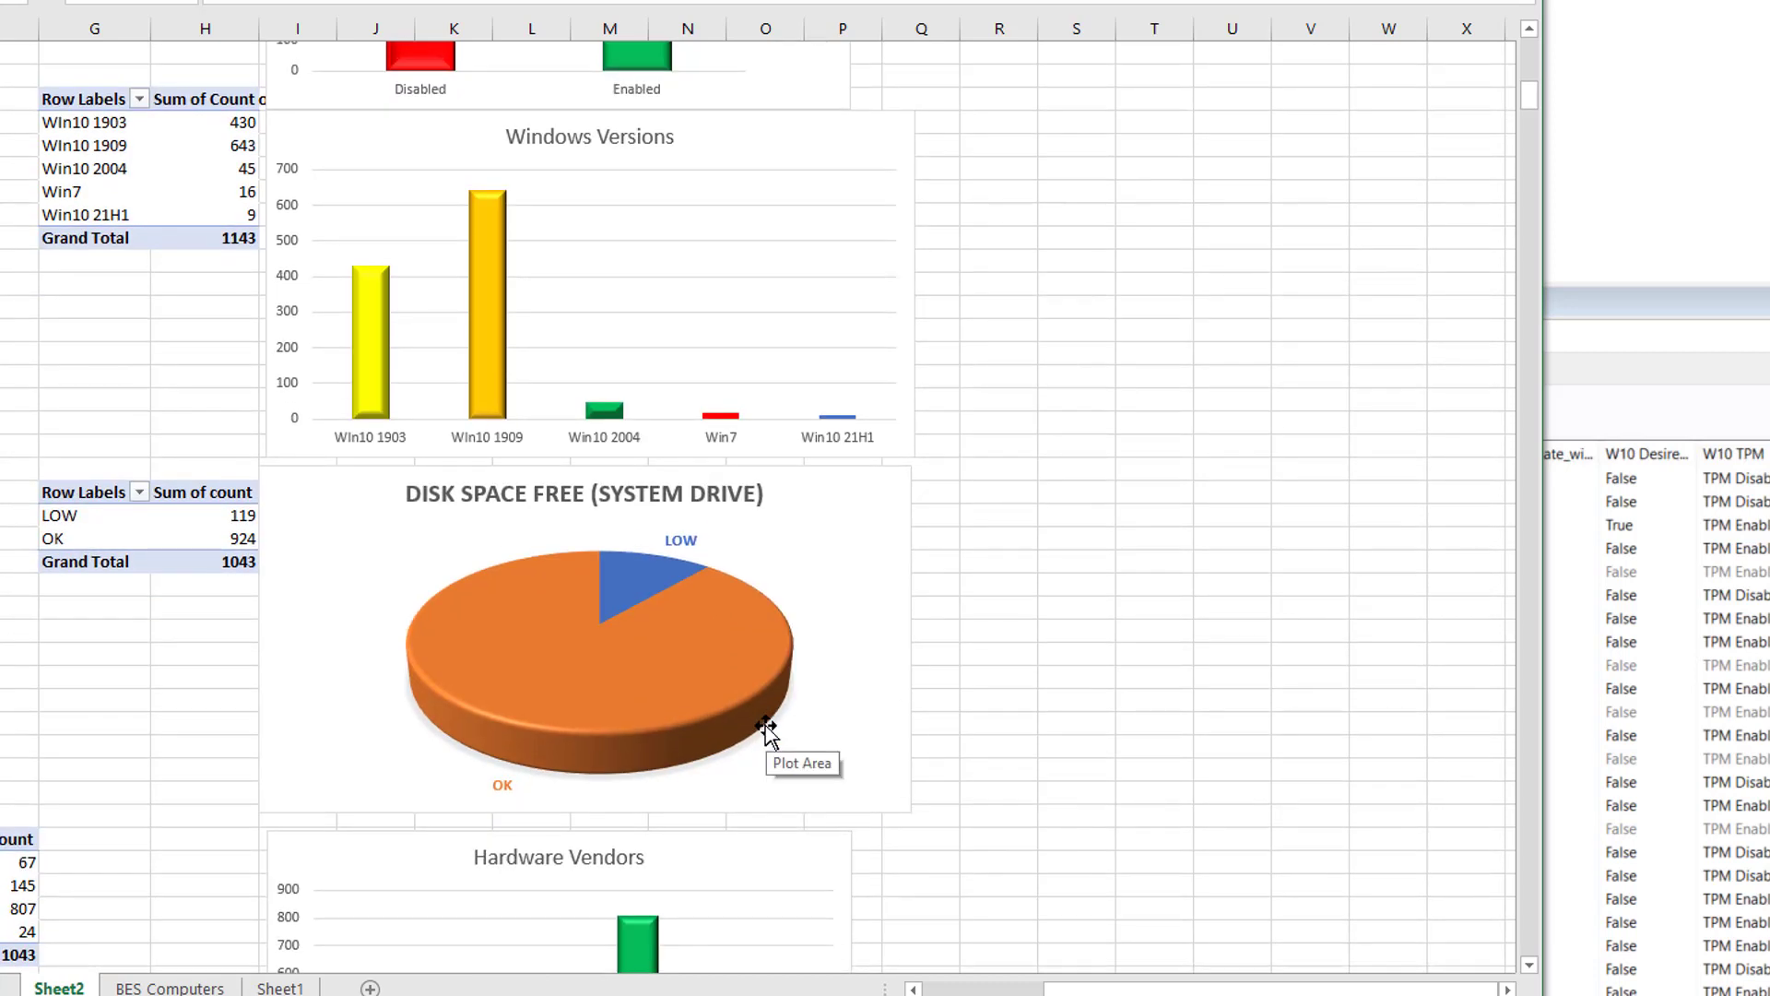
pyautogui.scroll(-5, 767, 728)
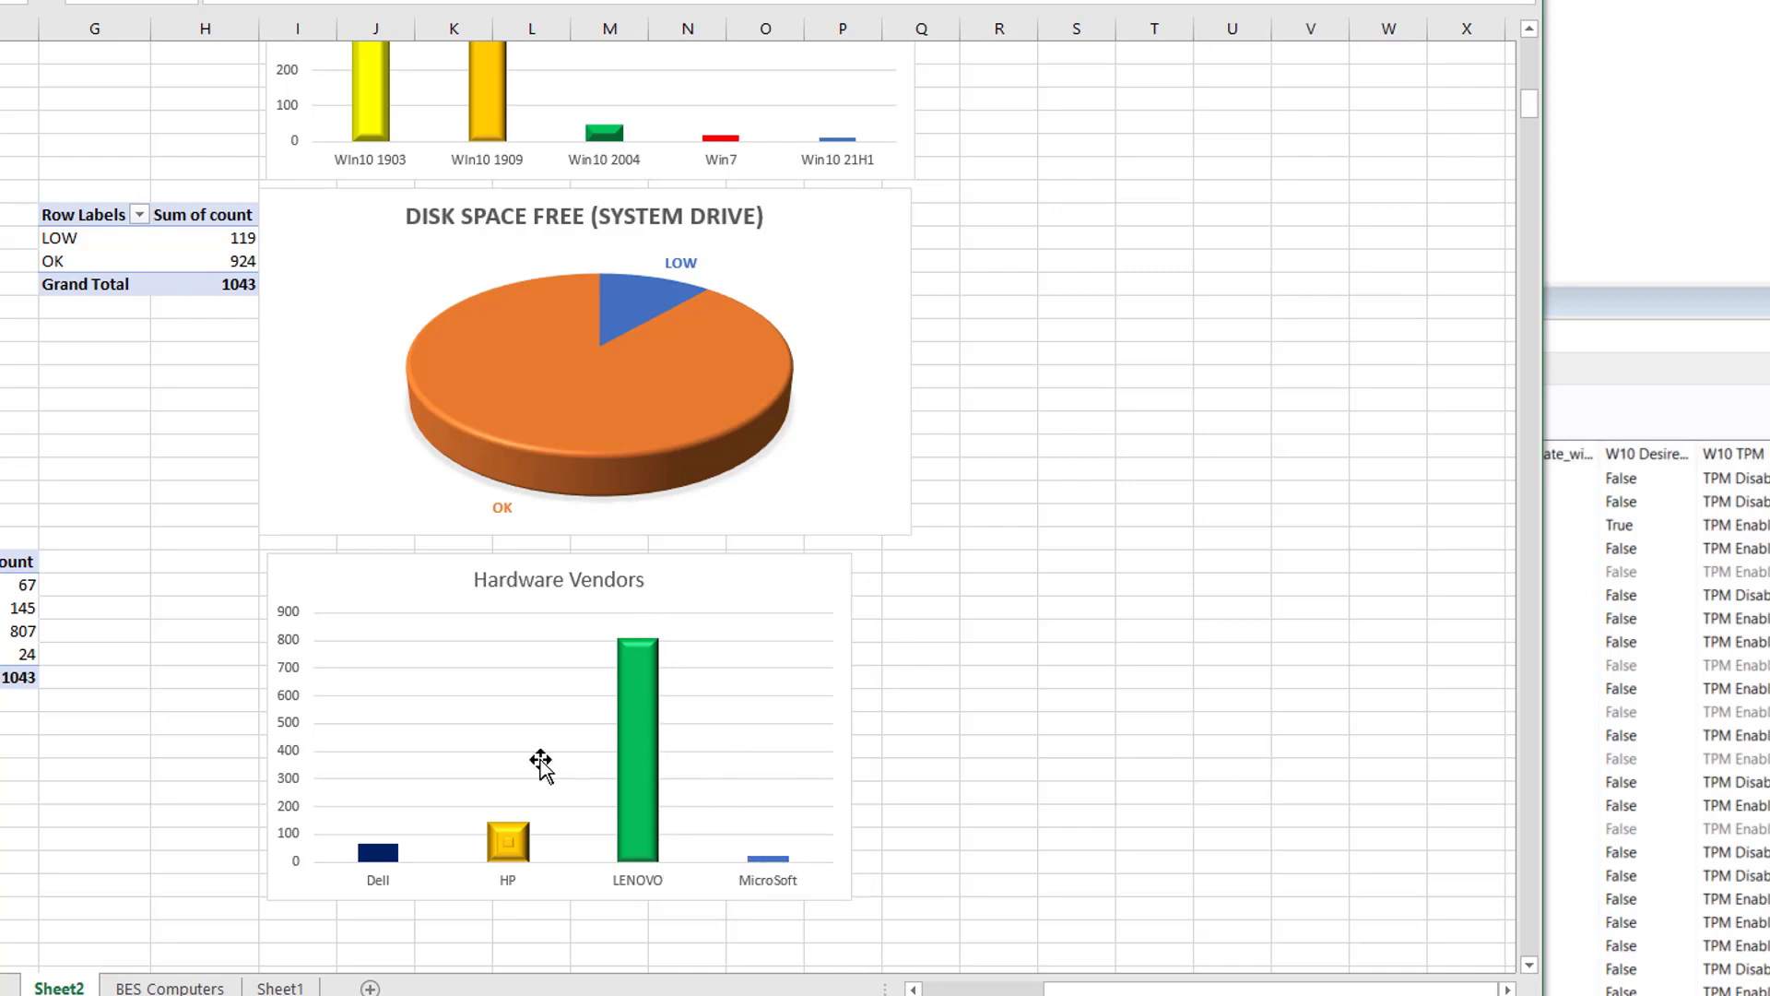
# Step: Review the summary charts again from BIOS vs UEFI through Hardware Vendors, and return to the W10 BIOS & Hardware Information results in the BigFix Console
pyautogui.scroll(7, 740, 660)
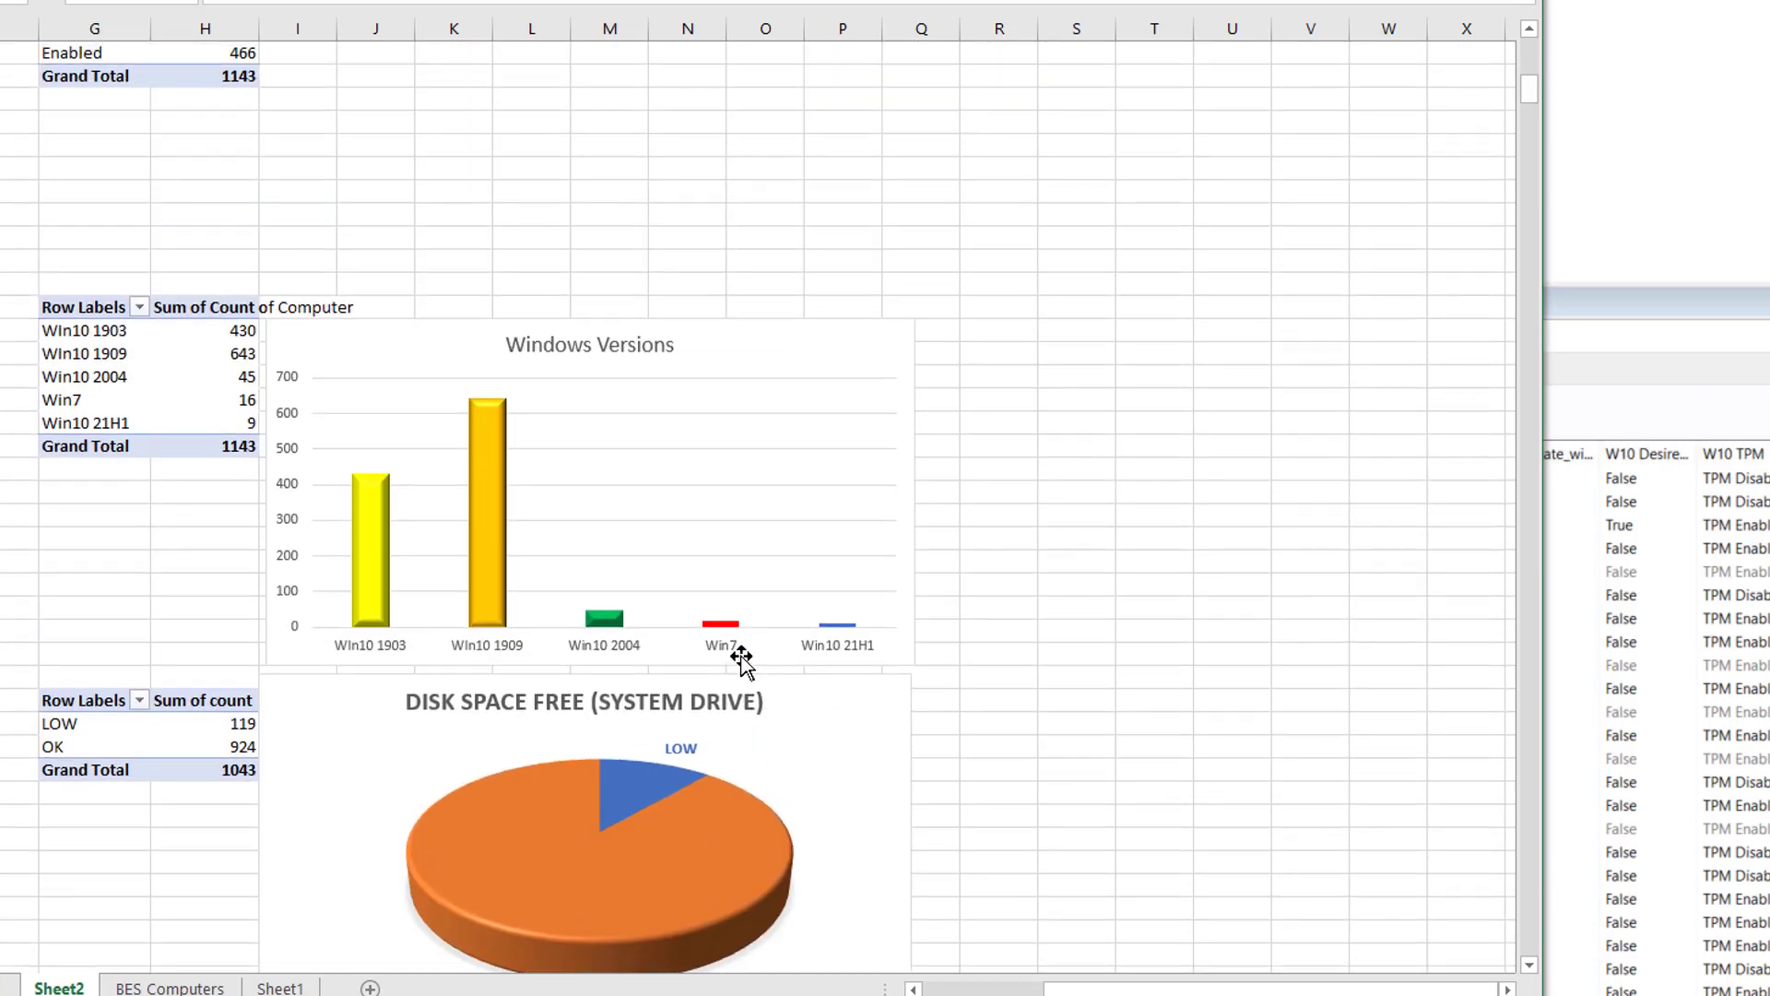
pyautogui.scroll(1, 741, 660)
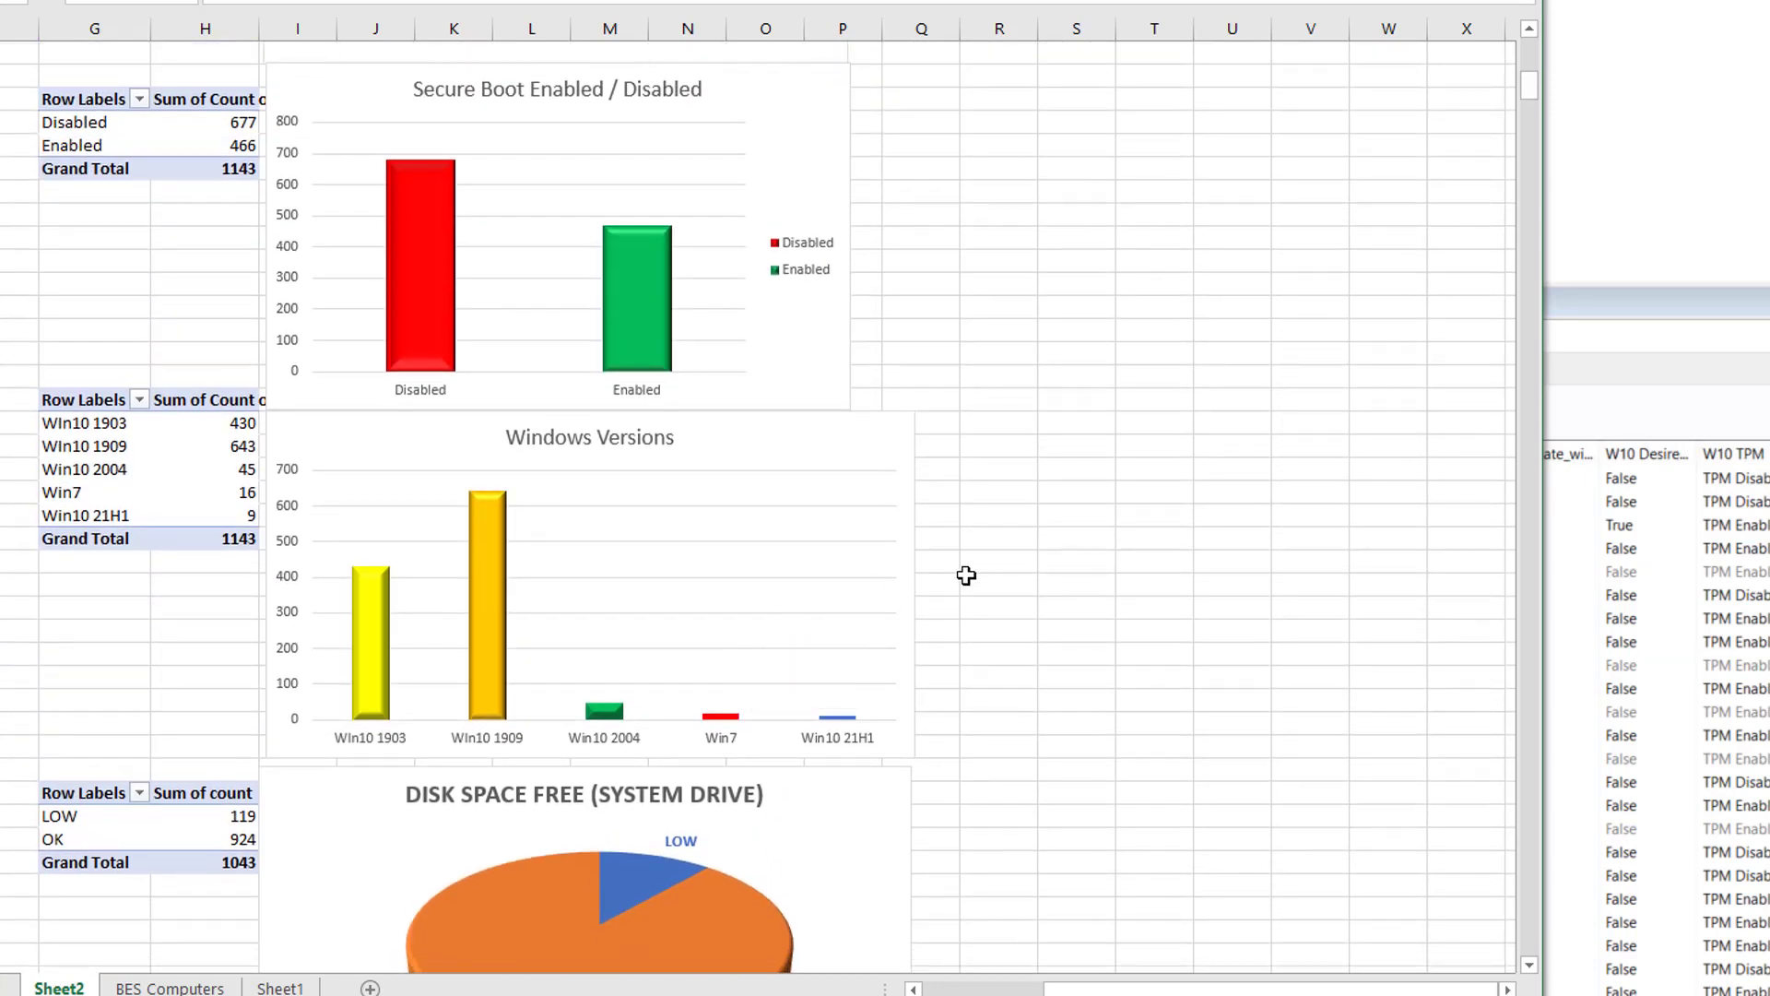
pyautogui.scroll(8, 966, 575)
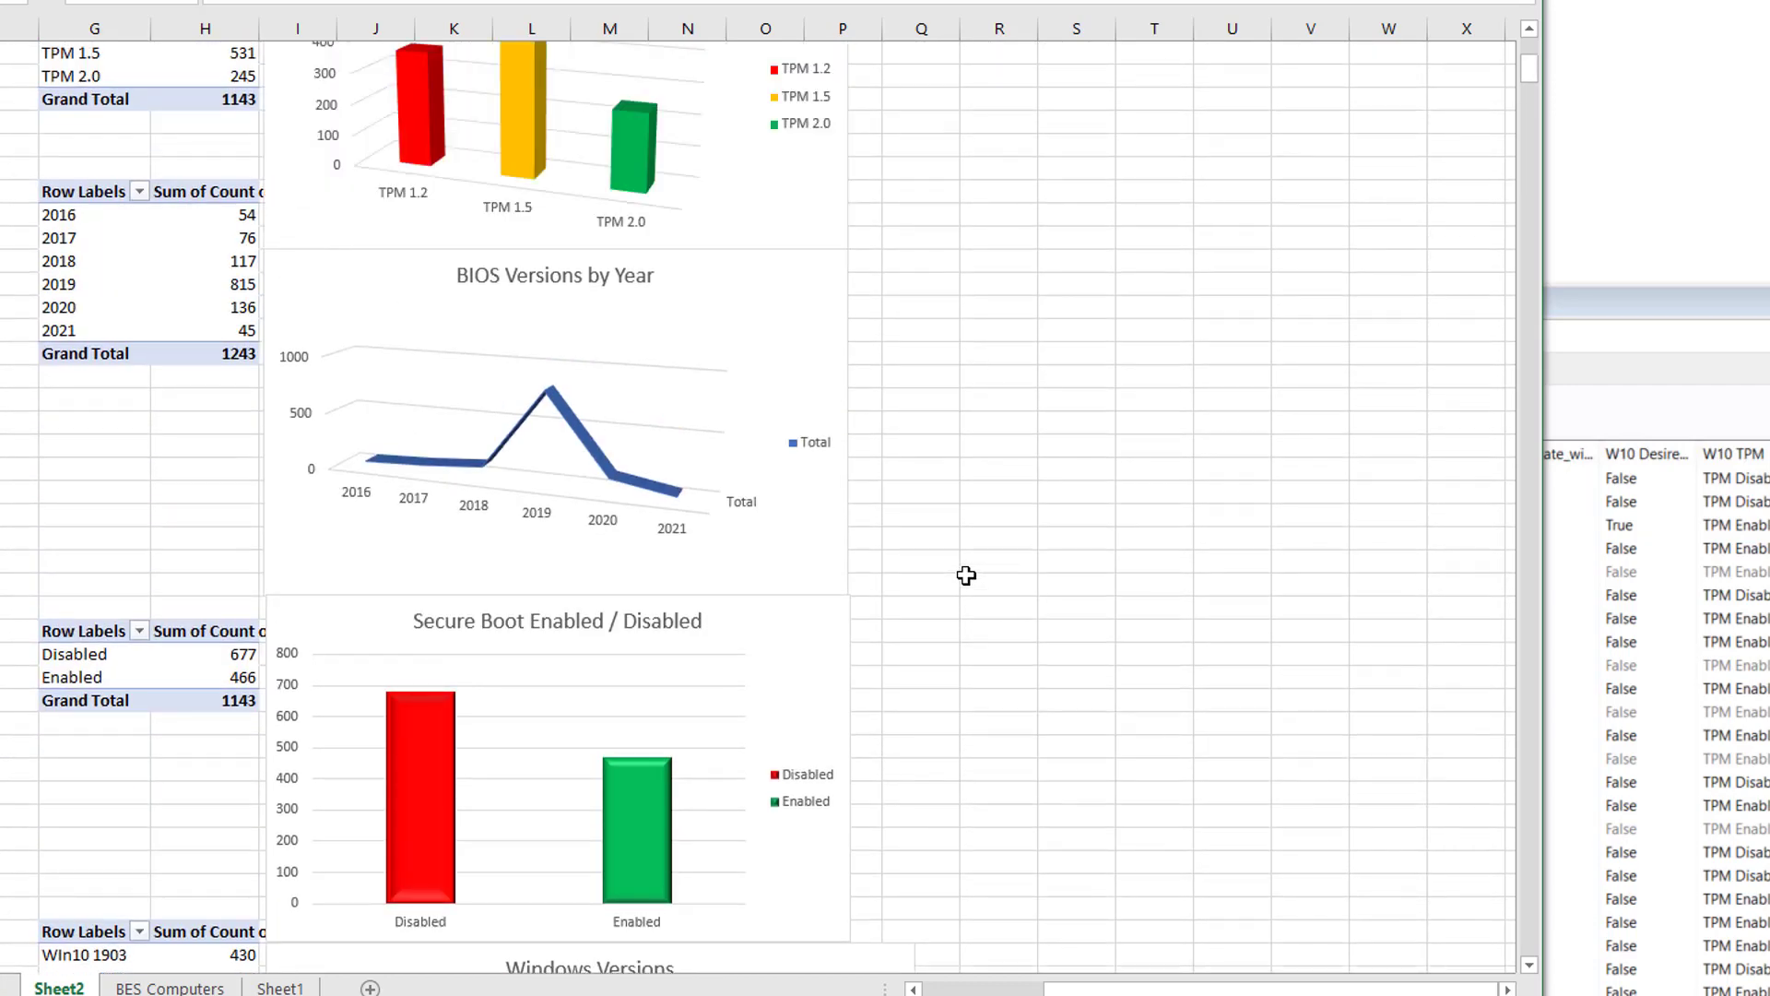
pyautogui.scroll(5, 967, 575)
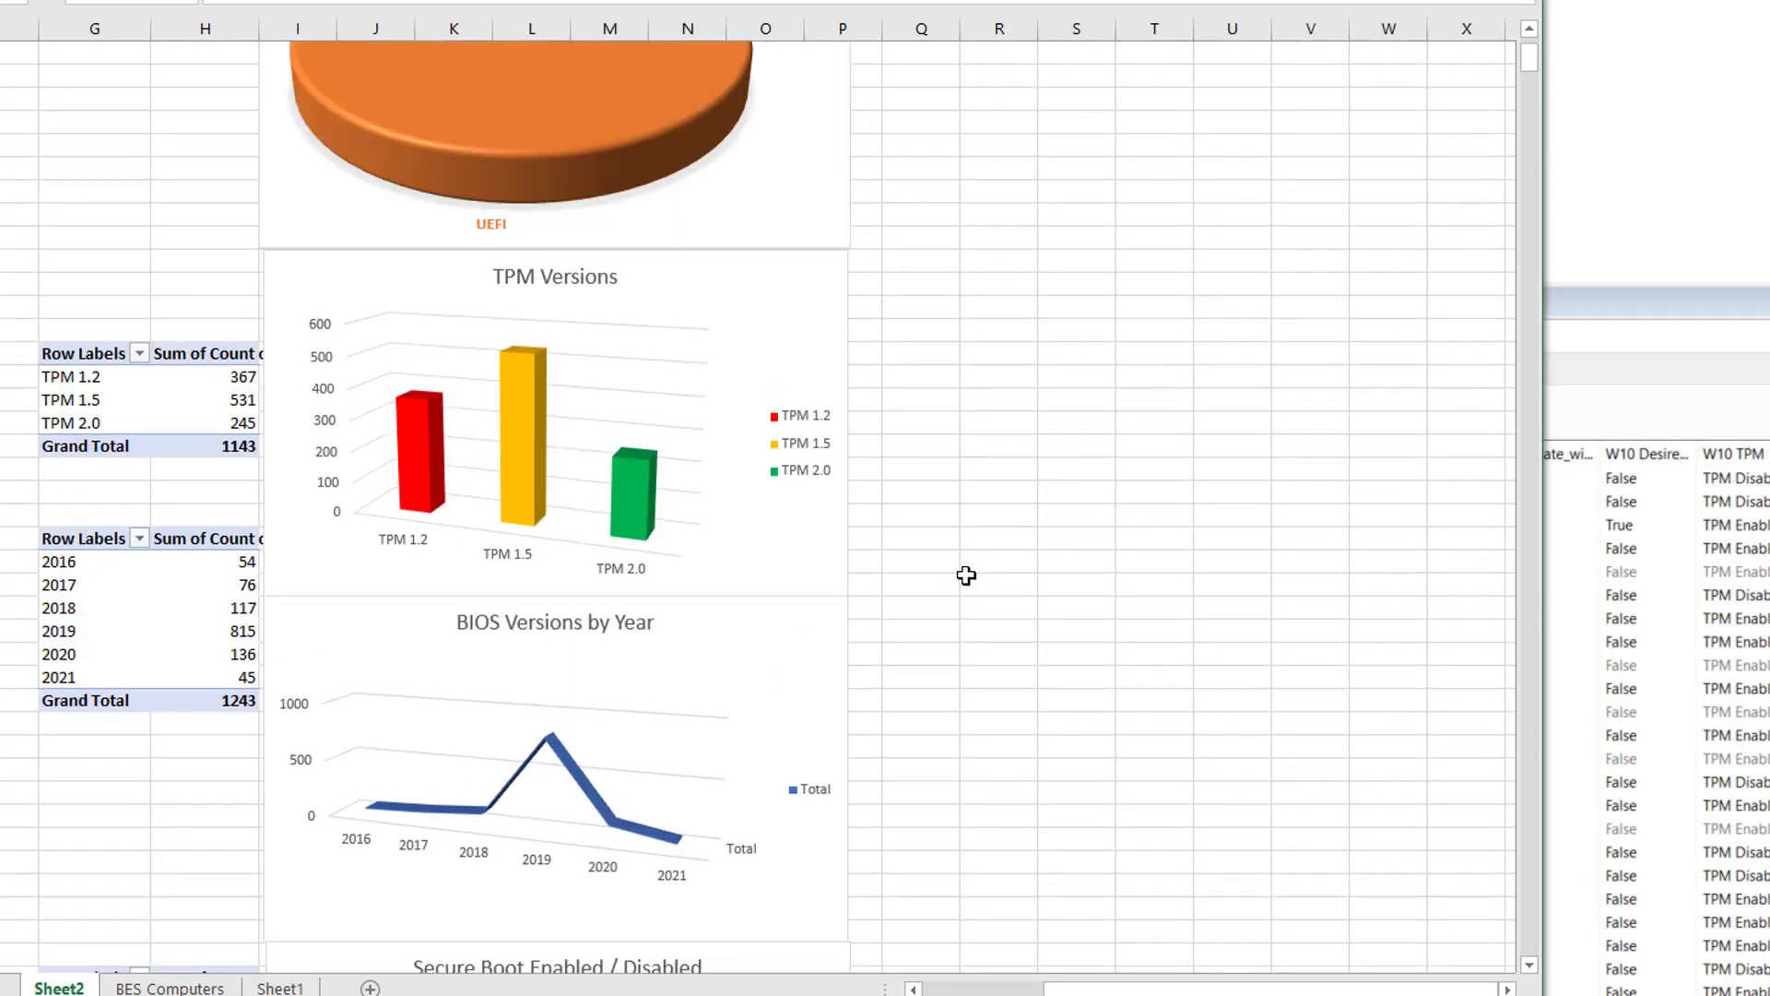
pyautogui.scroll(3, 966, 575)
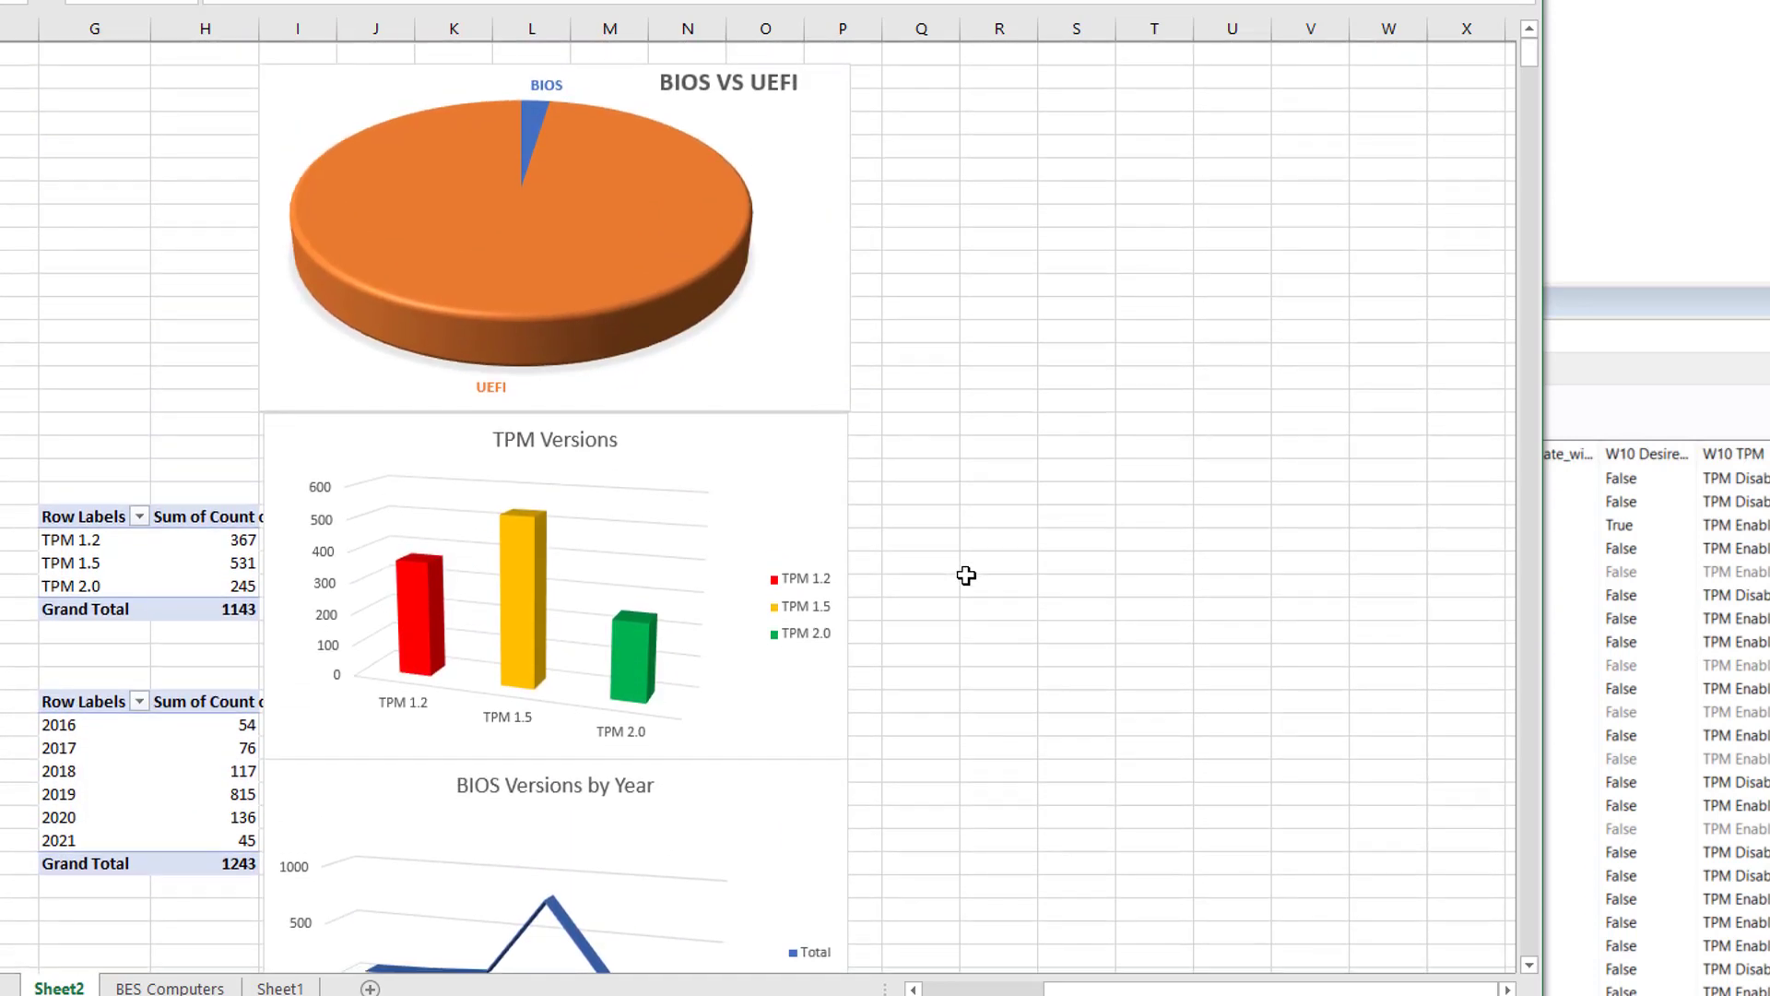
pyautogui.scroll(-4, 966, 575)
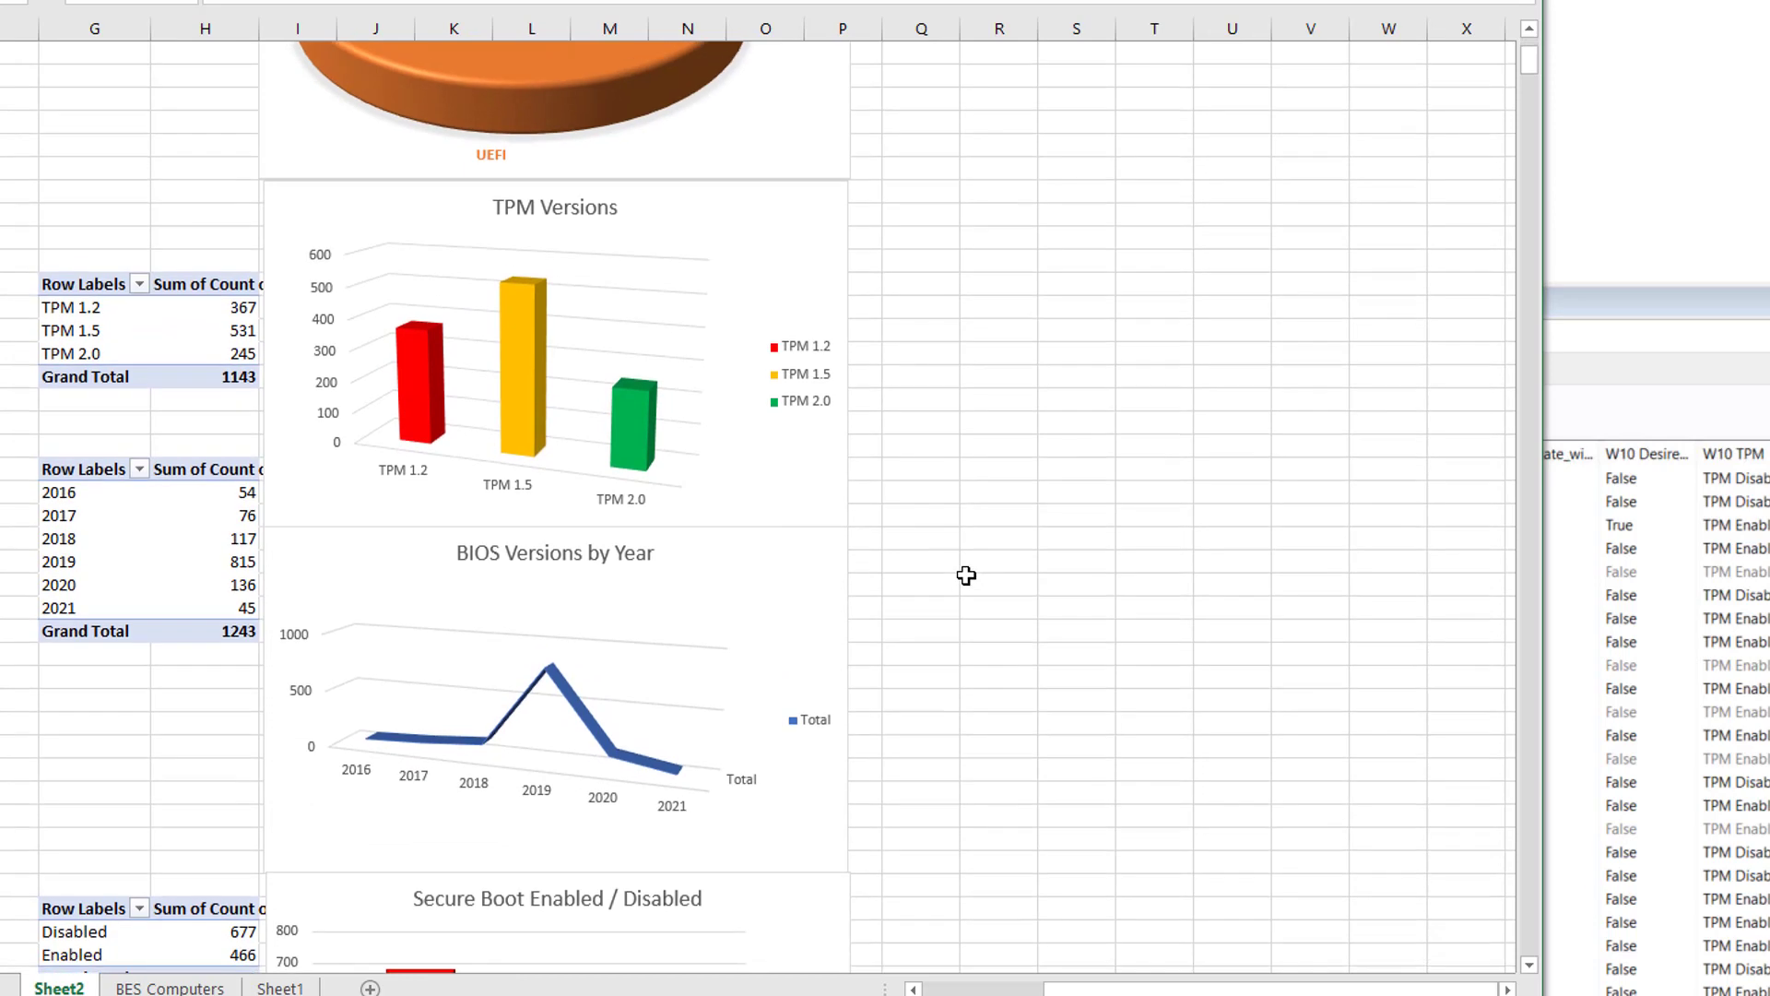
pyautogui.scroll(-3, 966, 575)
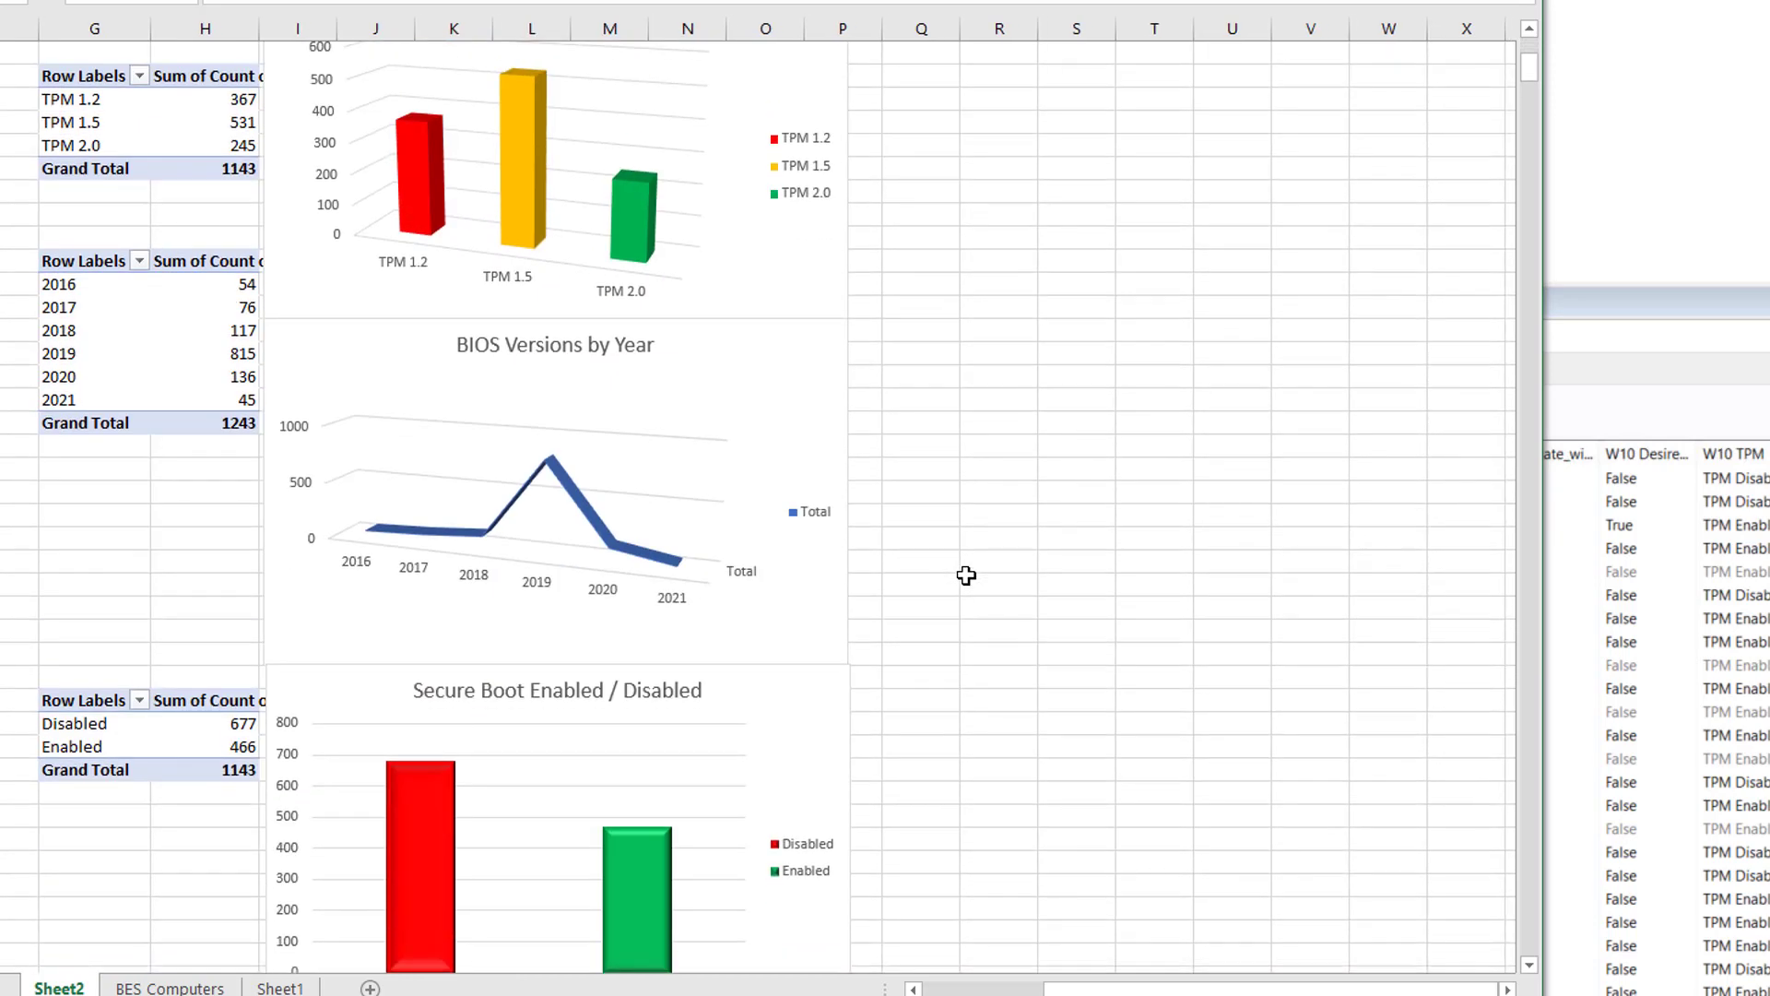
pyautogui.scroll(-3, 966, 575)
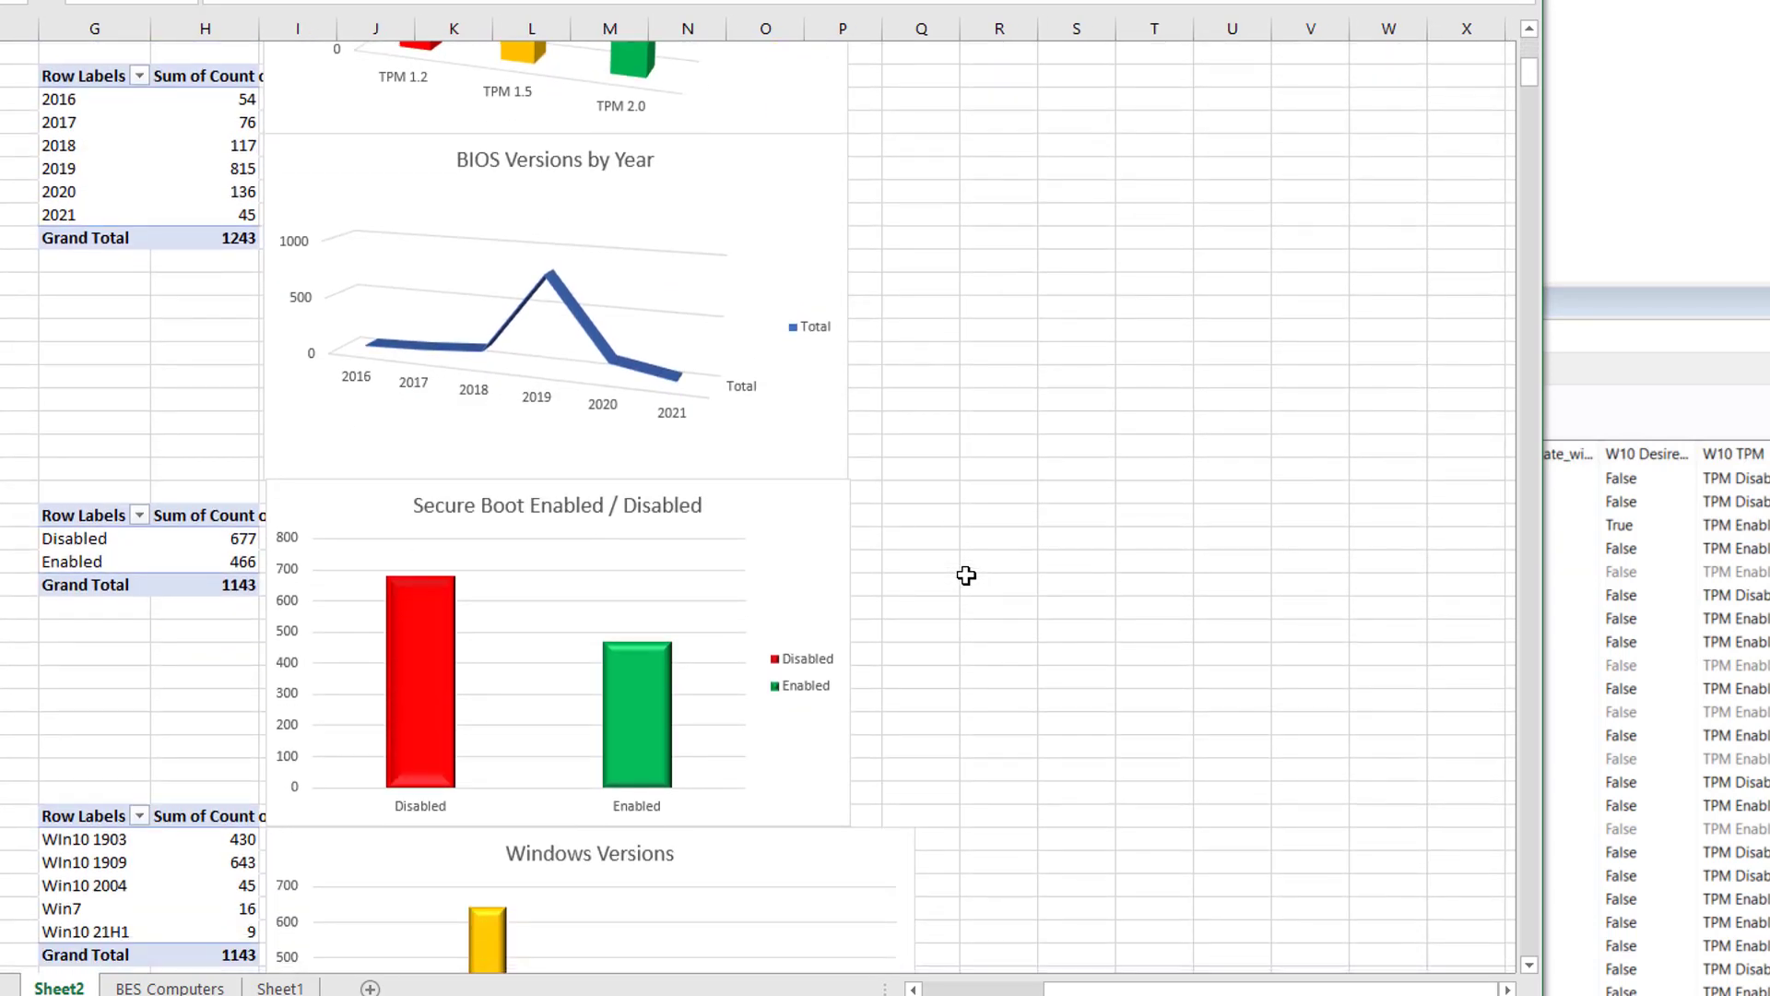
pyautogui.scroll(-1, 966, 575)
pyautogui.scroll(-3, 966, 575)
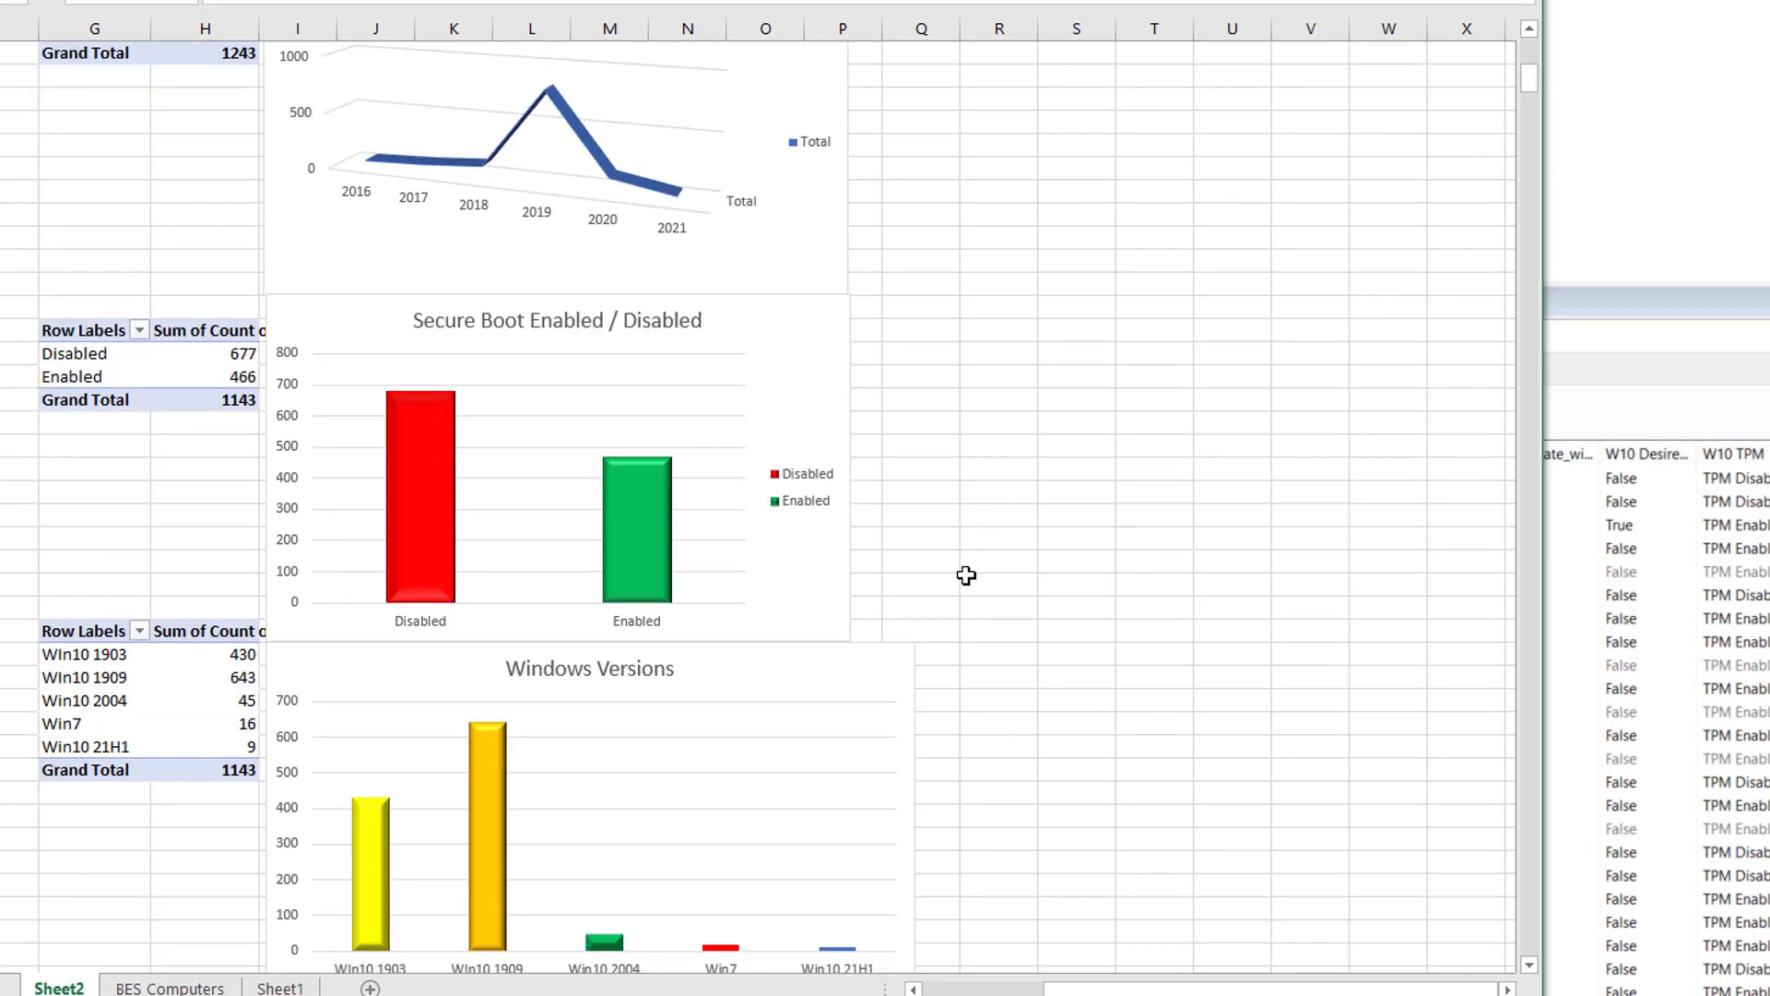
pyautogui.scroll(-9, 966, 575)
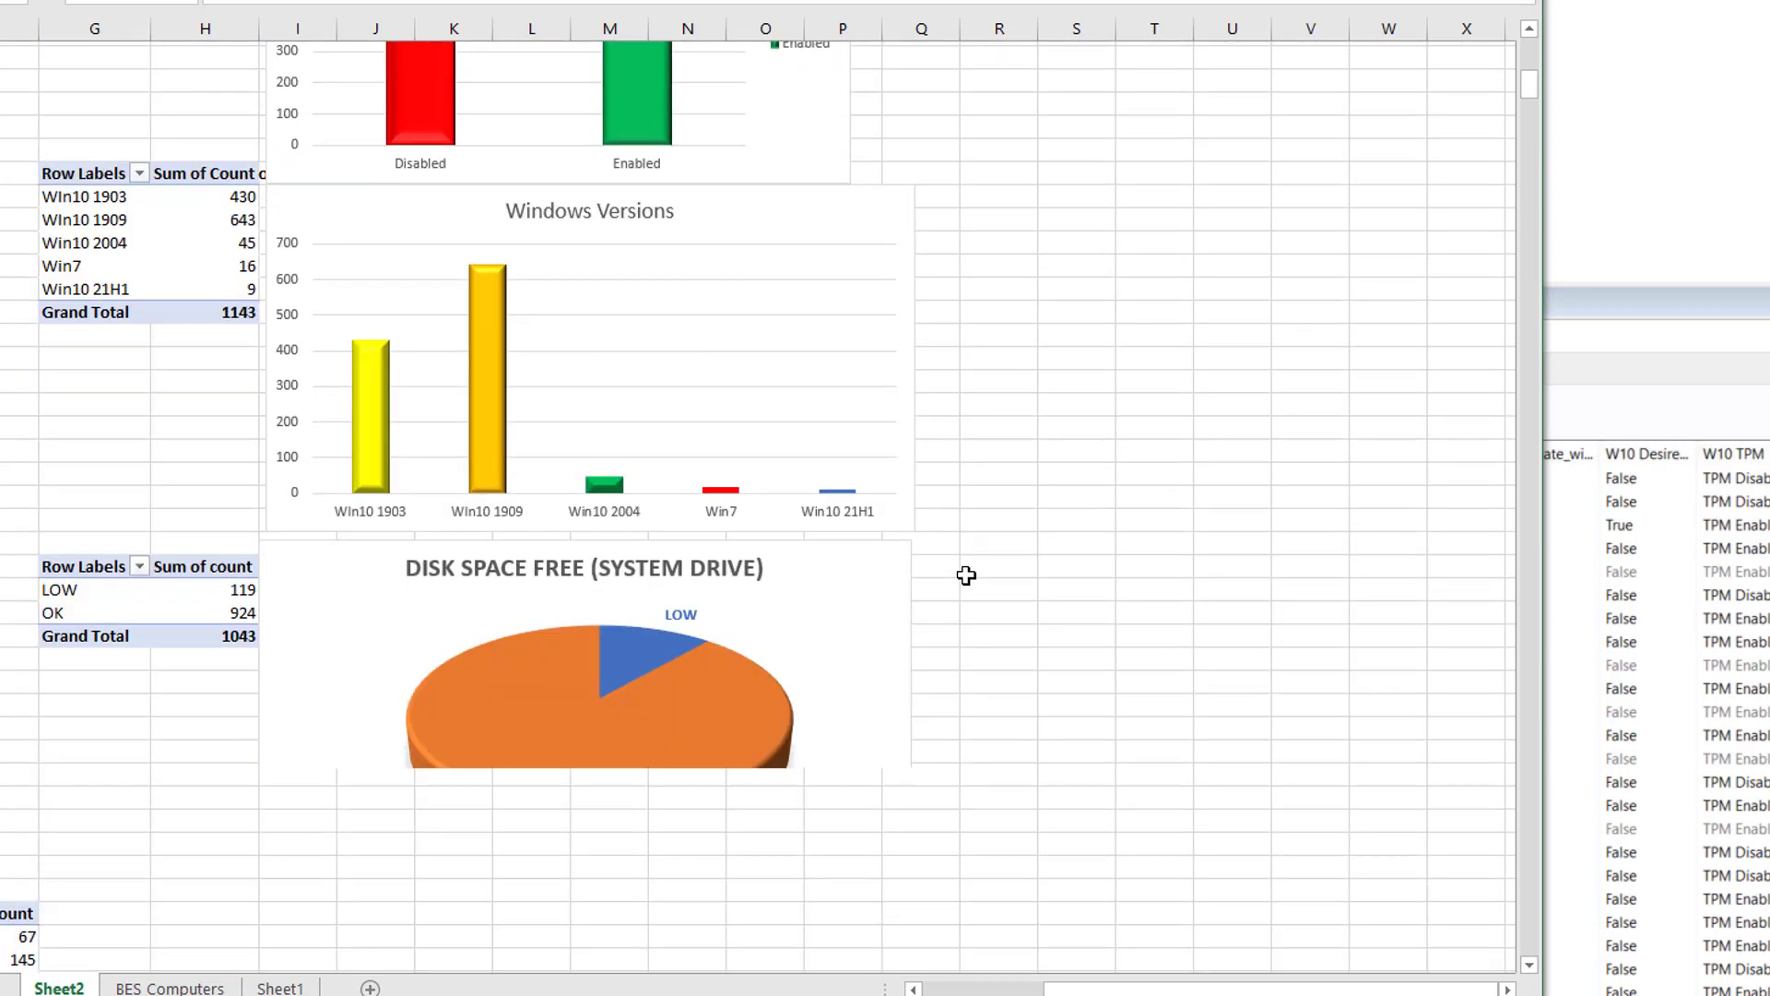
pyautogui.scroll(-3, 966, 575)
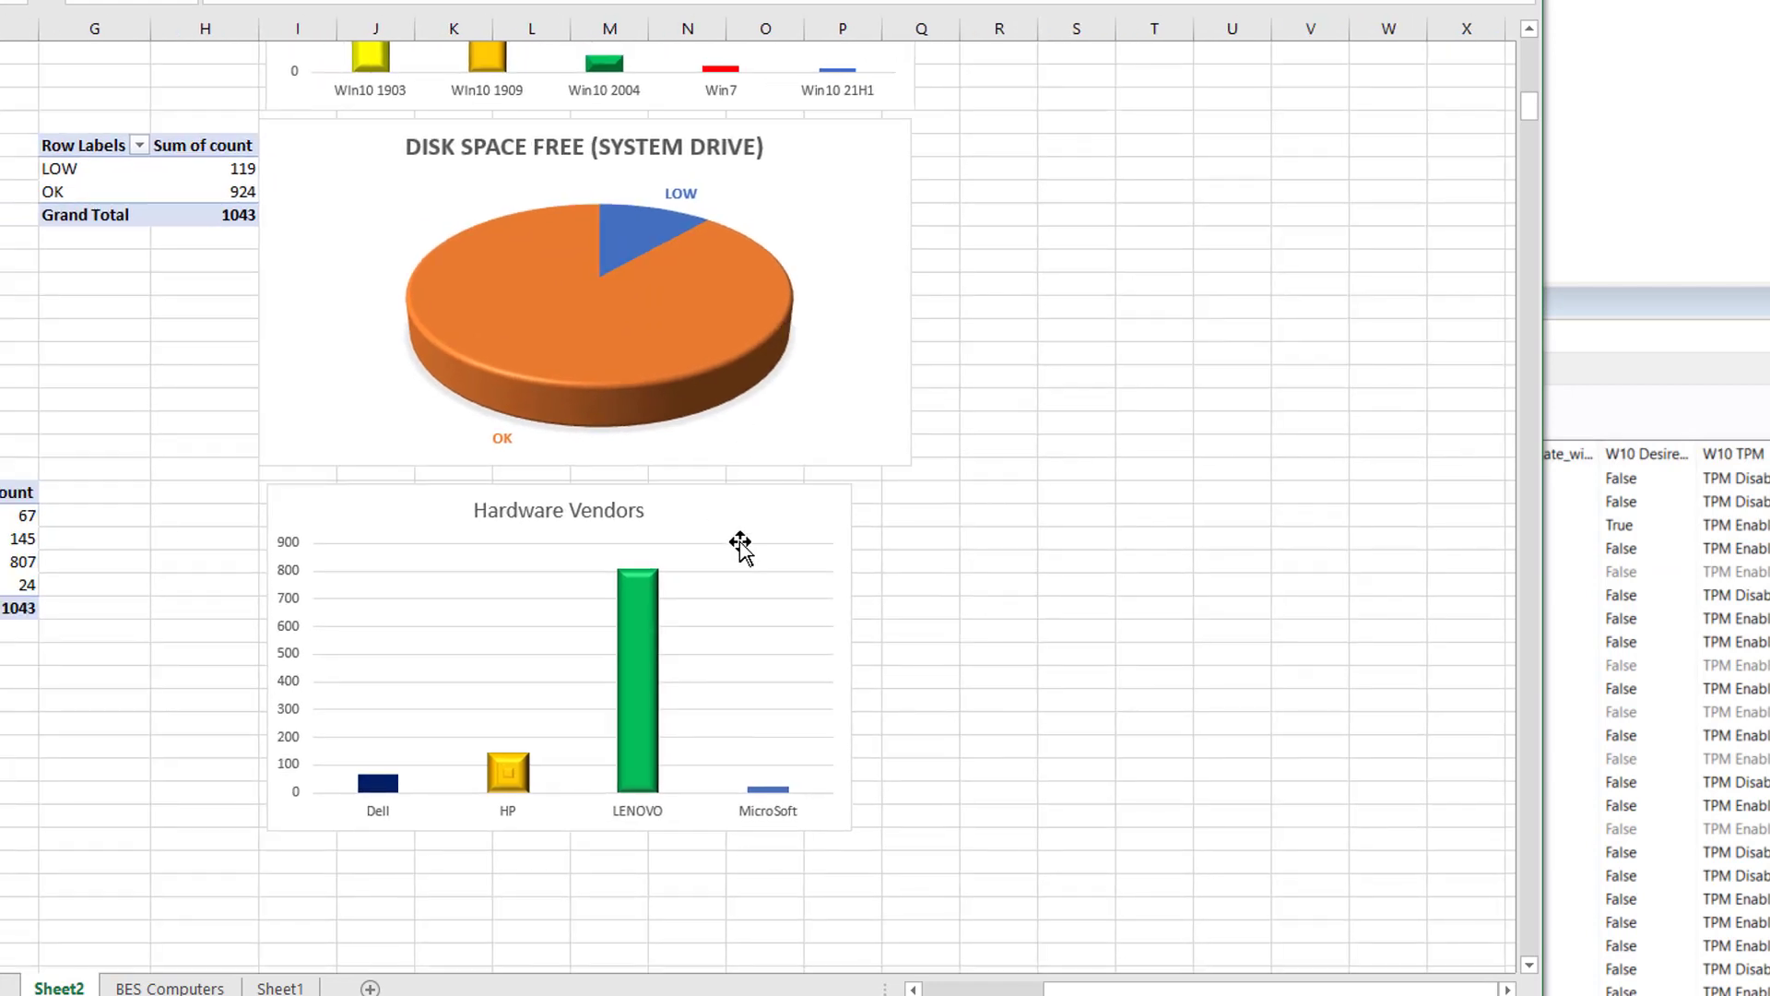
pyautogui.click(1402, 2)
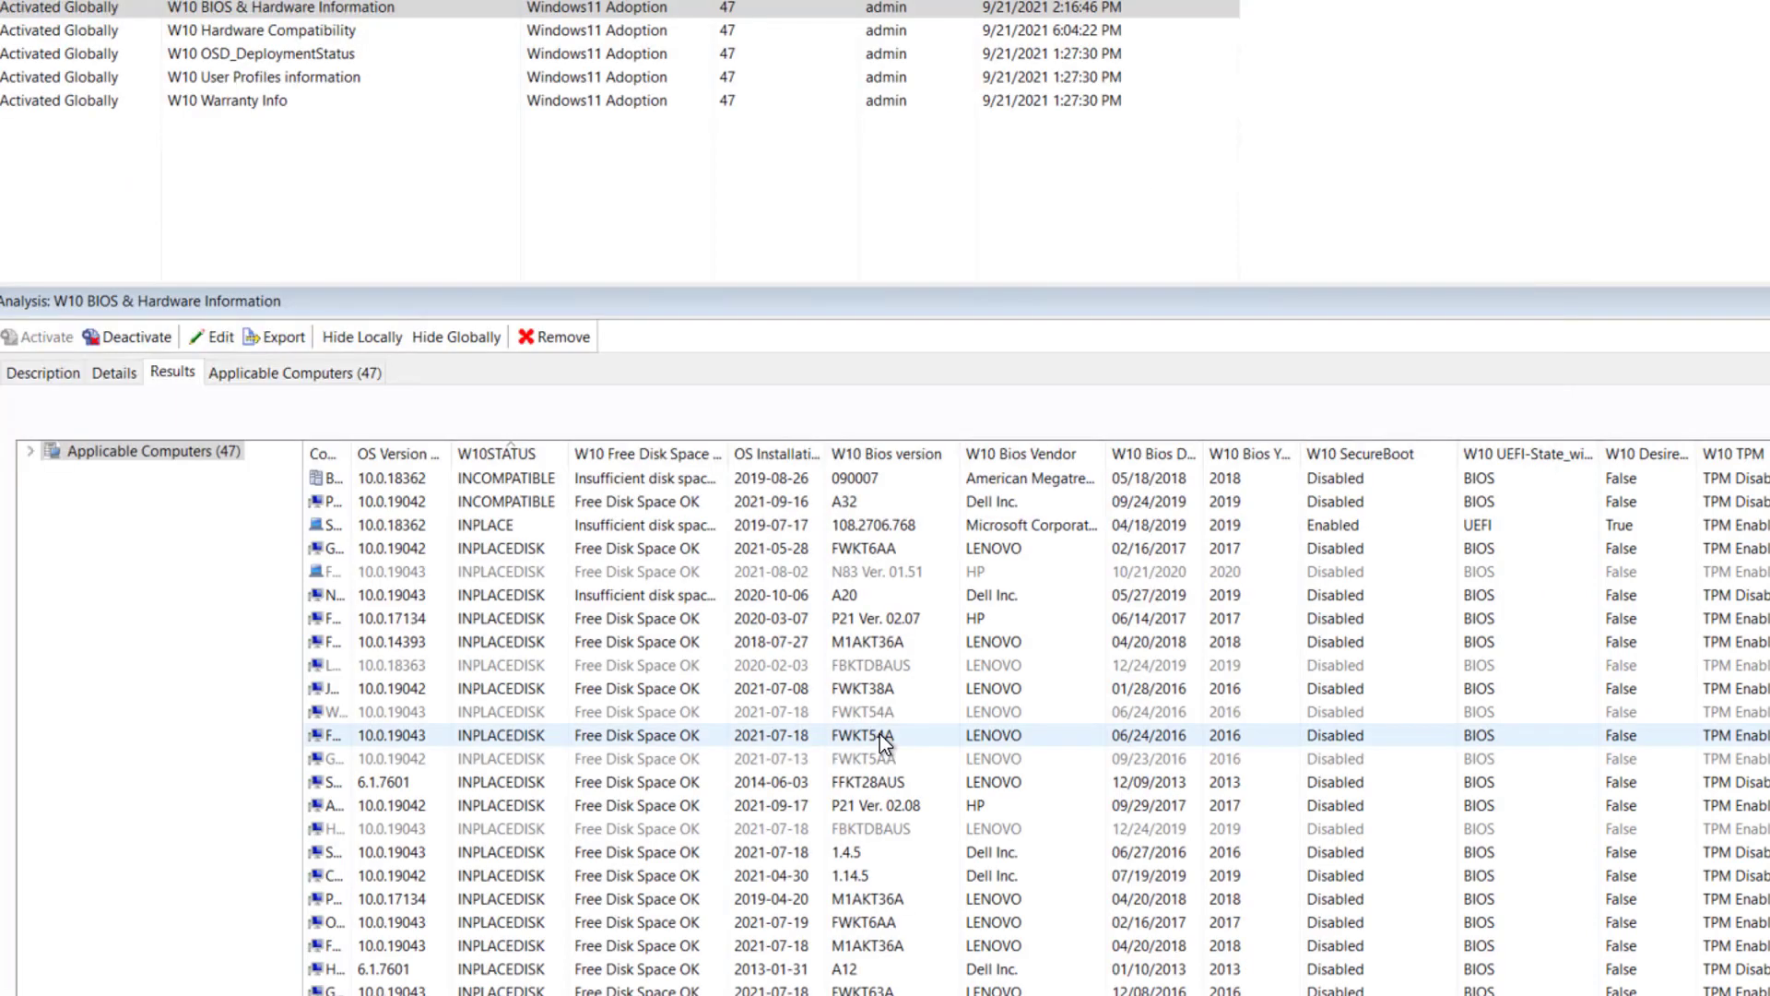